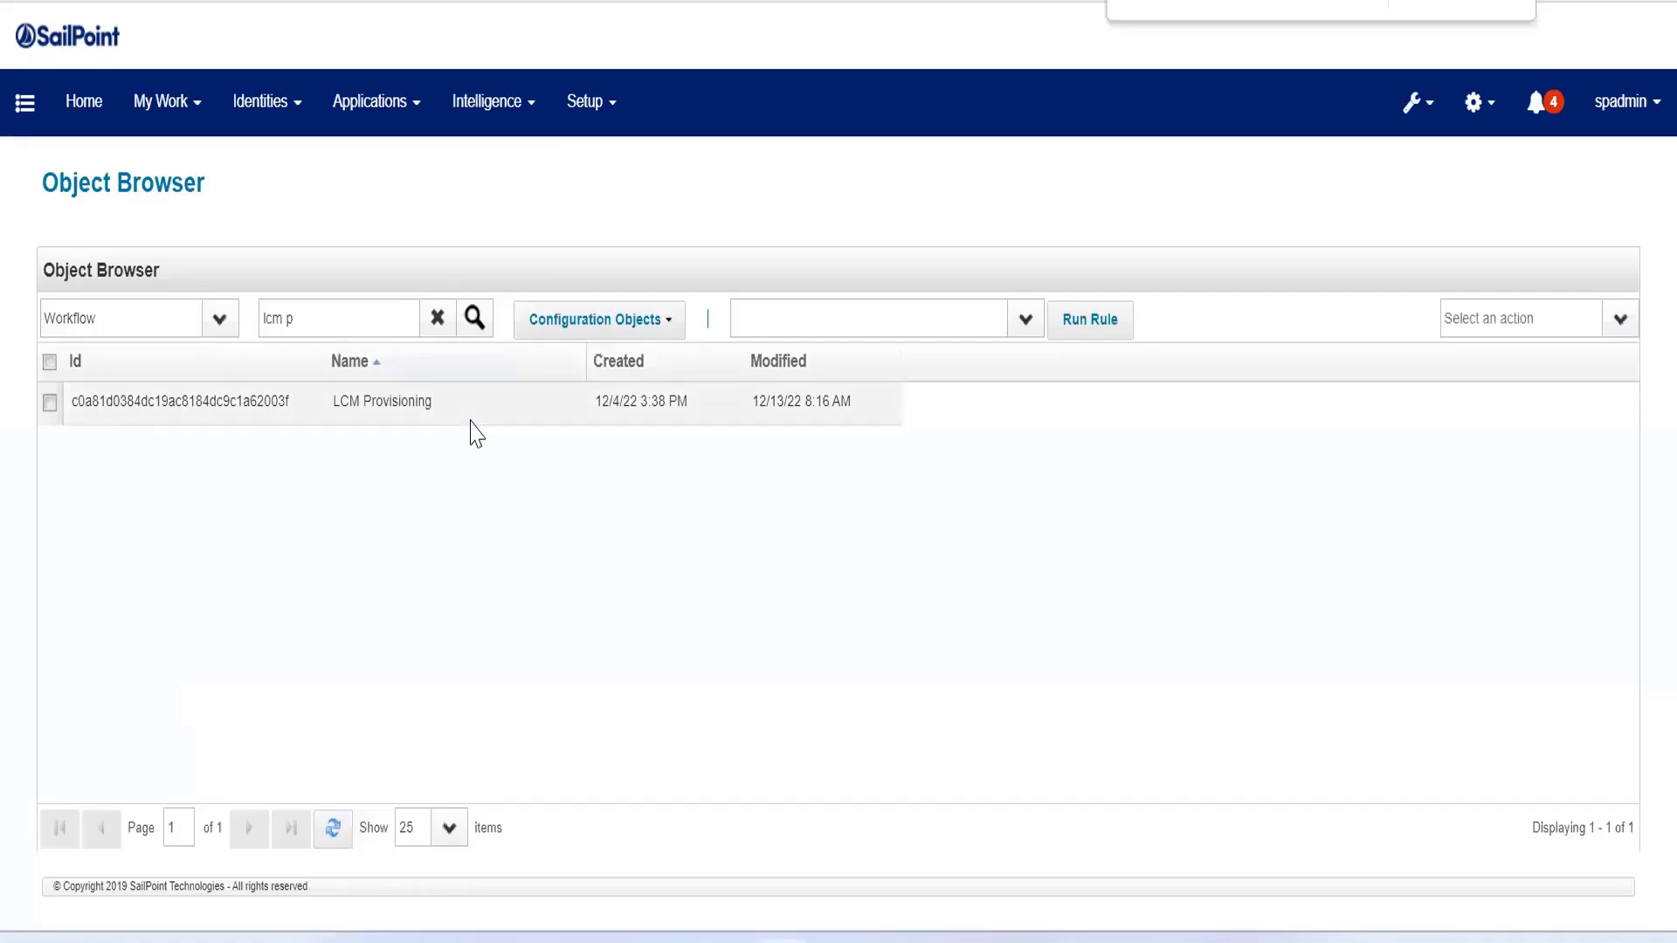
Step: Open the LCM Provisioning workflow in the object editor and review the policyScheme variable and its options
click(600, 414)
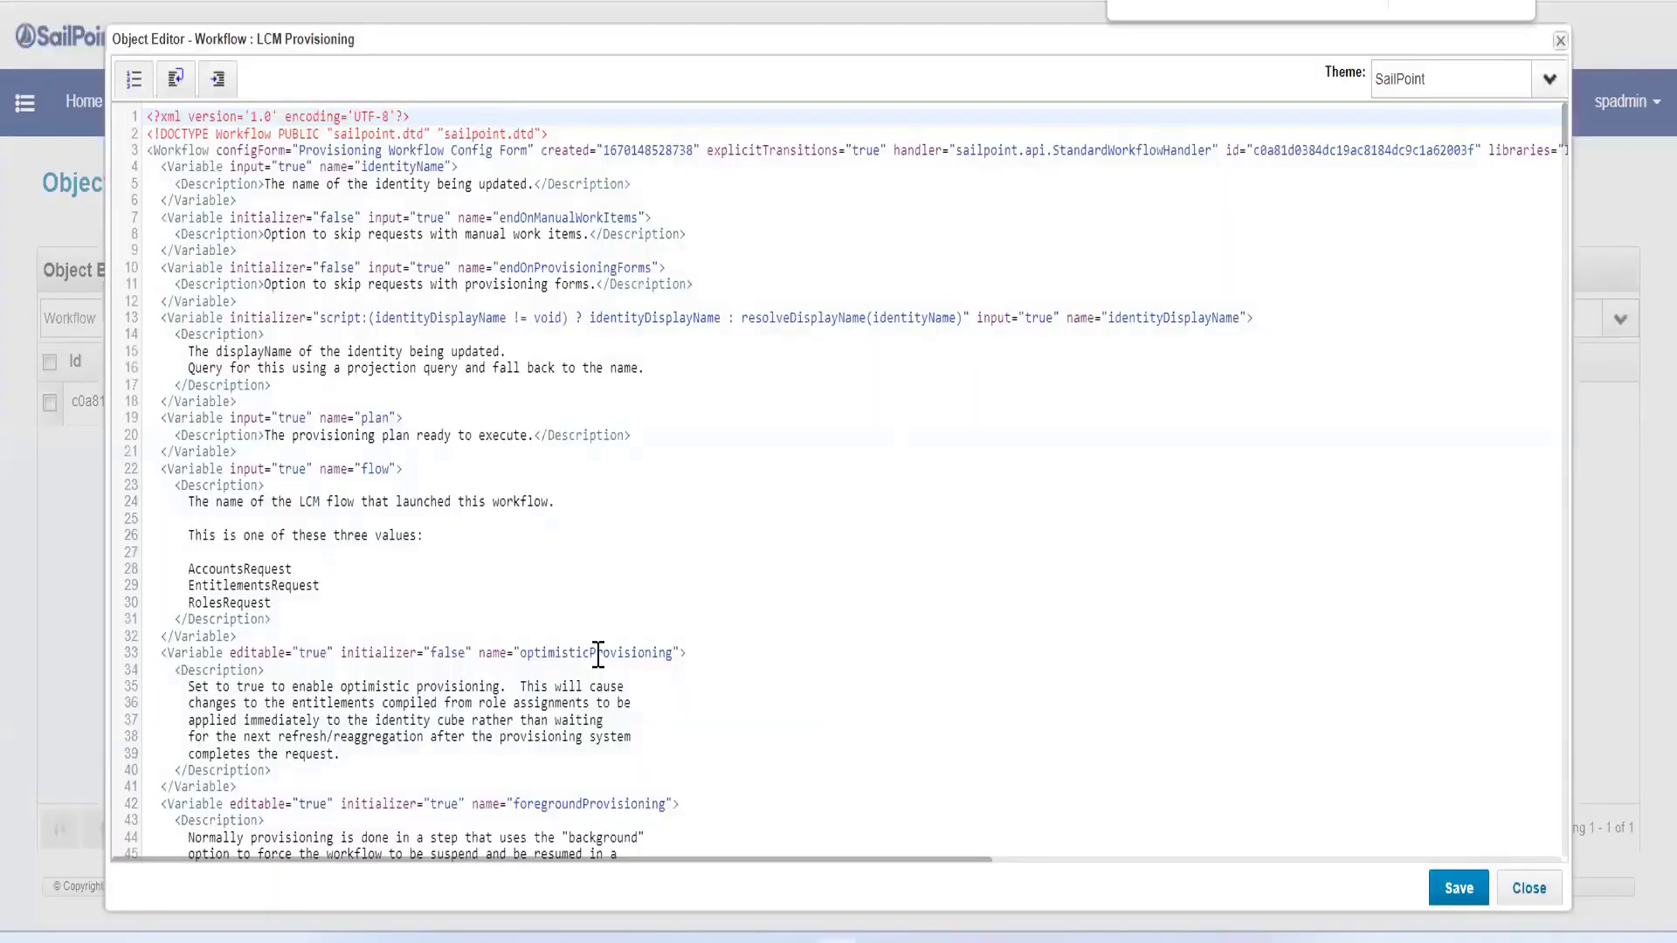
click(599, 654)
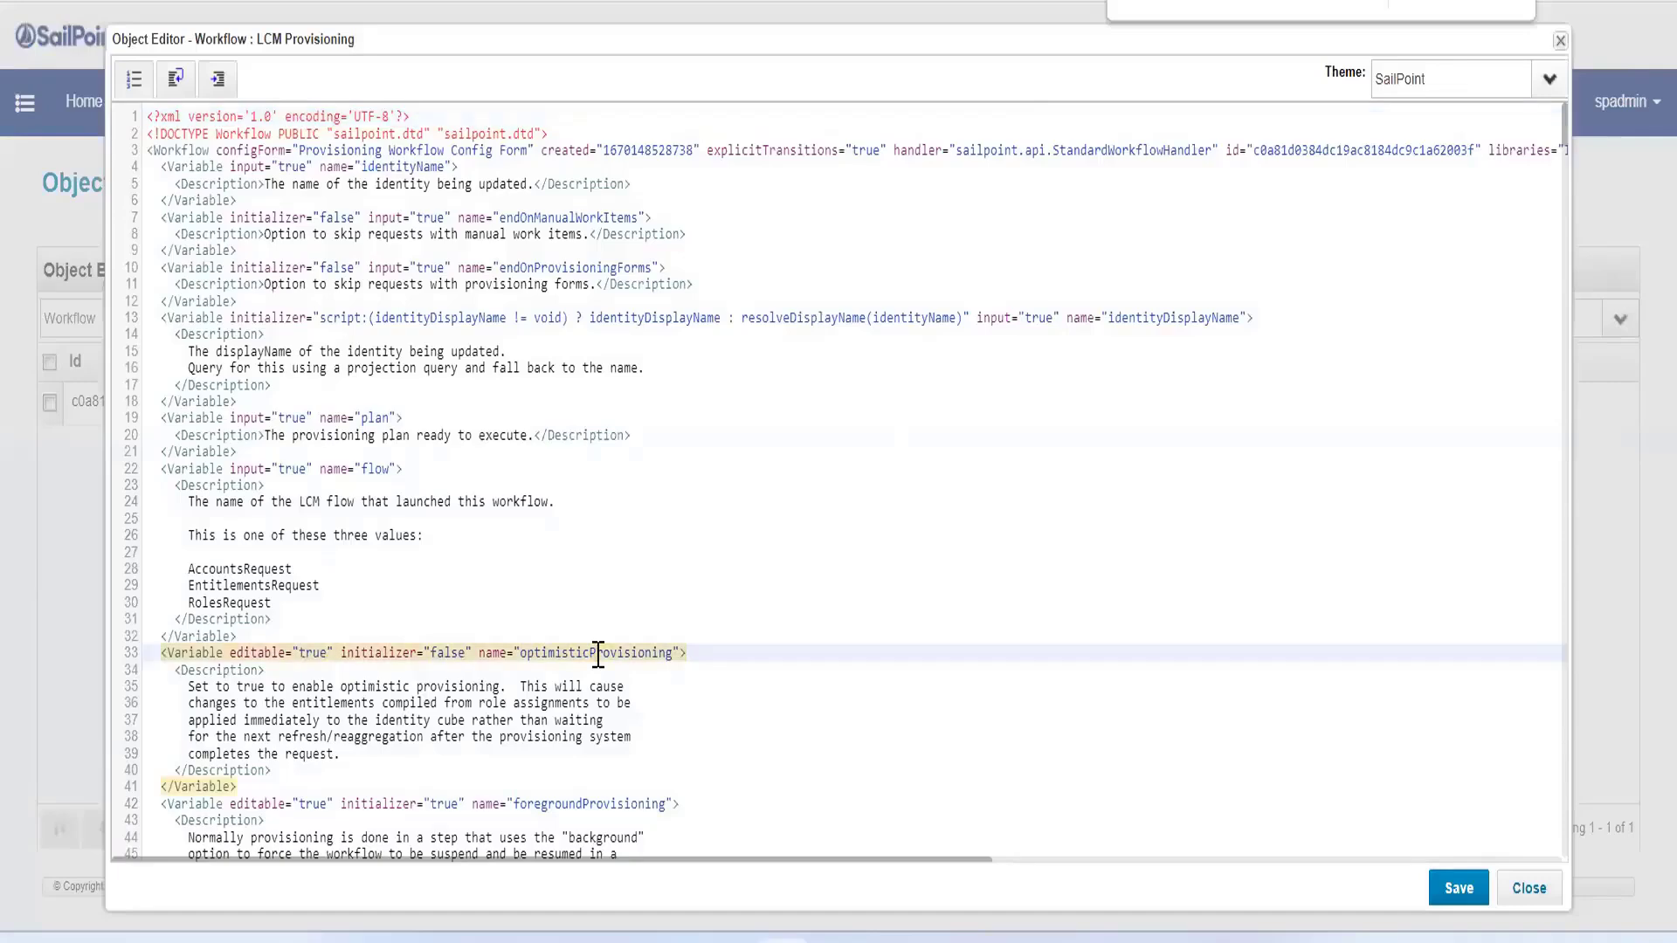
scroll(599, 654, down, 10)
scroll(524, 599, down, 3)
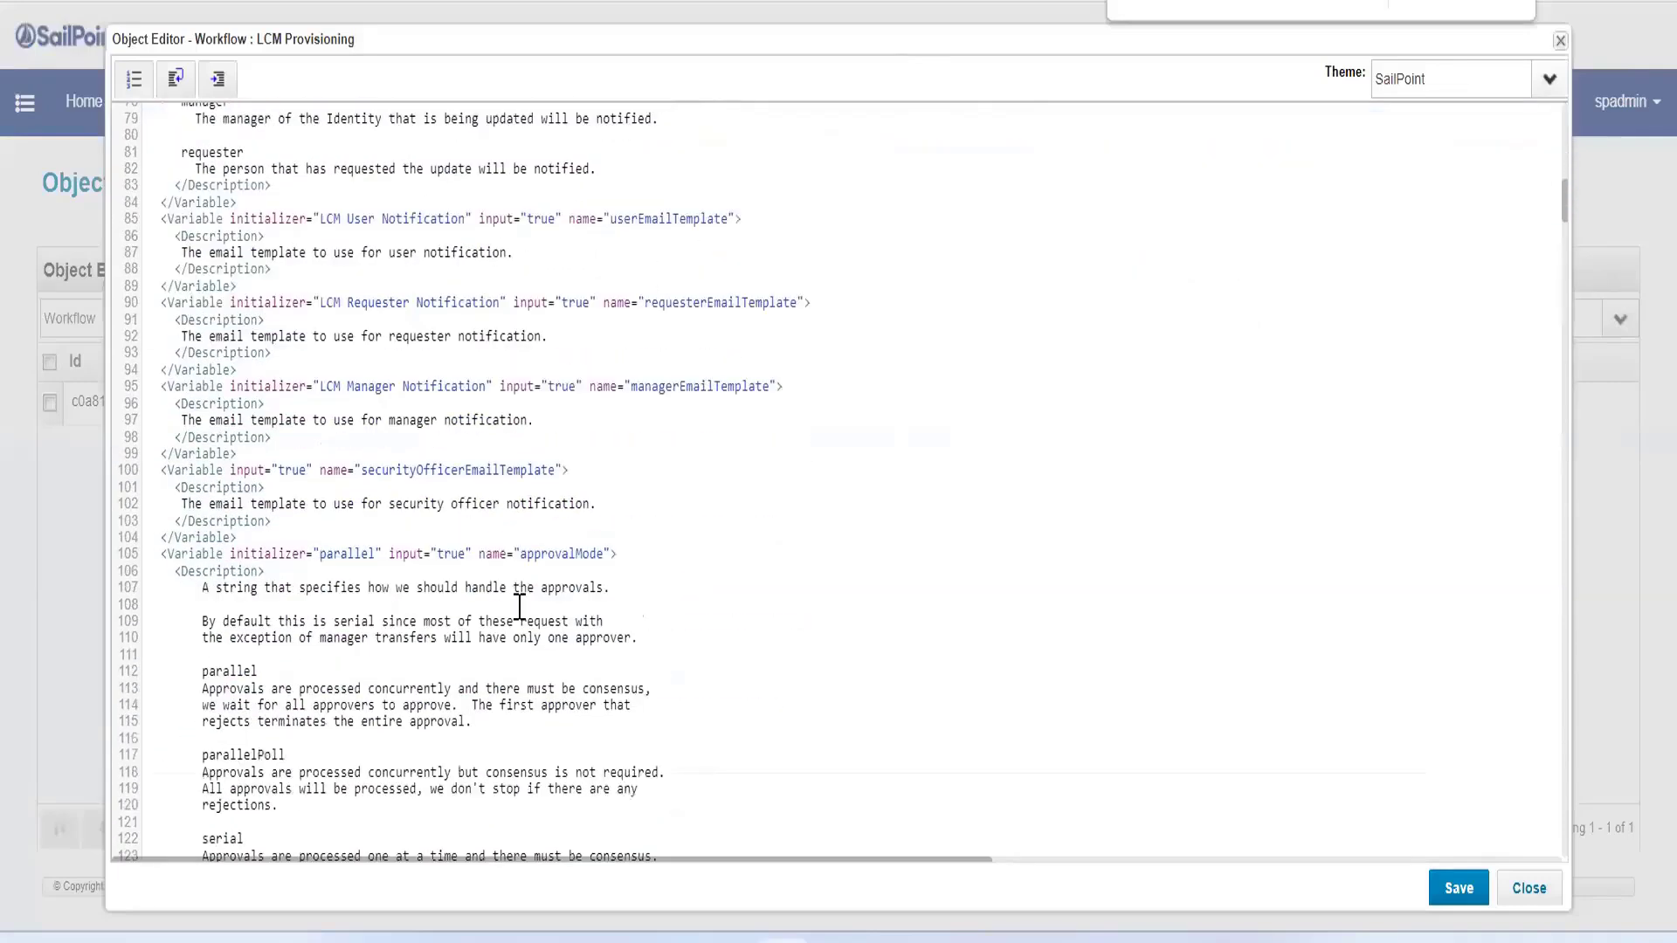
scroll(520, 606, down, 20)
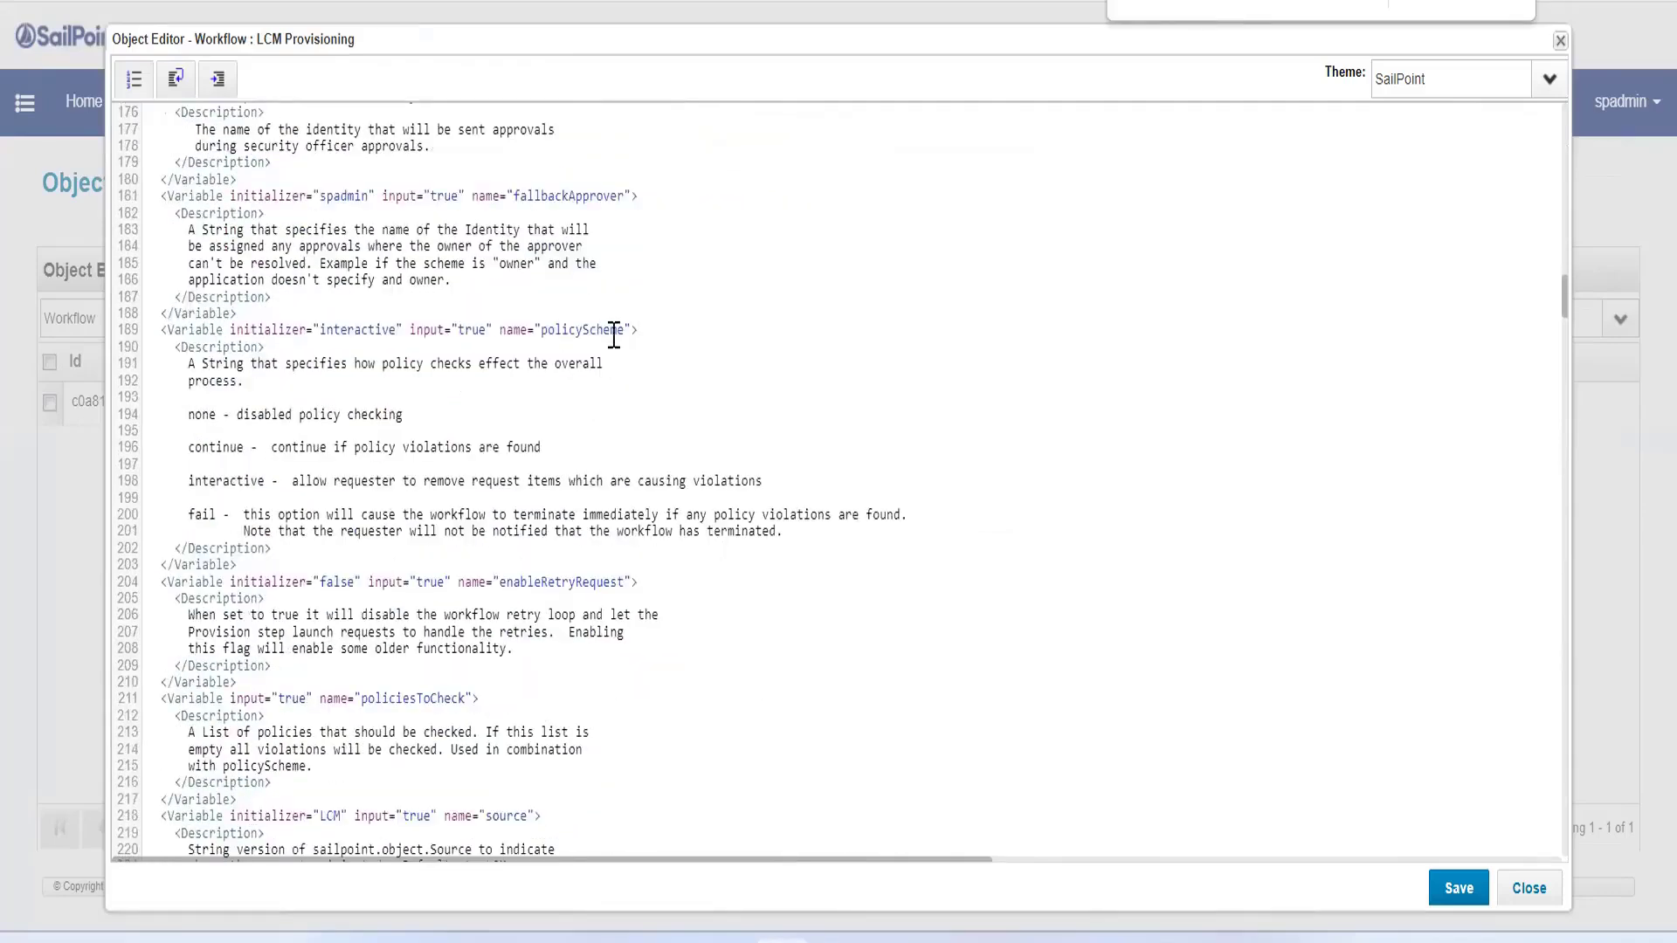
drag(640, 330, 240, 332)
click(410, 535)
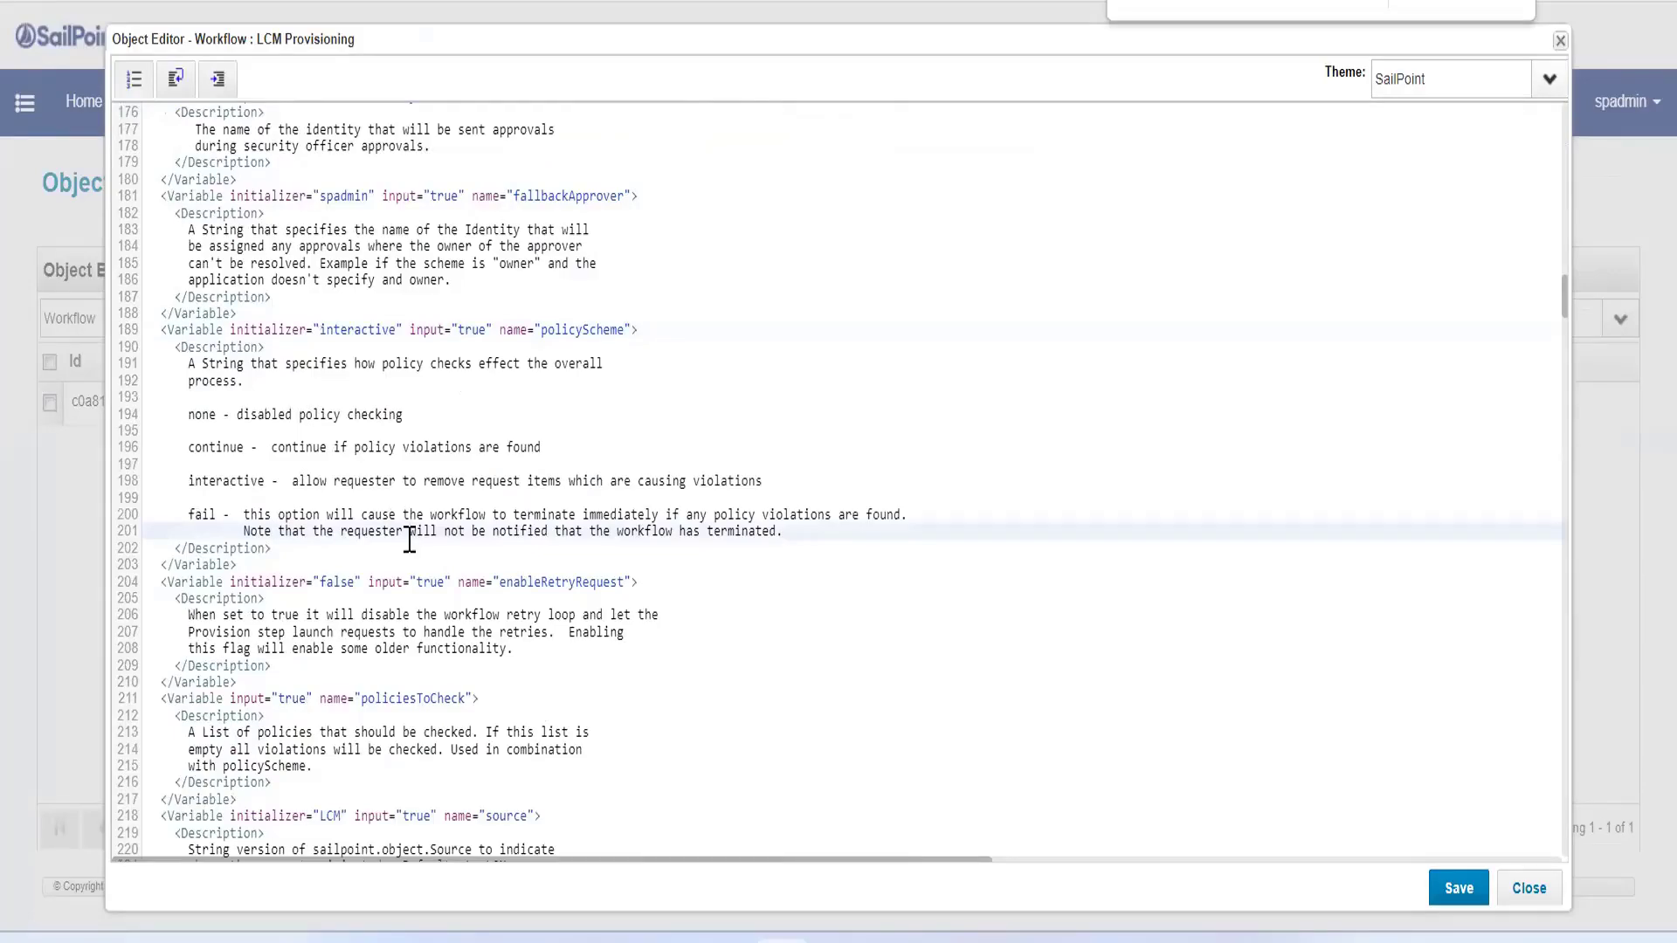
scroll(420, 550, down, 4)
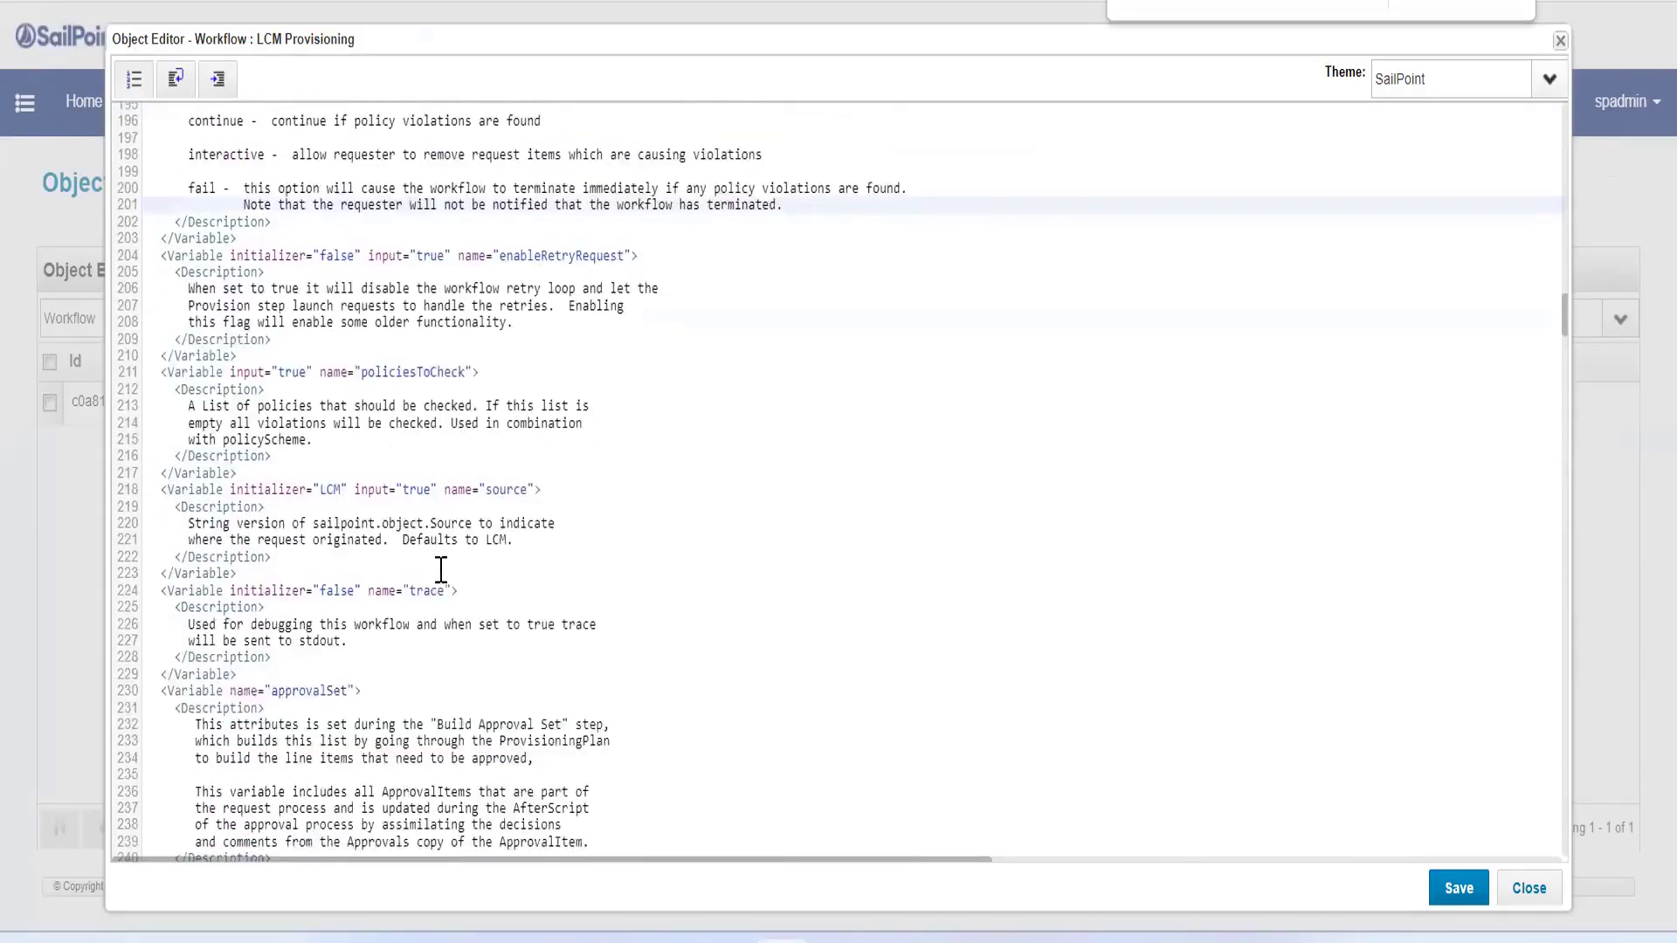
Step: Set the allowRequestsWithViolations variable's initializer to true and save the workflow
scroll(537, 594, down, 4)
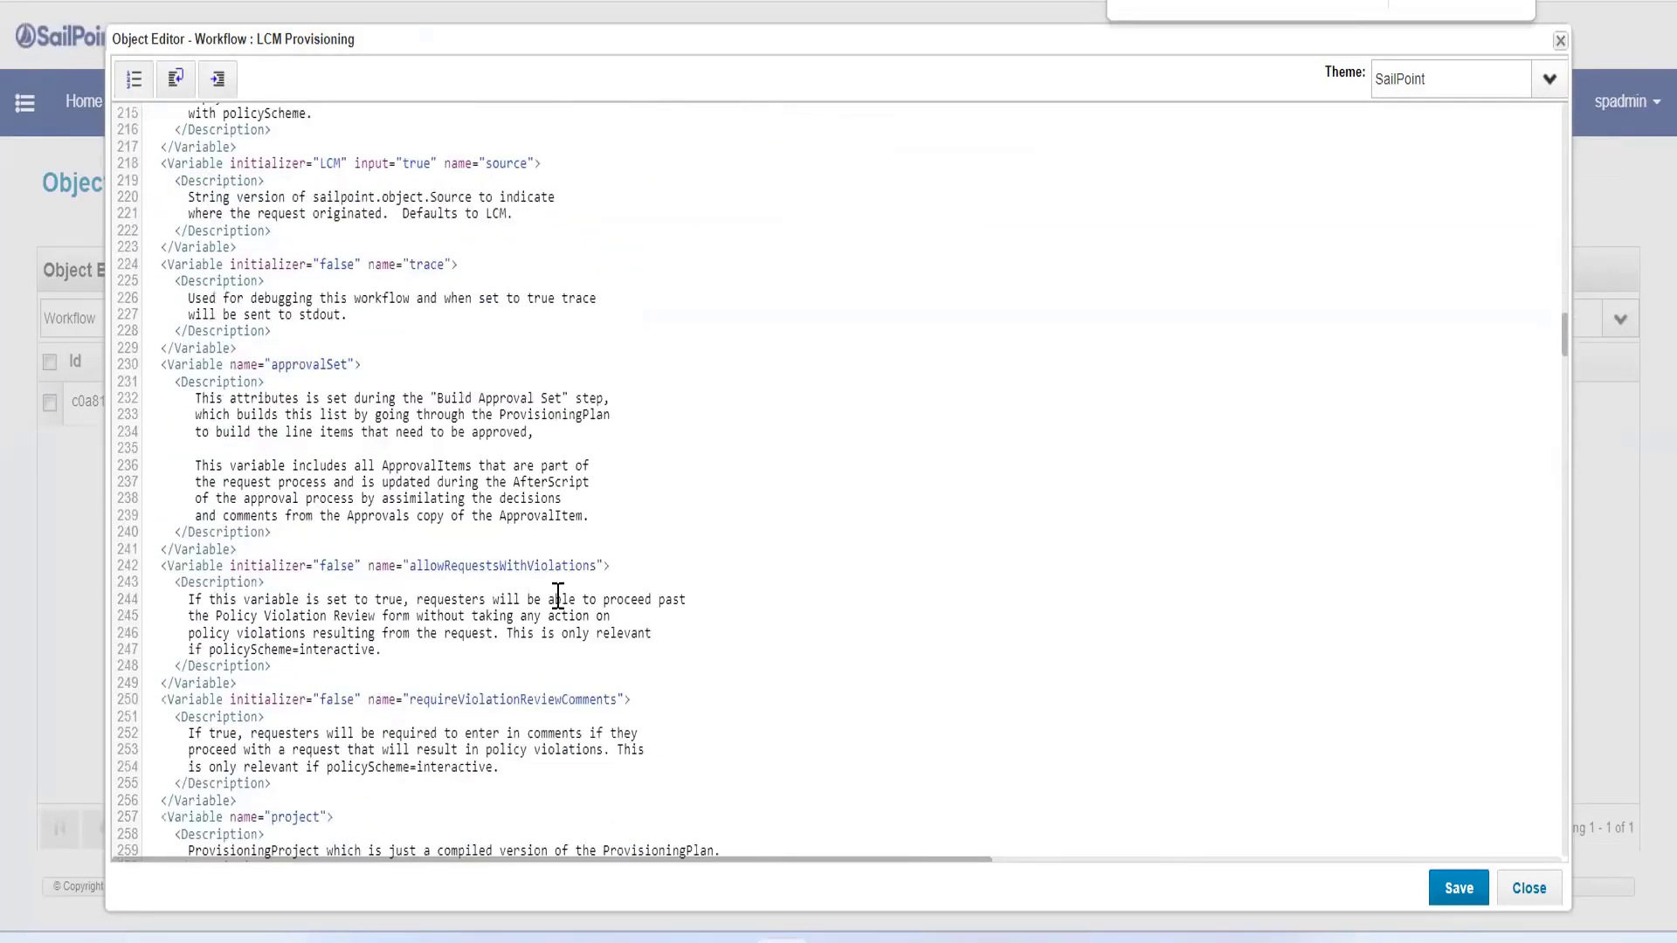
click(486, 566)
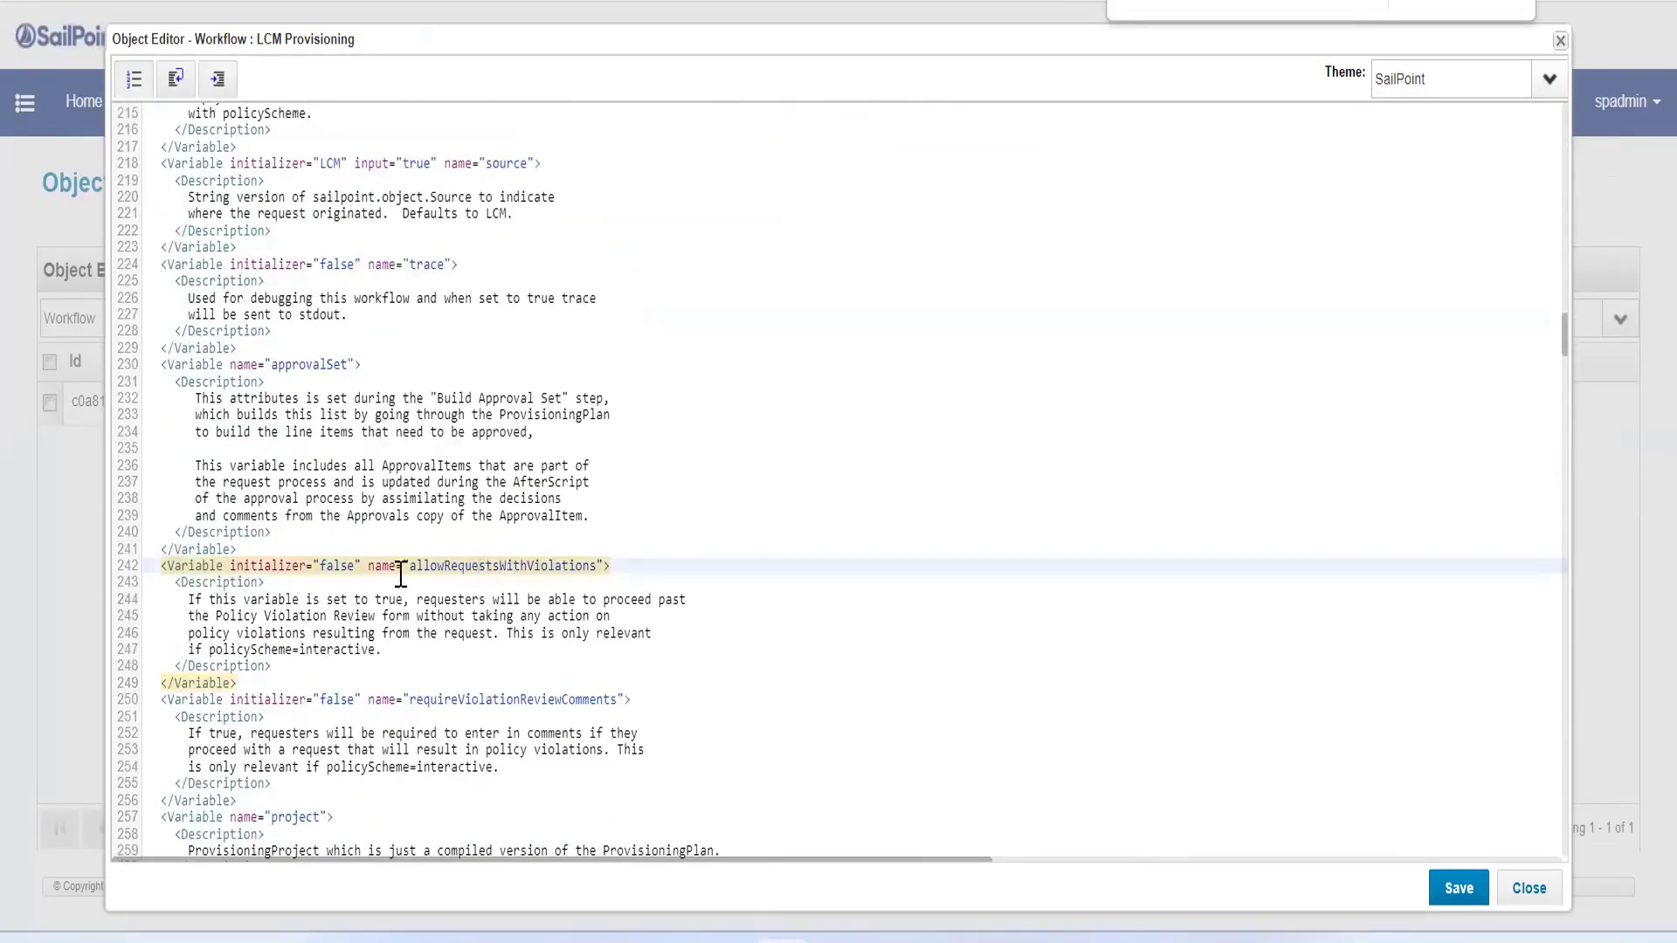
drag(366, 566, 229, 566)
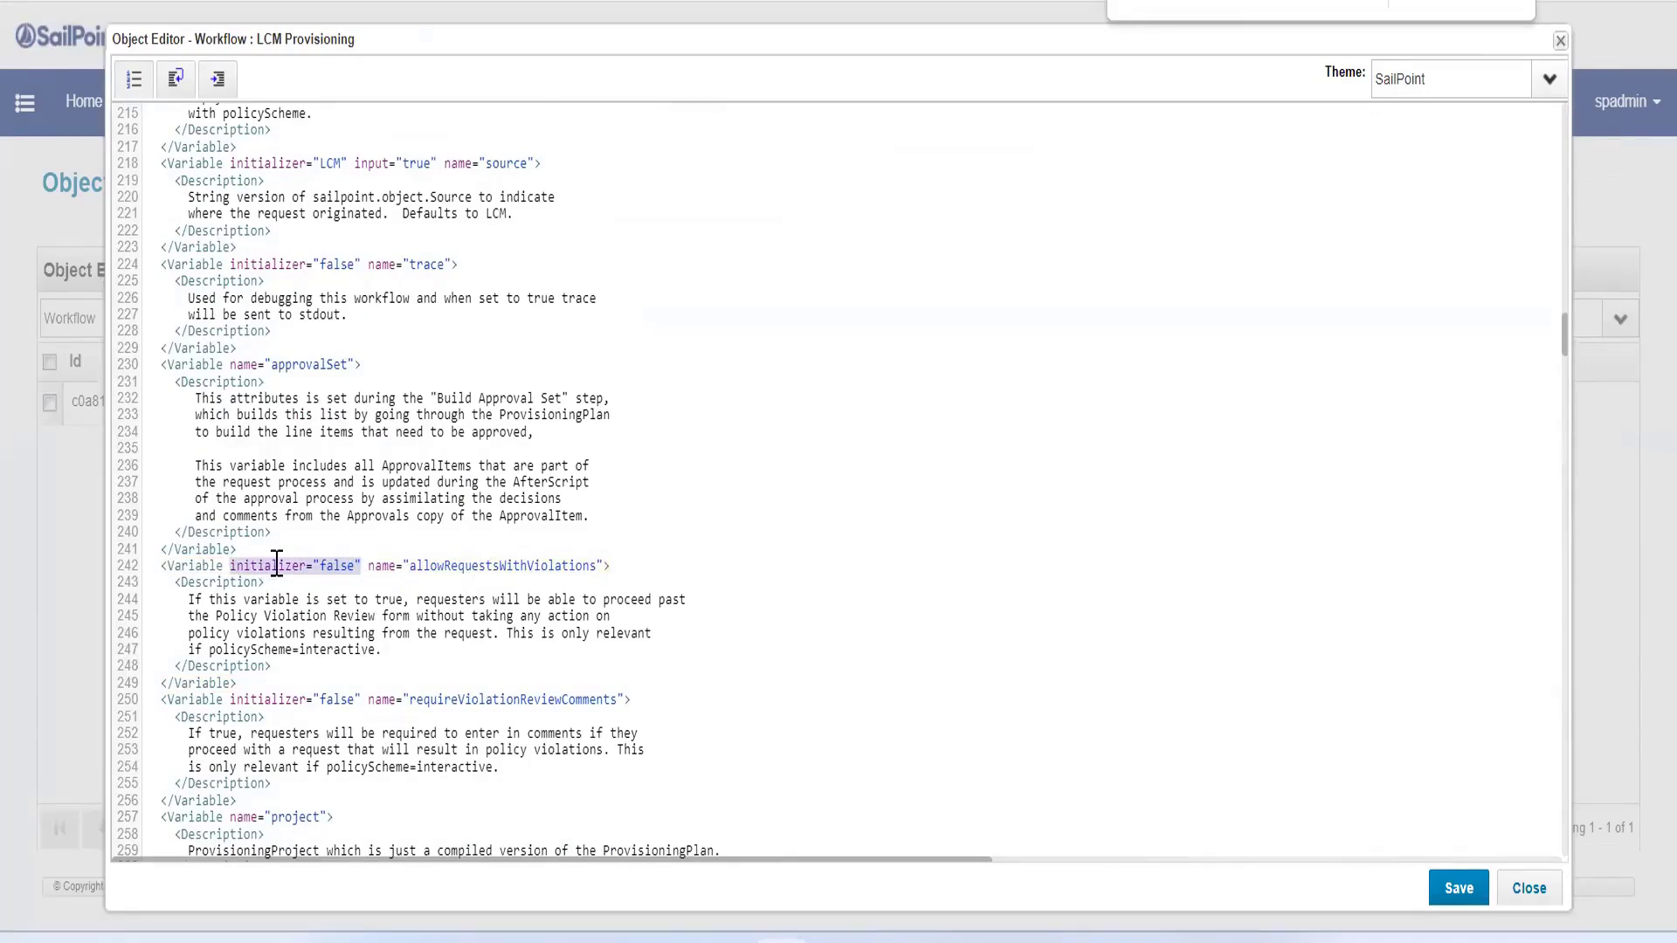
click(328, 566)
double_click(334, 566)
text(true)
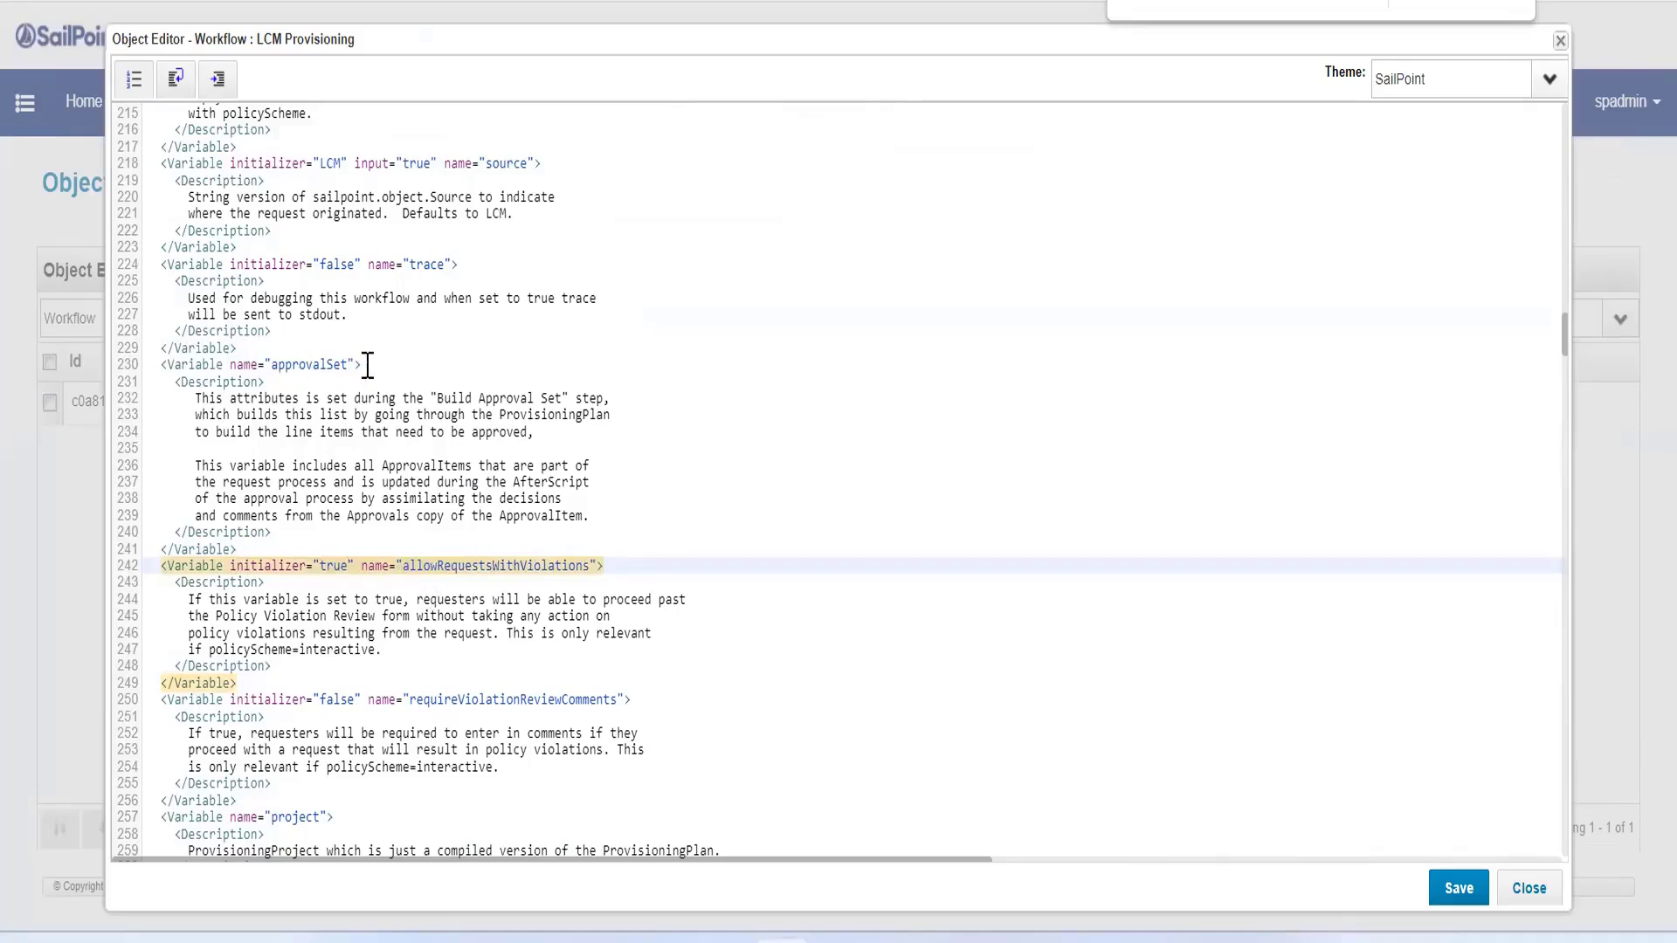
drag(368, 365, 156, 365)
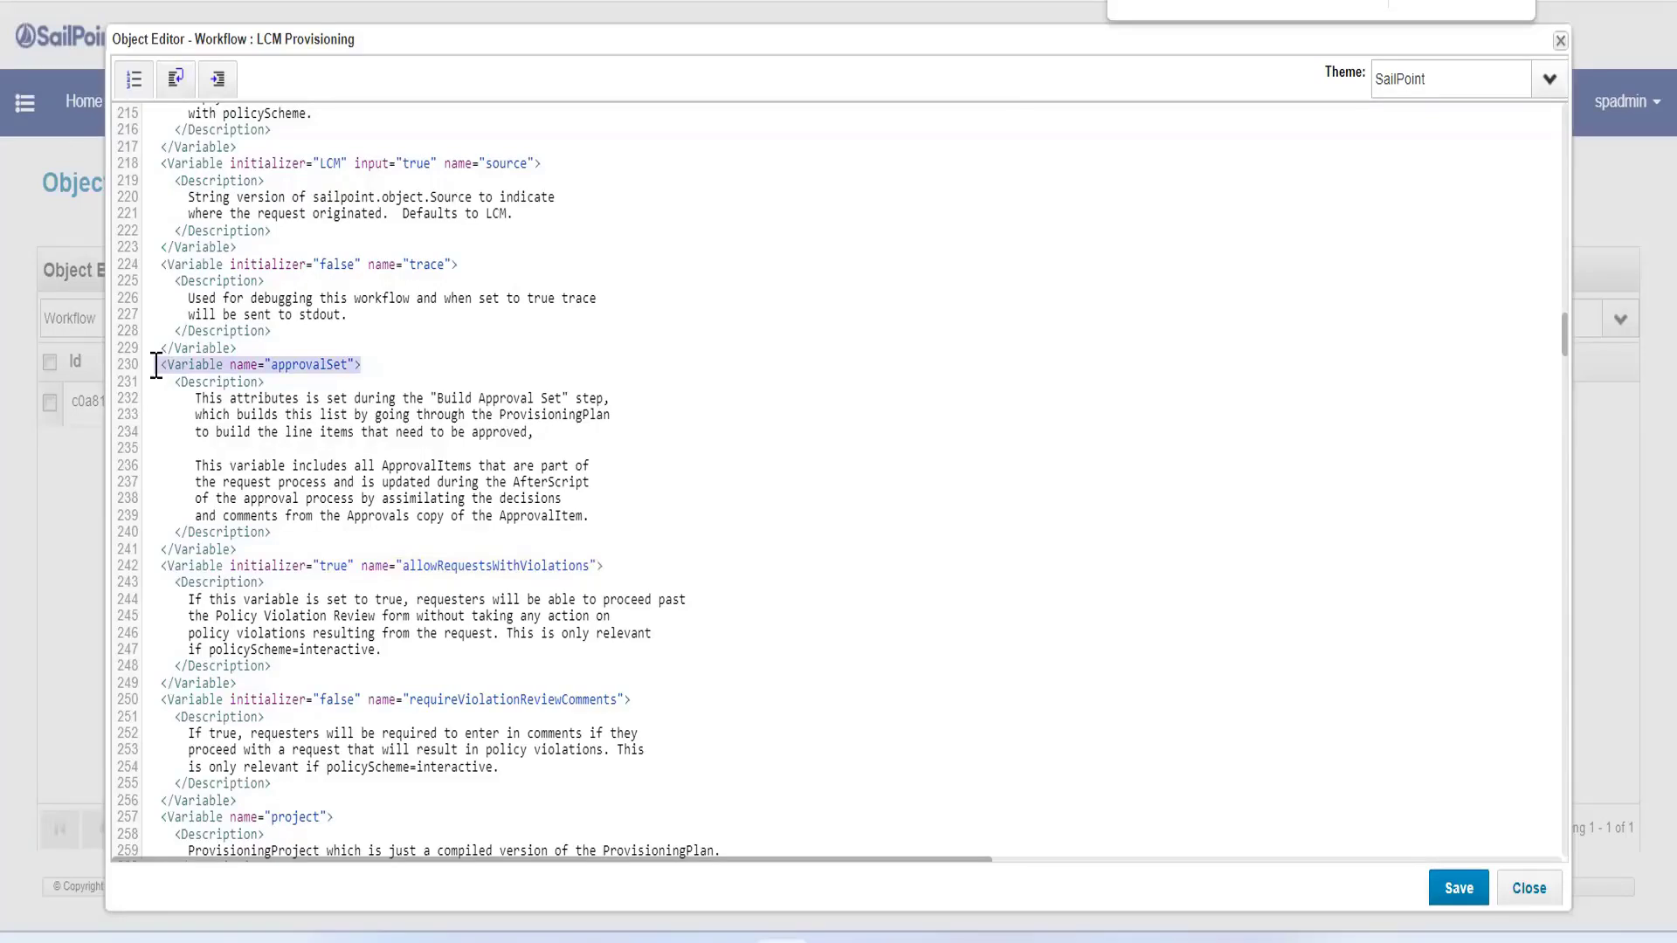
click(225, 363)
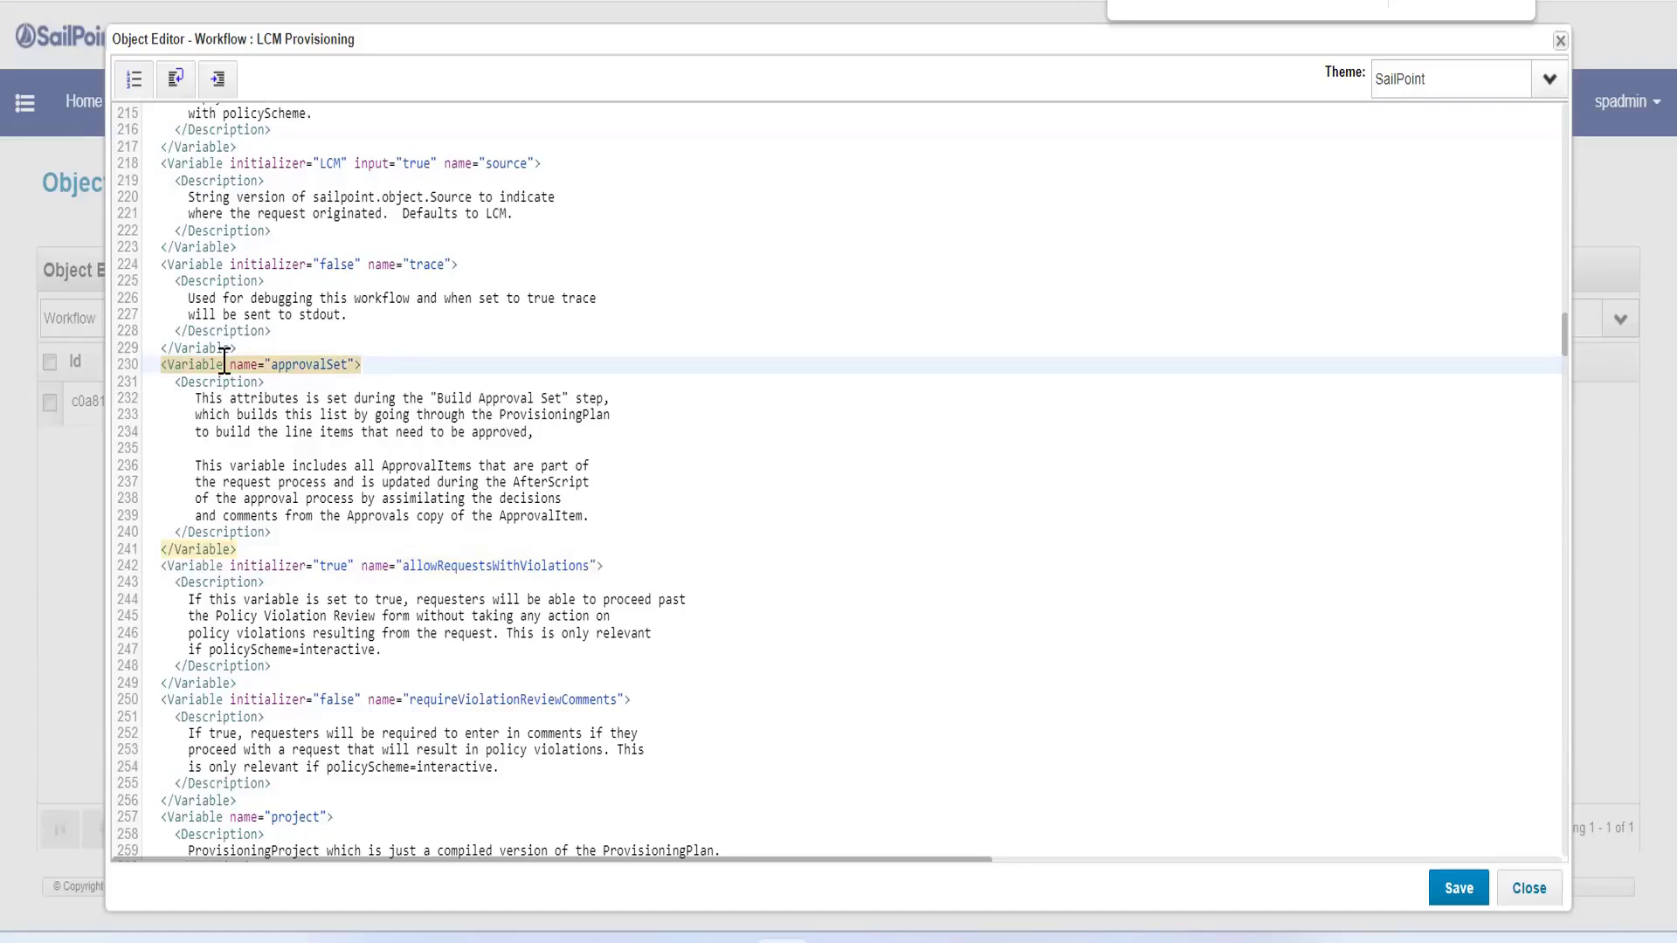
click(396, 602)
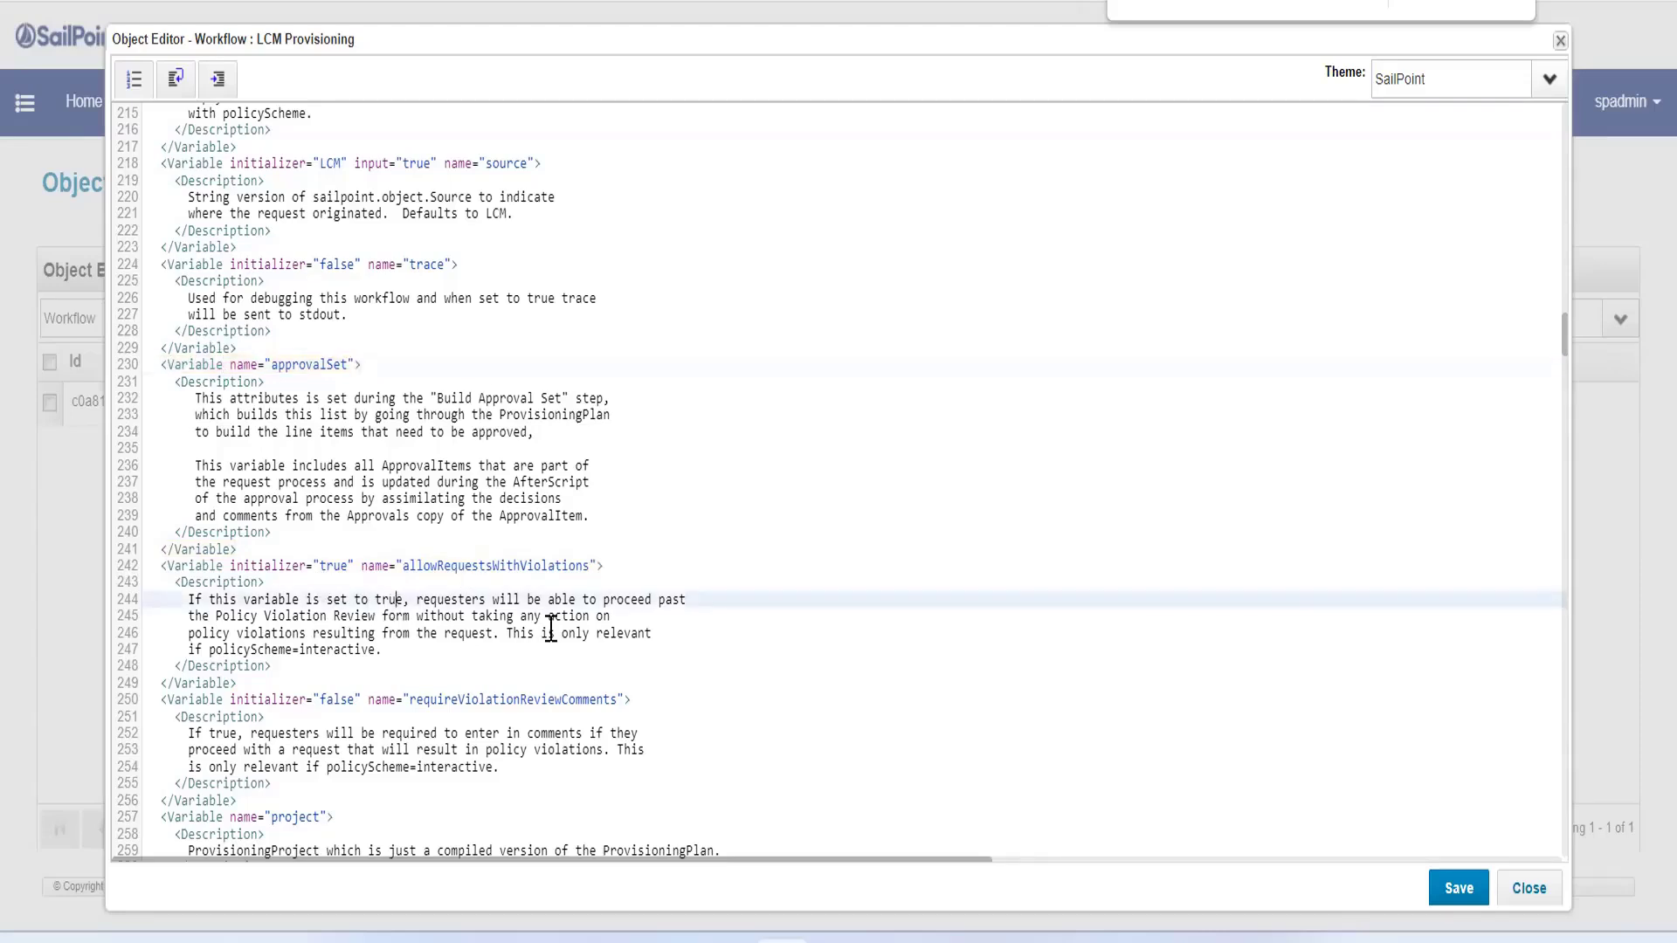
click(1459, 889)
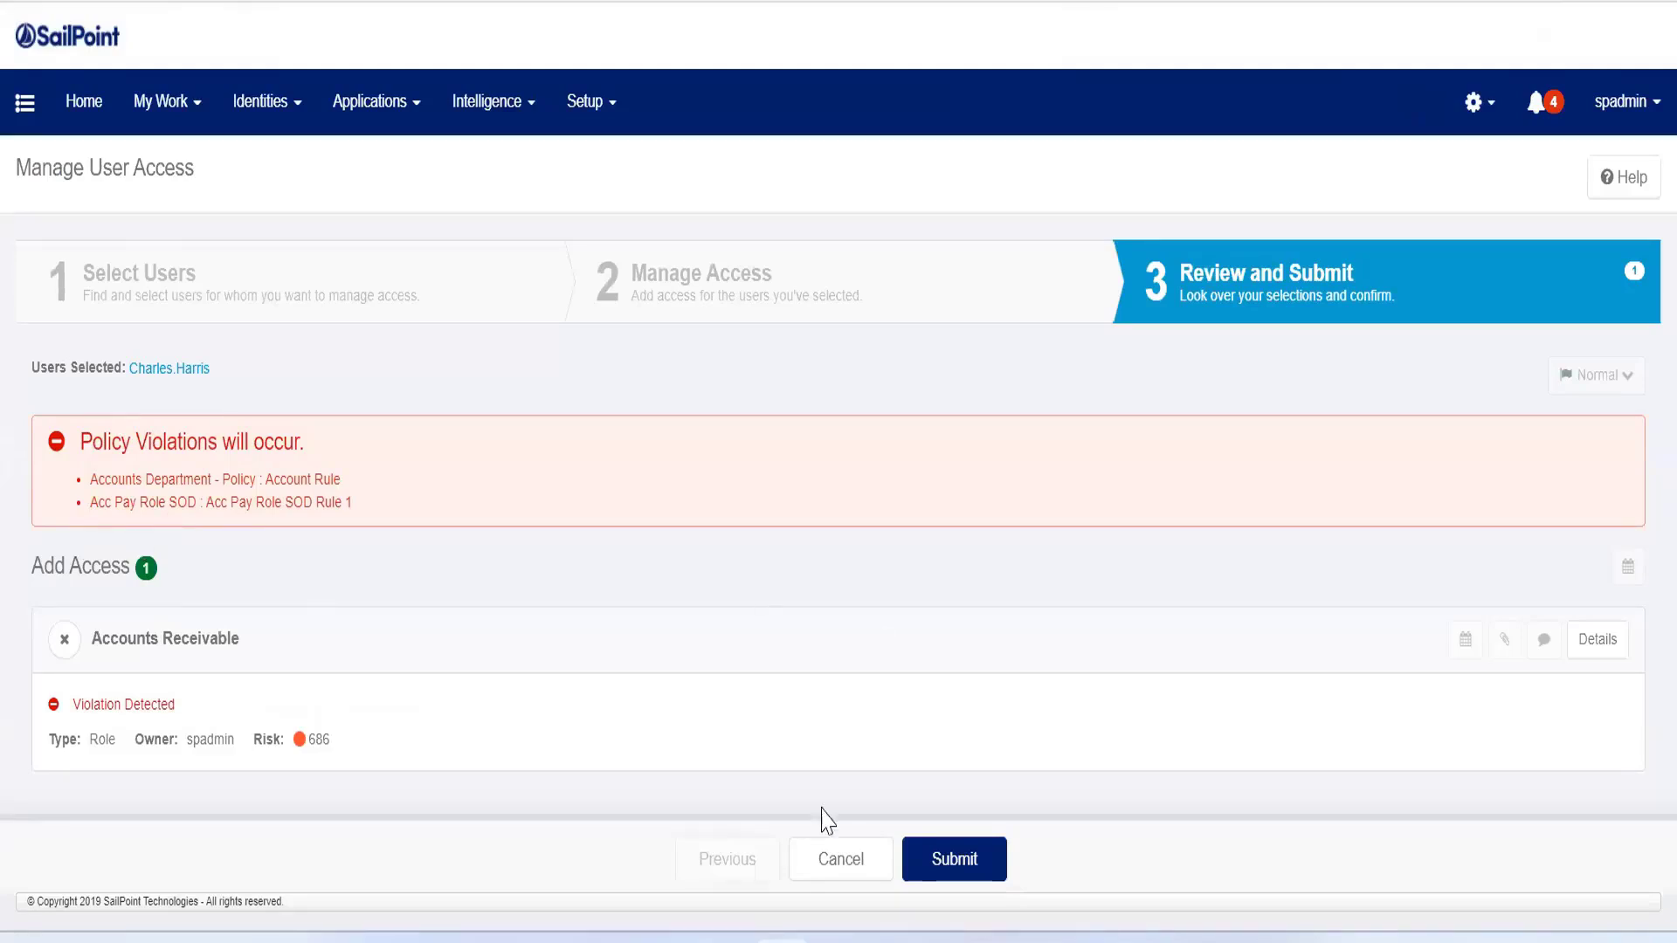
Step: Cancel the pending Accounts Receivable access request and start a new Manage User Access request
click(821, 867)
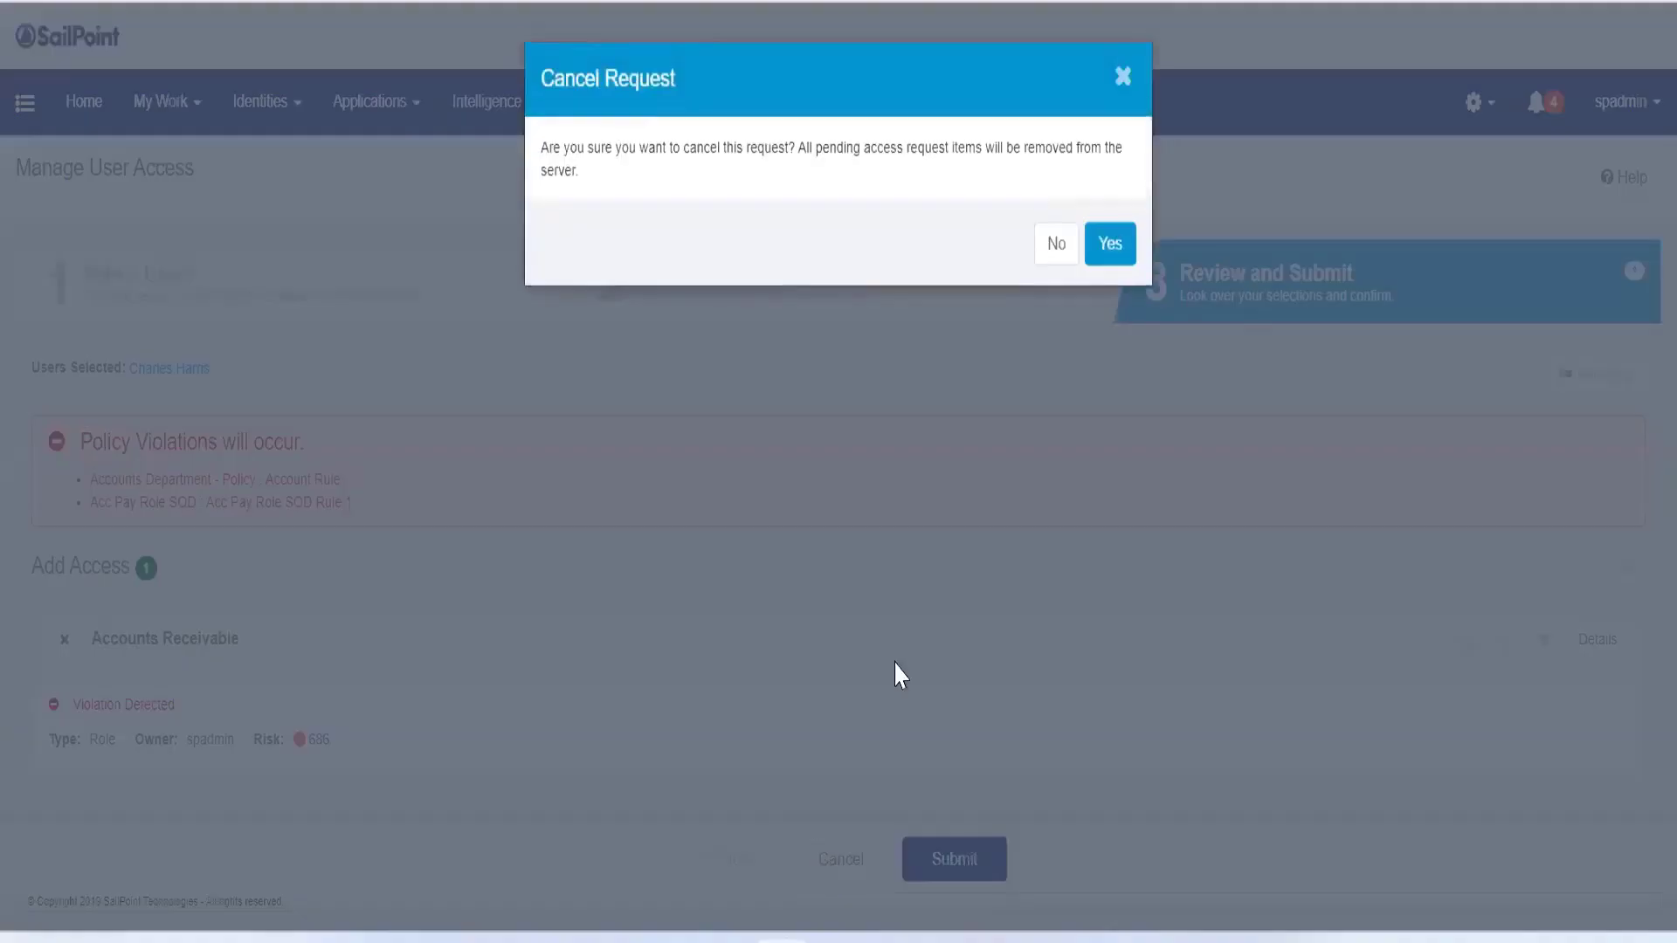
click(1101, 264)
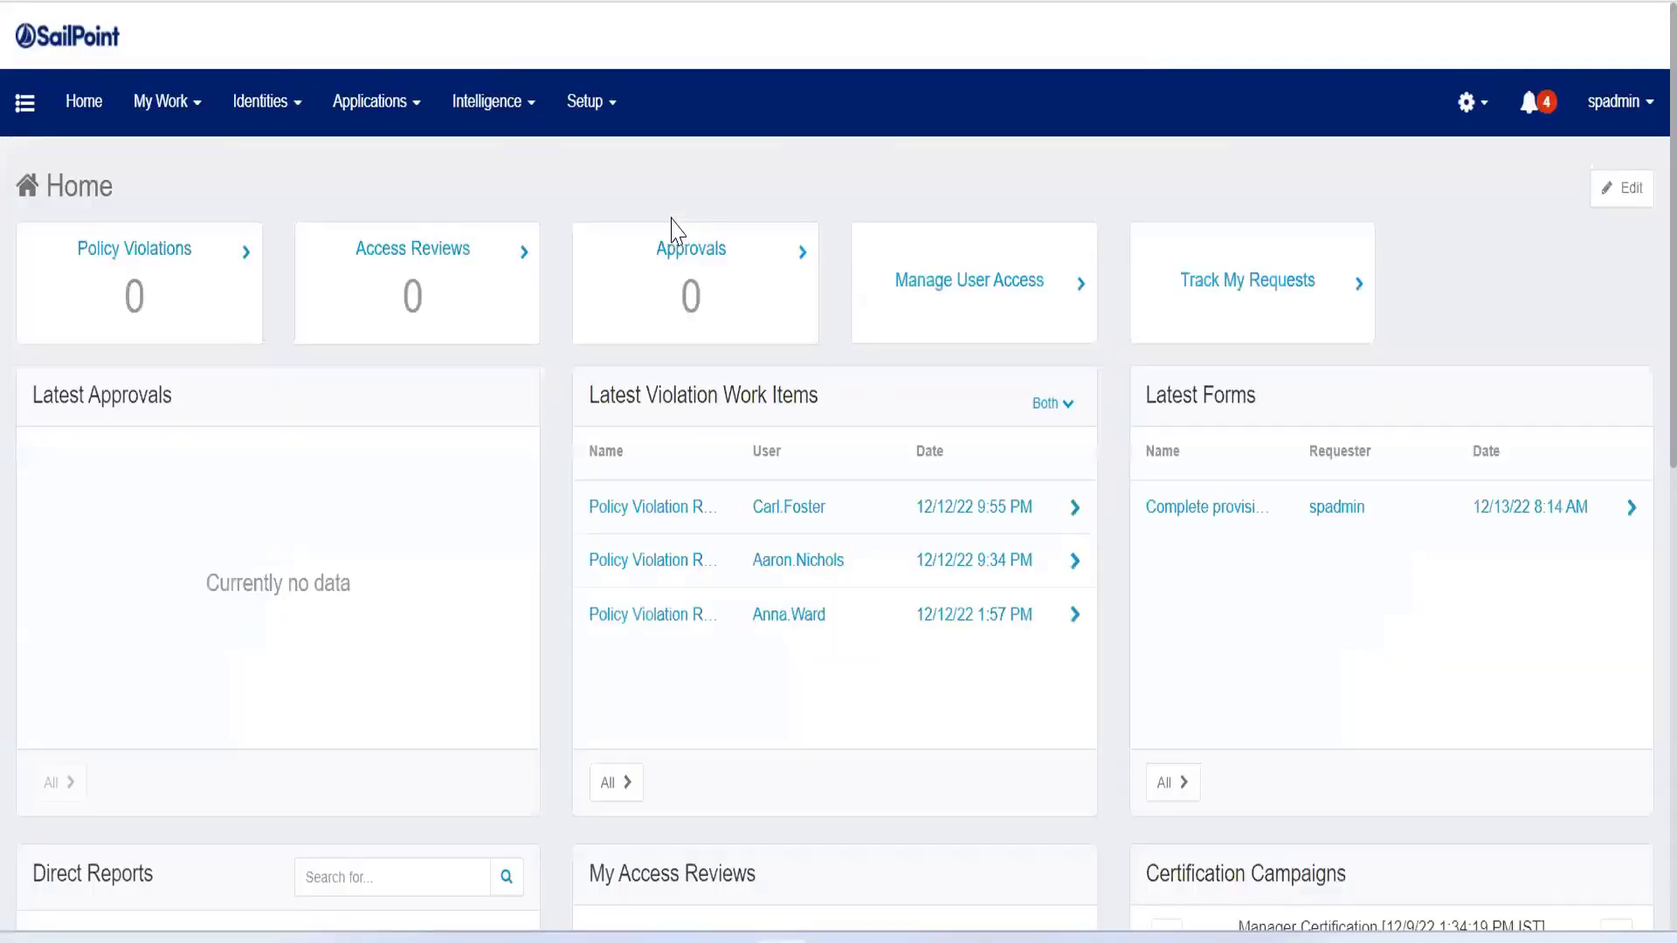
click(981, 336)
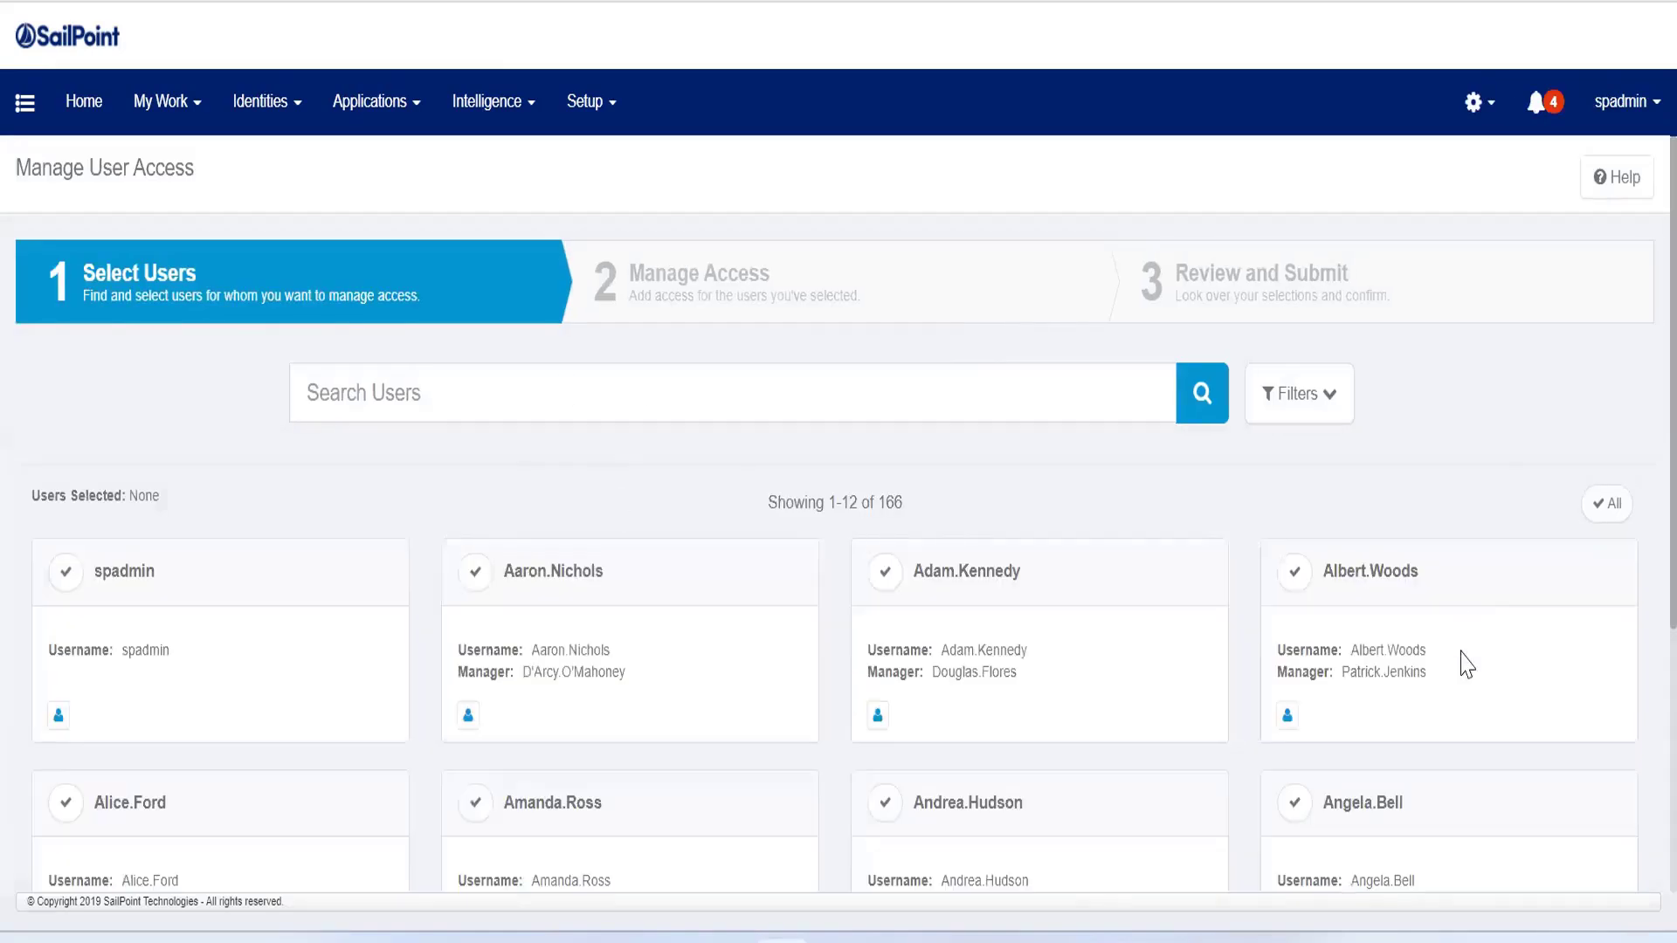
Step: Select the first user on page 3 of the user list and continue to choosing access
scroll(1636, 569, down, 5)
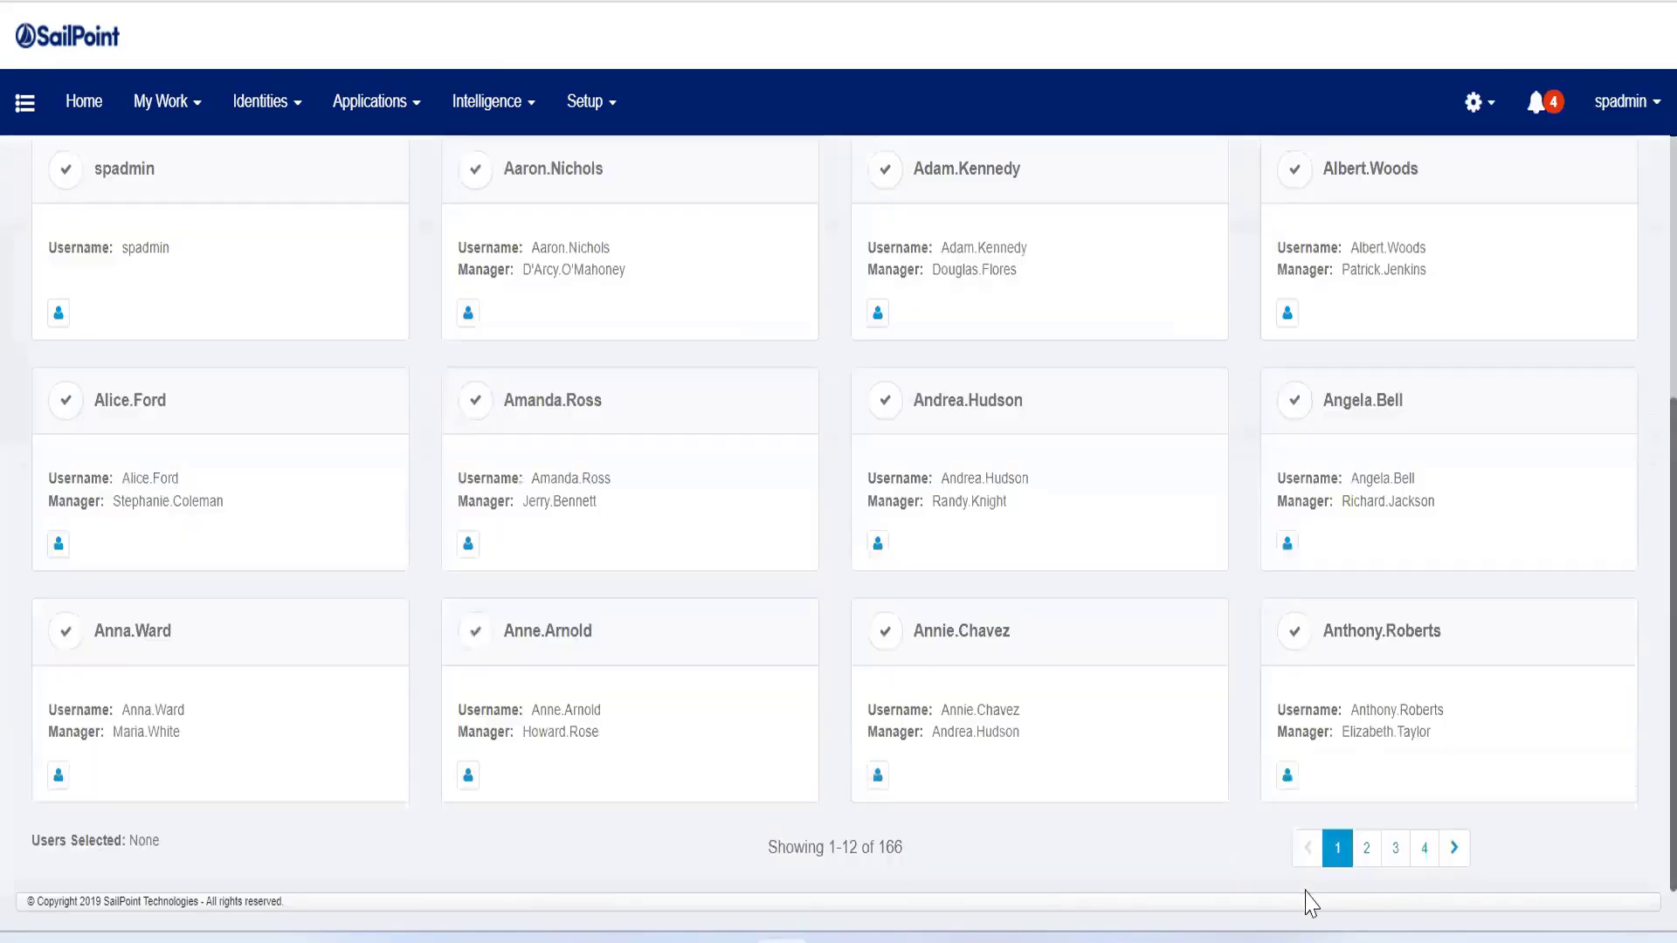
click(1394, 847)
click(59, 574)
click(822, 867)
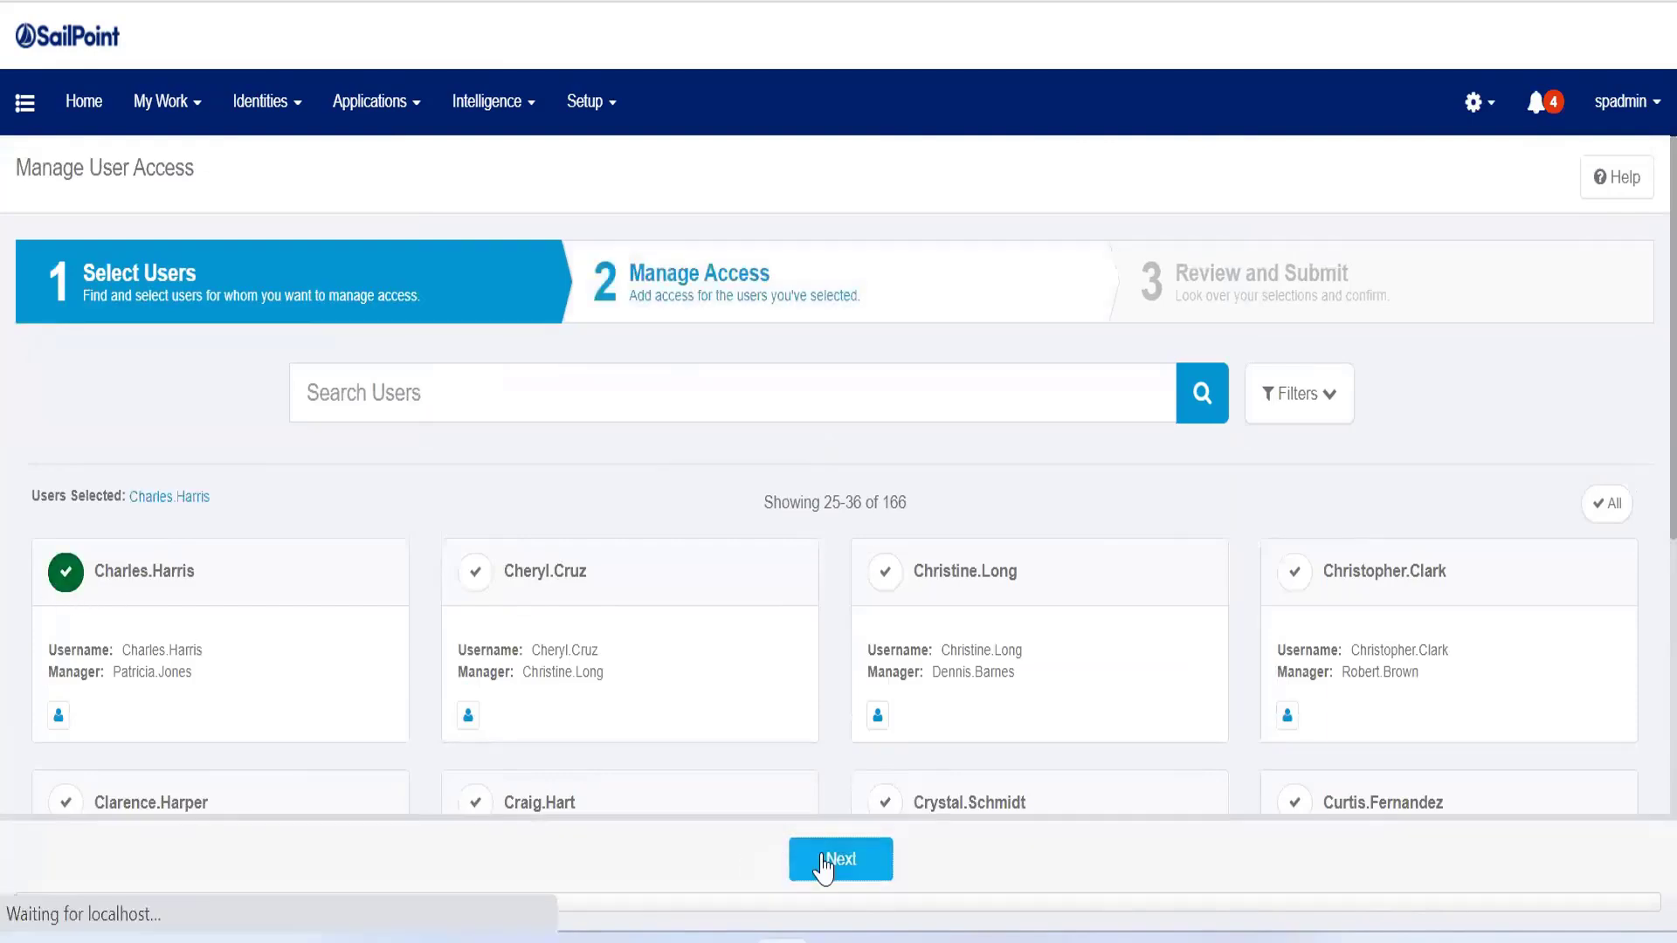
Step: Search the available access for "acc" and add the Accounts Payable and Accounts Receivable roles
click(612, 486)
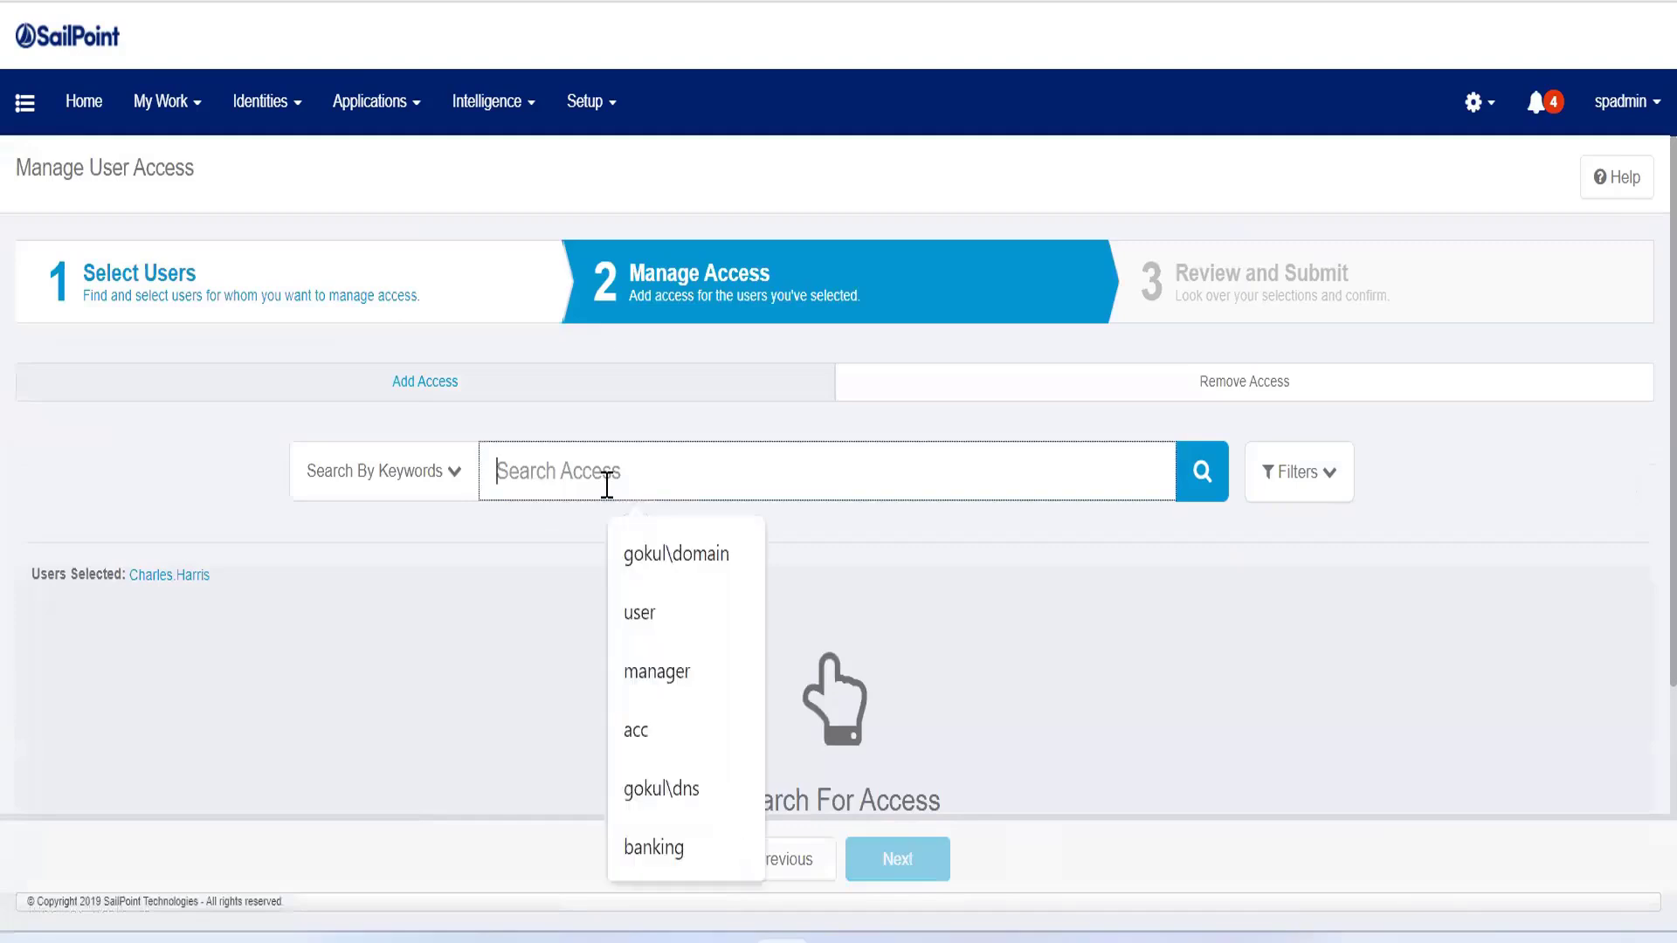
click(688, 730)
click(1202, 472)
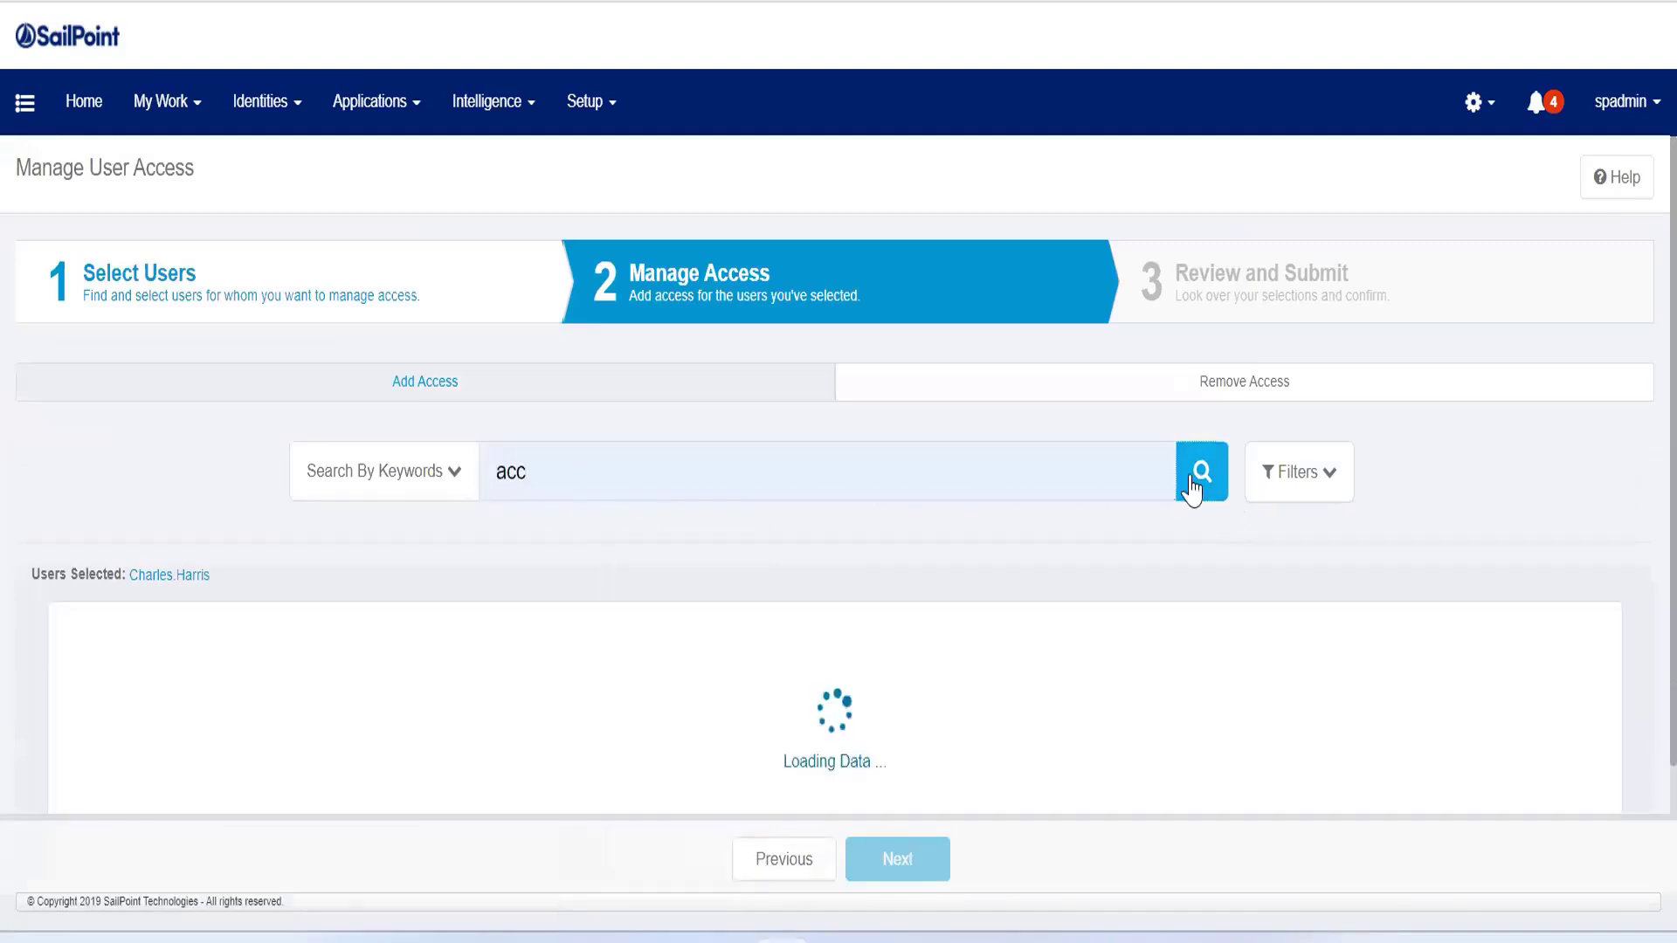
scroll(1638, 607, down, 2)
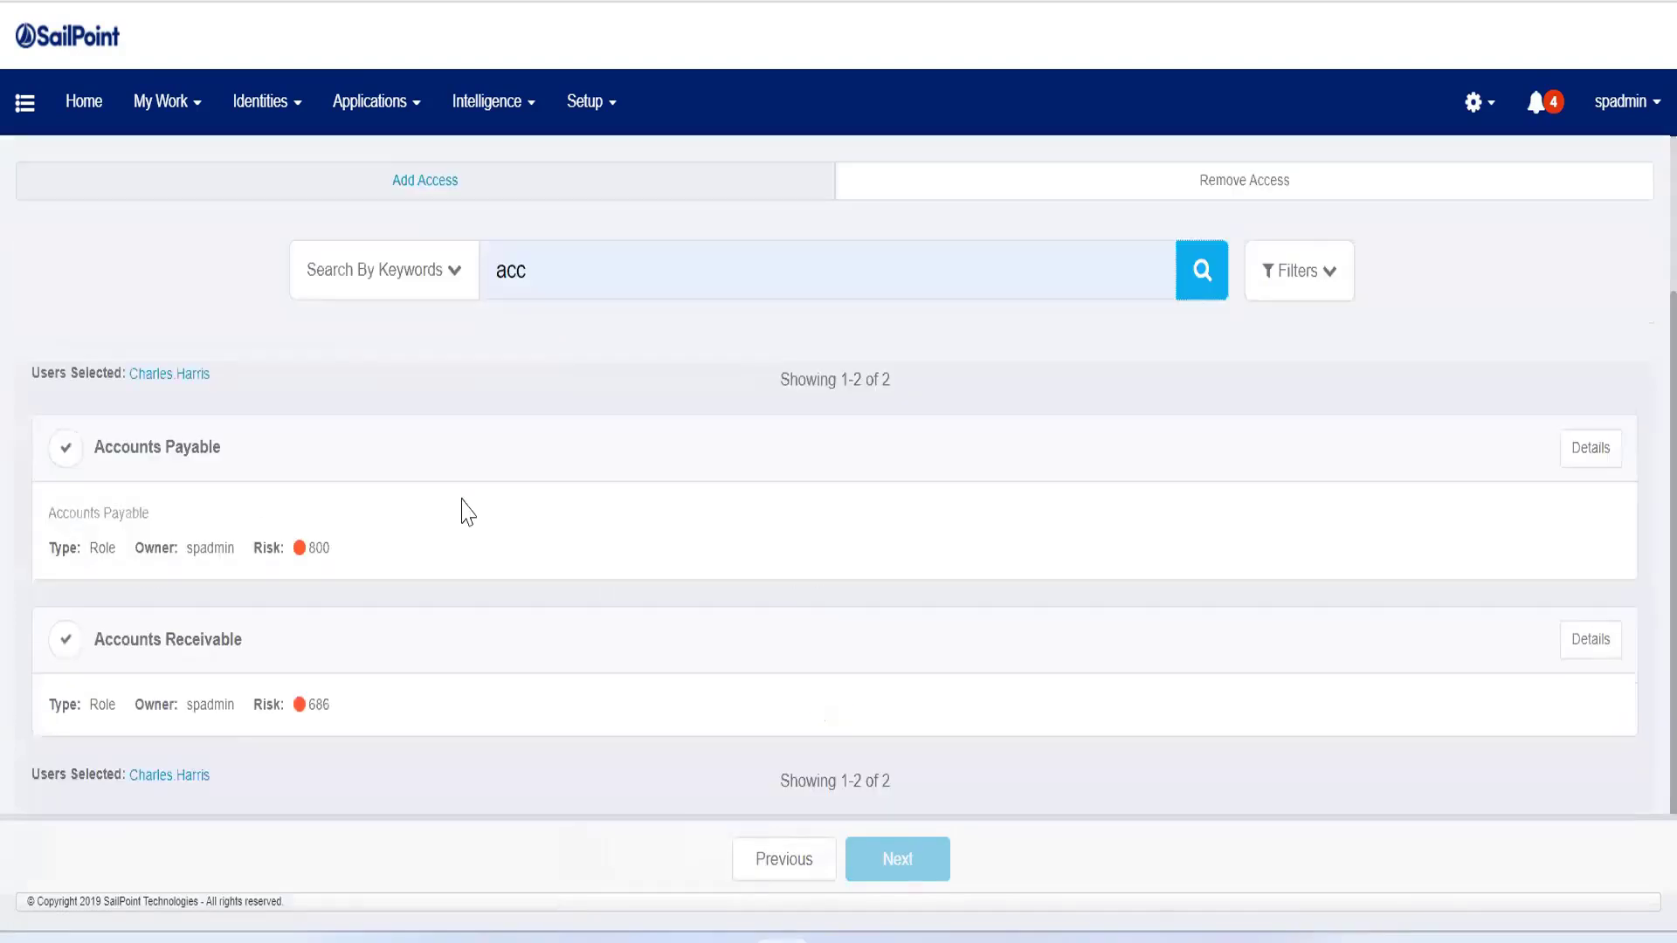
click(76, 457)
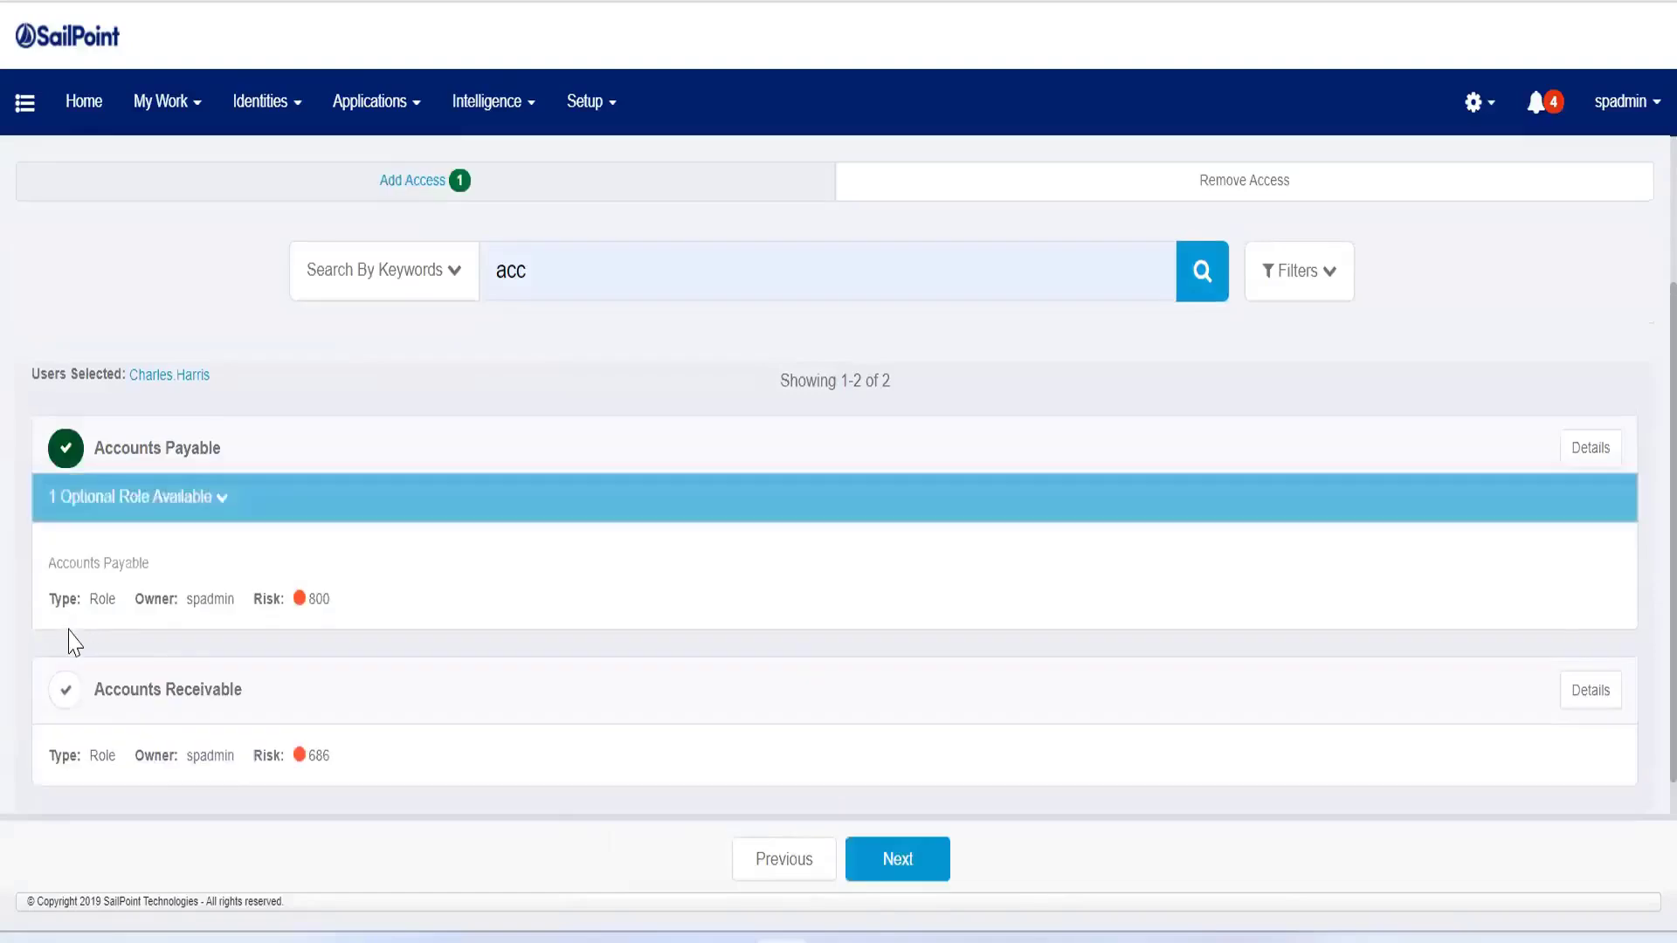
click(65, 690)
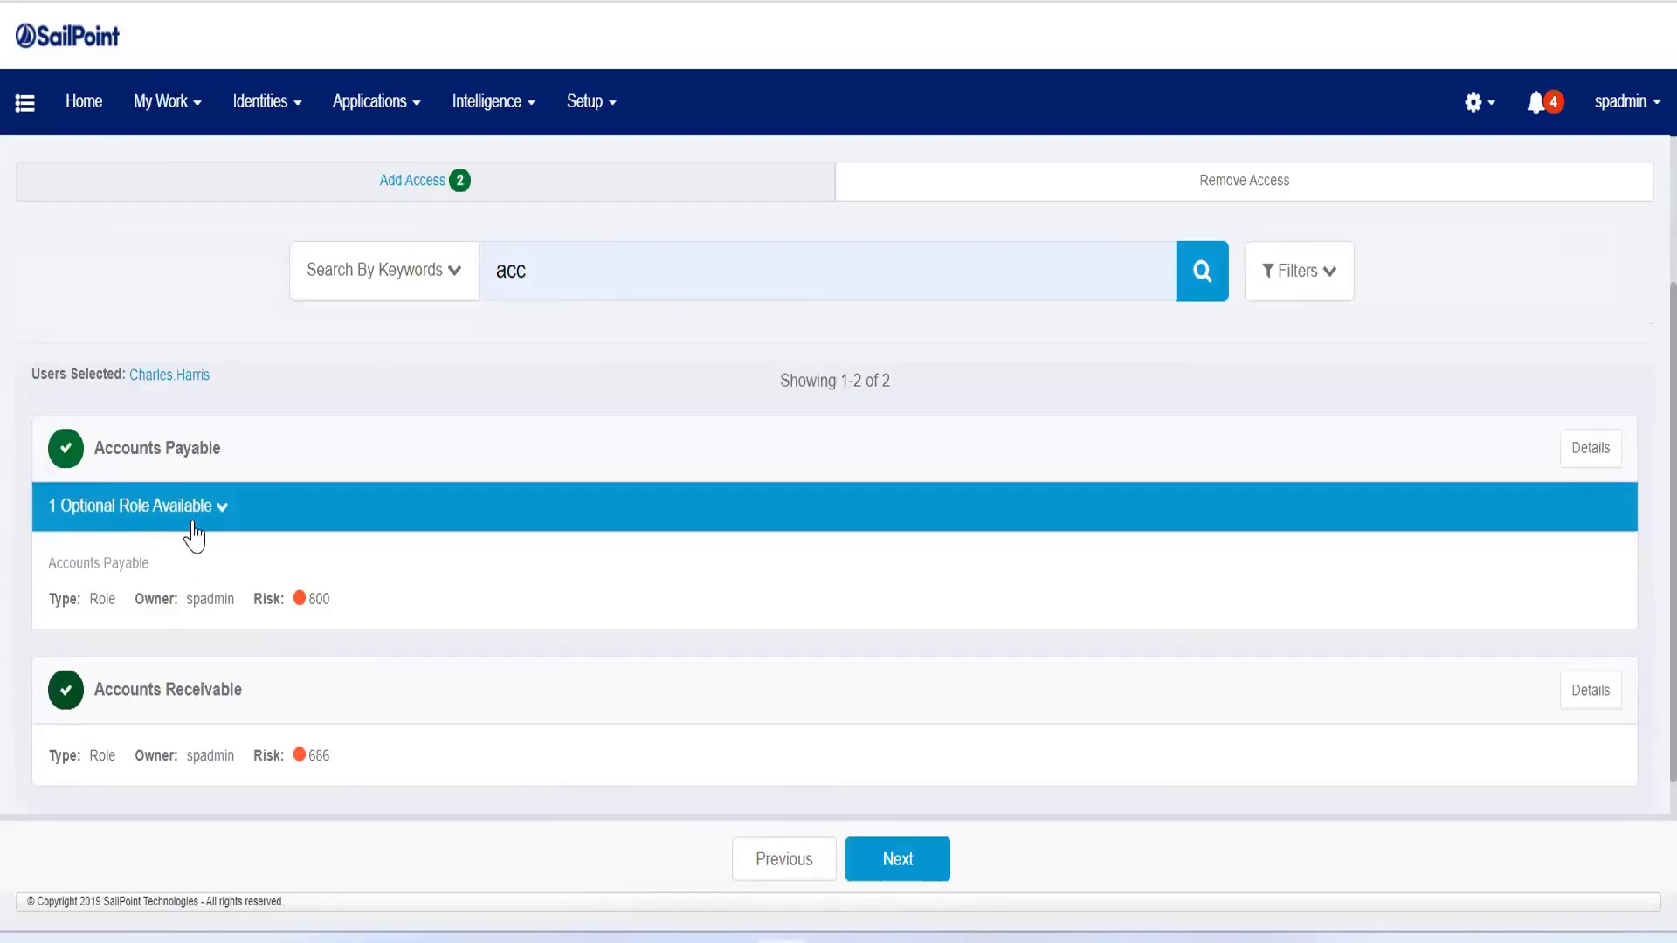
Step: Proceed to the request review and submit both roles for the policy check
click(900, 861)
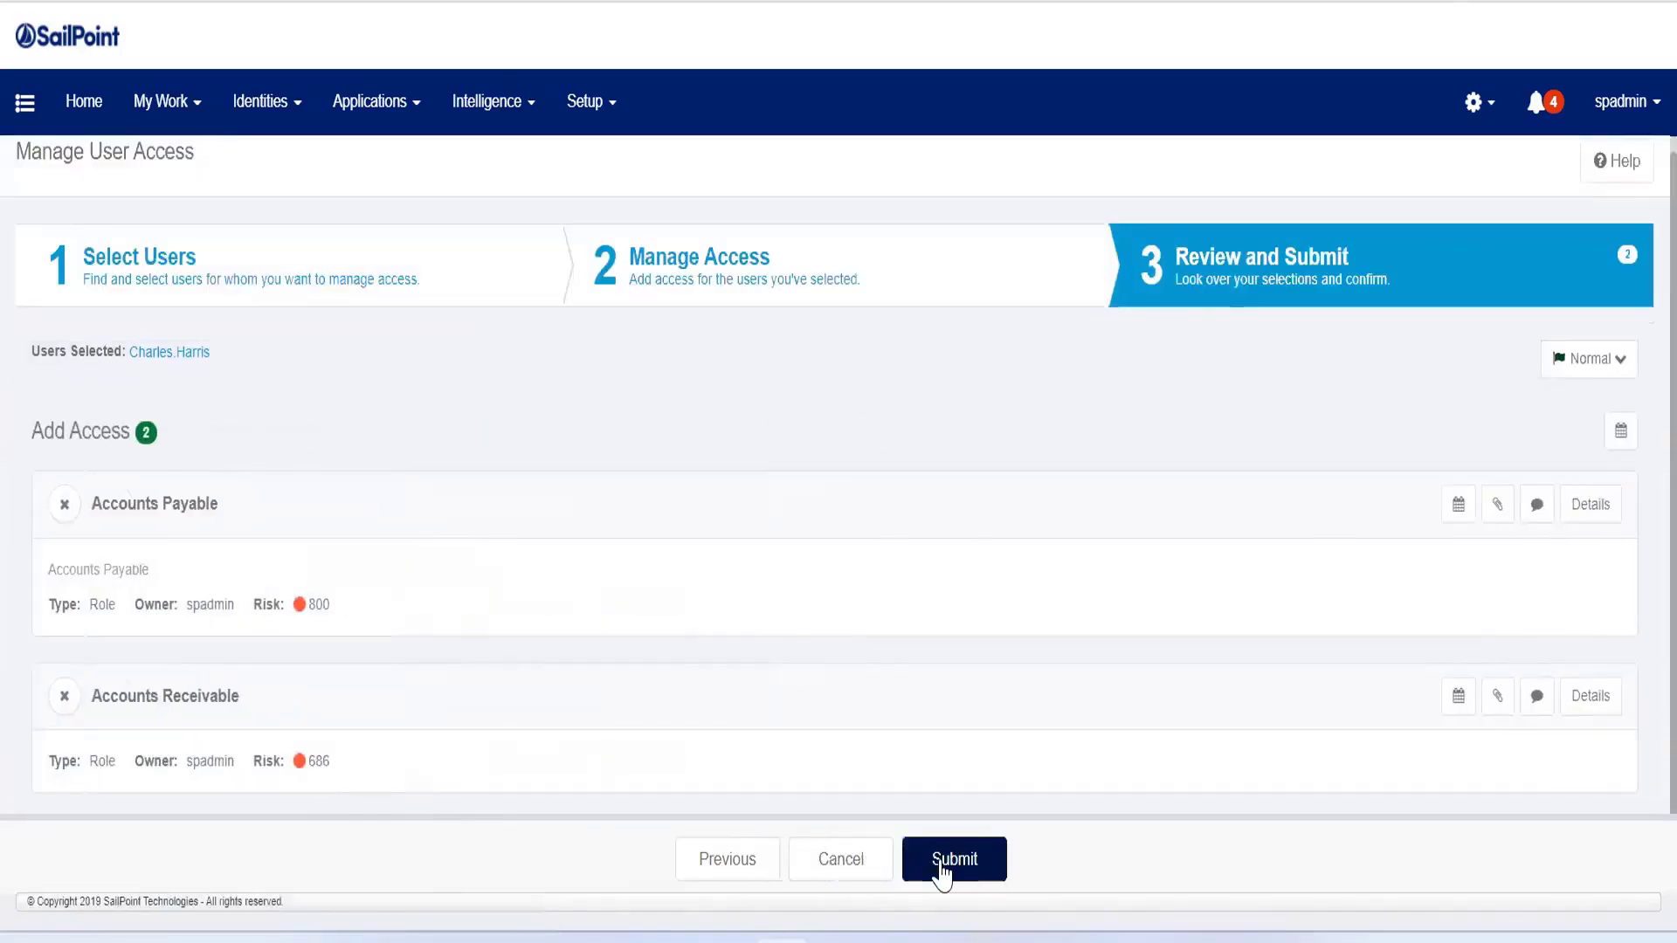
click(952, 860)
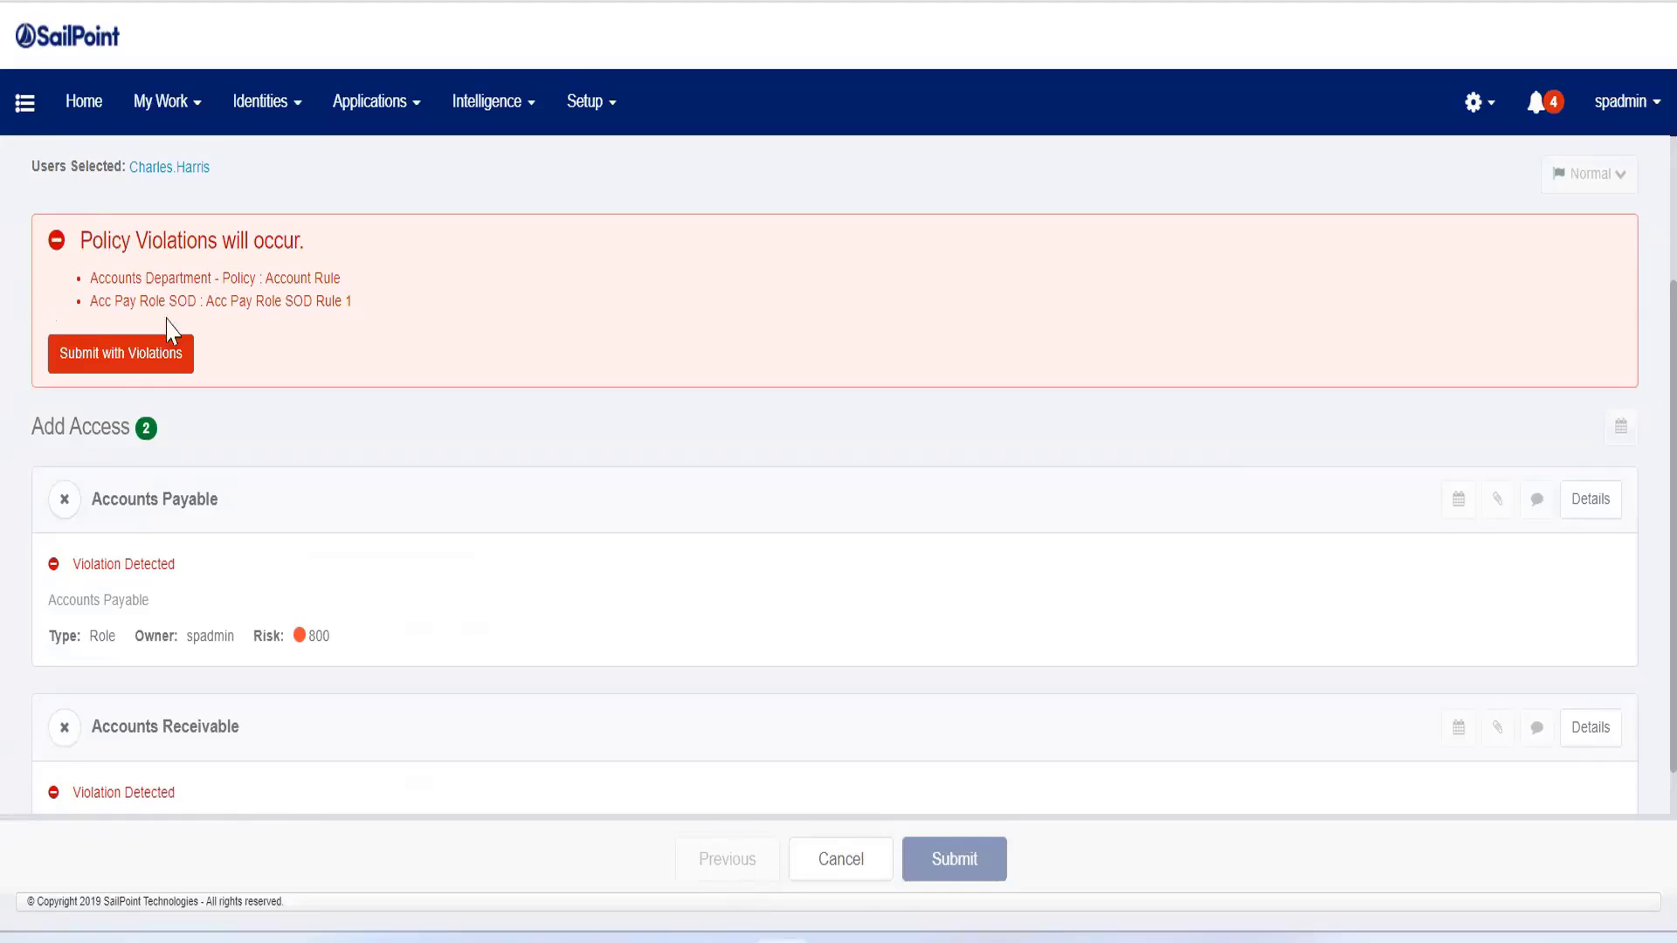
click(109, 359)
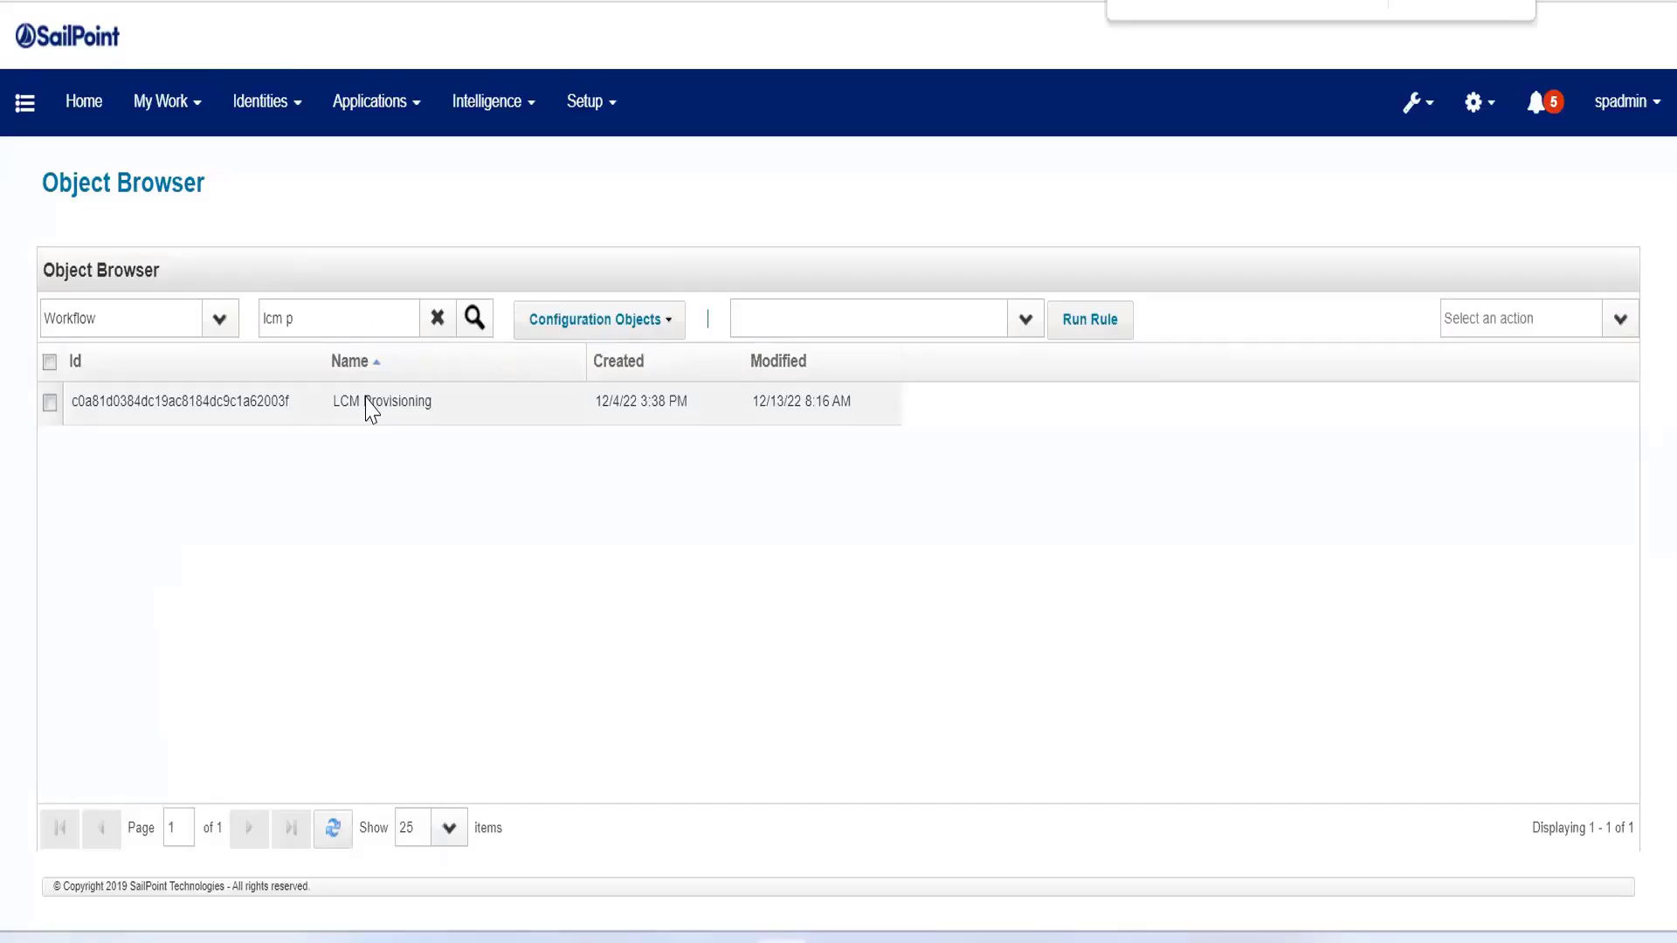
Step: Switch to the Object Browser, view the optimisticProvisioning description in the LCM Provisioning workflow, and close the editor
click(367, 403)
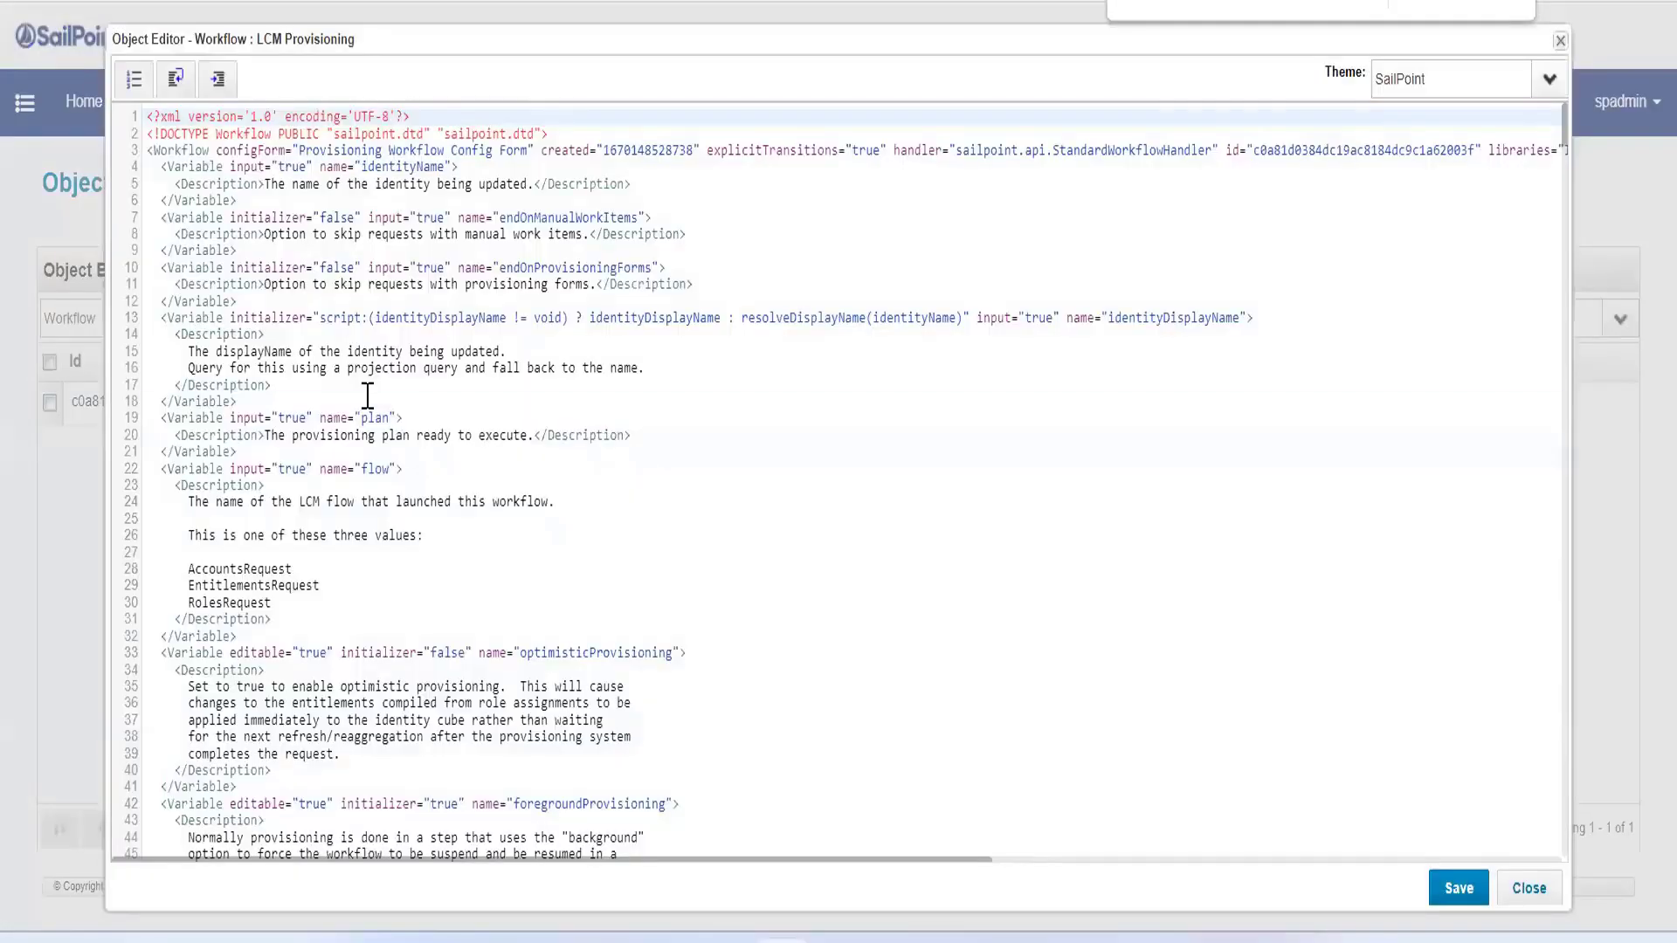
click(367, 396)
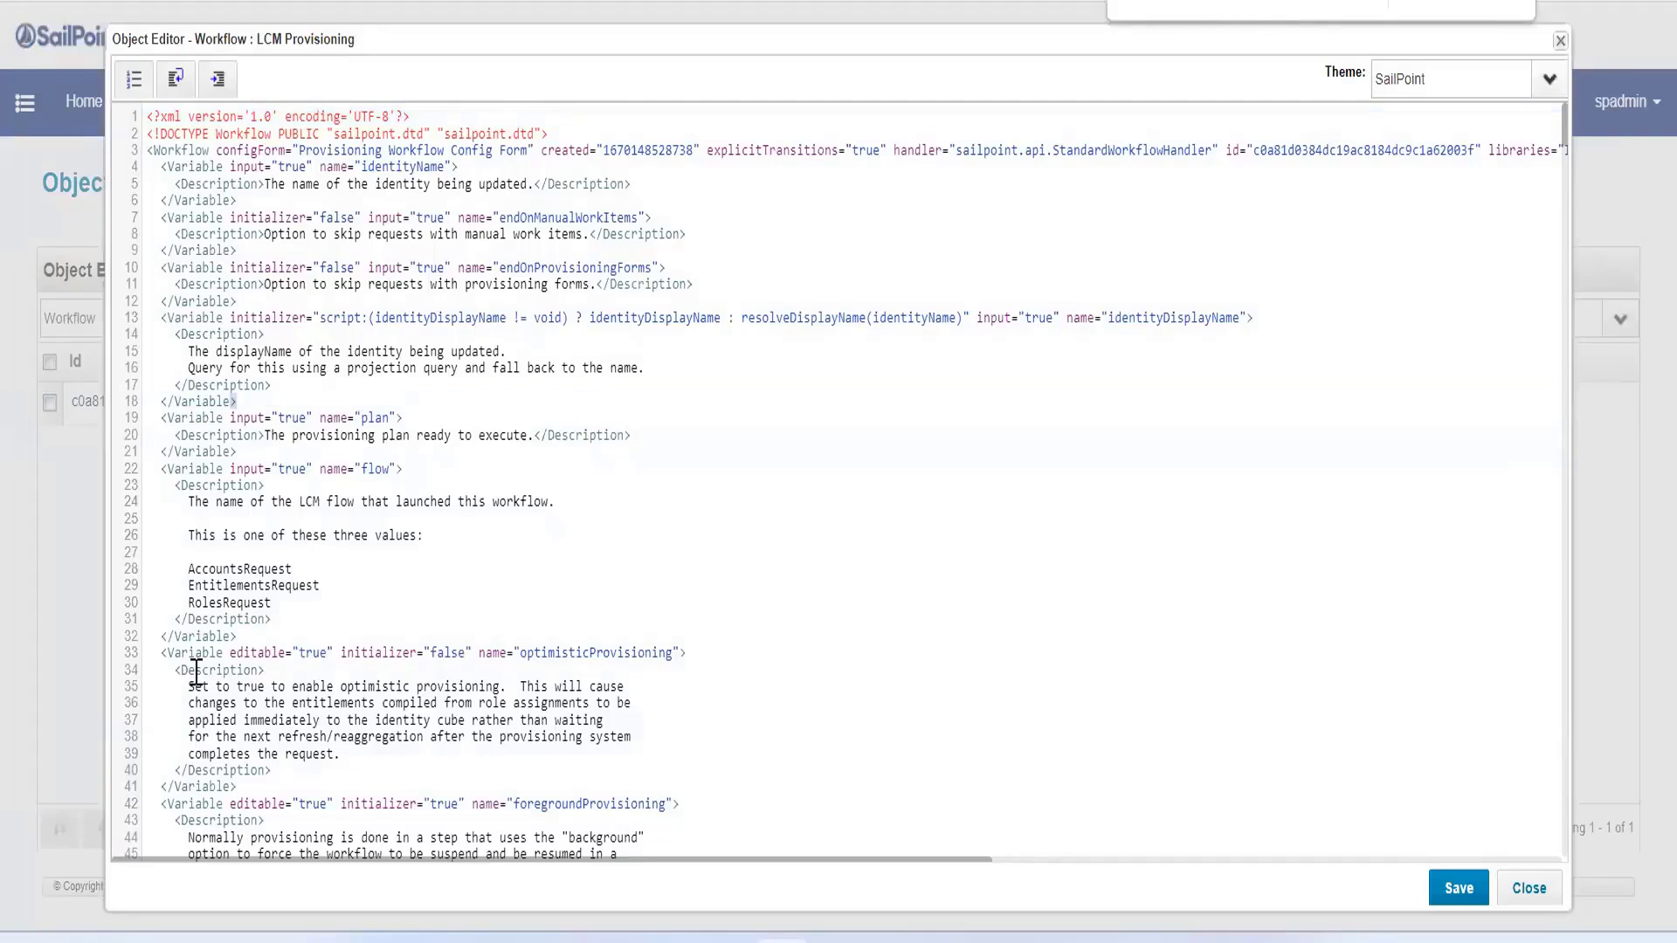
drag(197, 673, 374, 786)
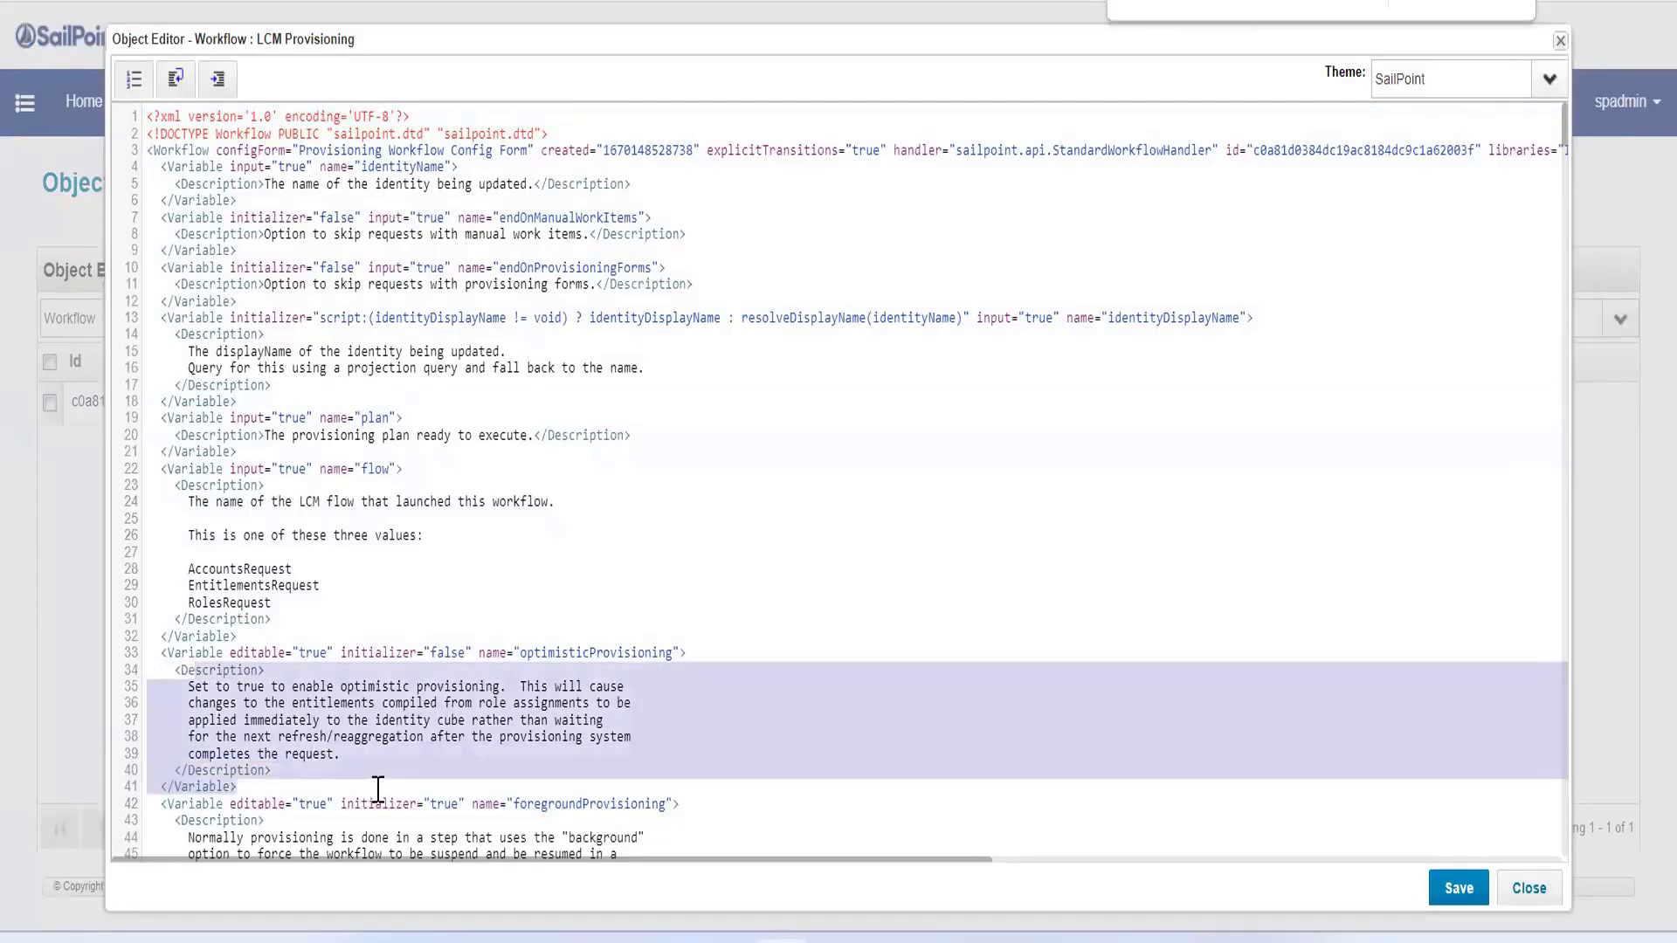
click(1531, 901)
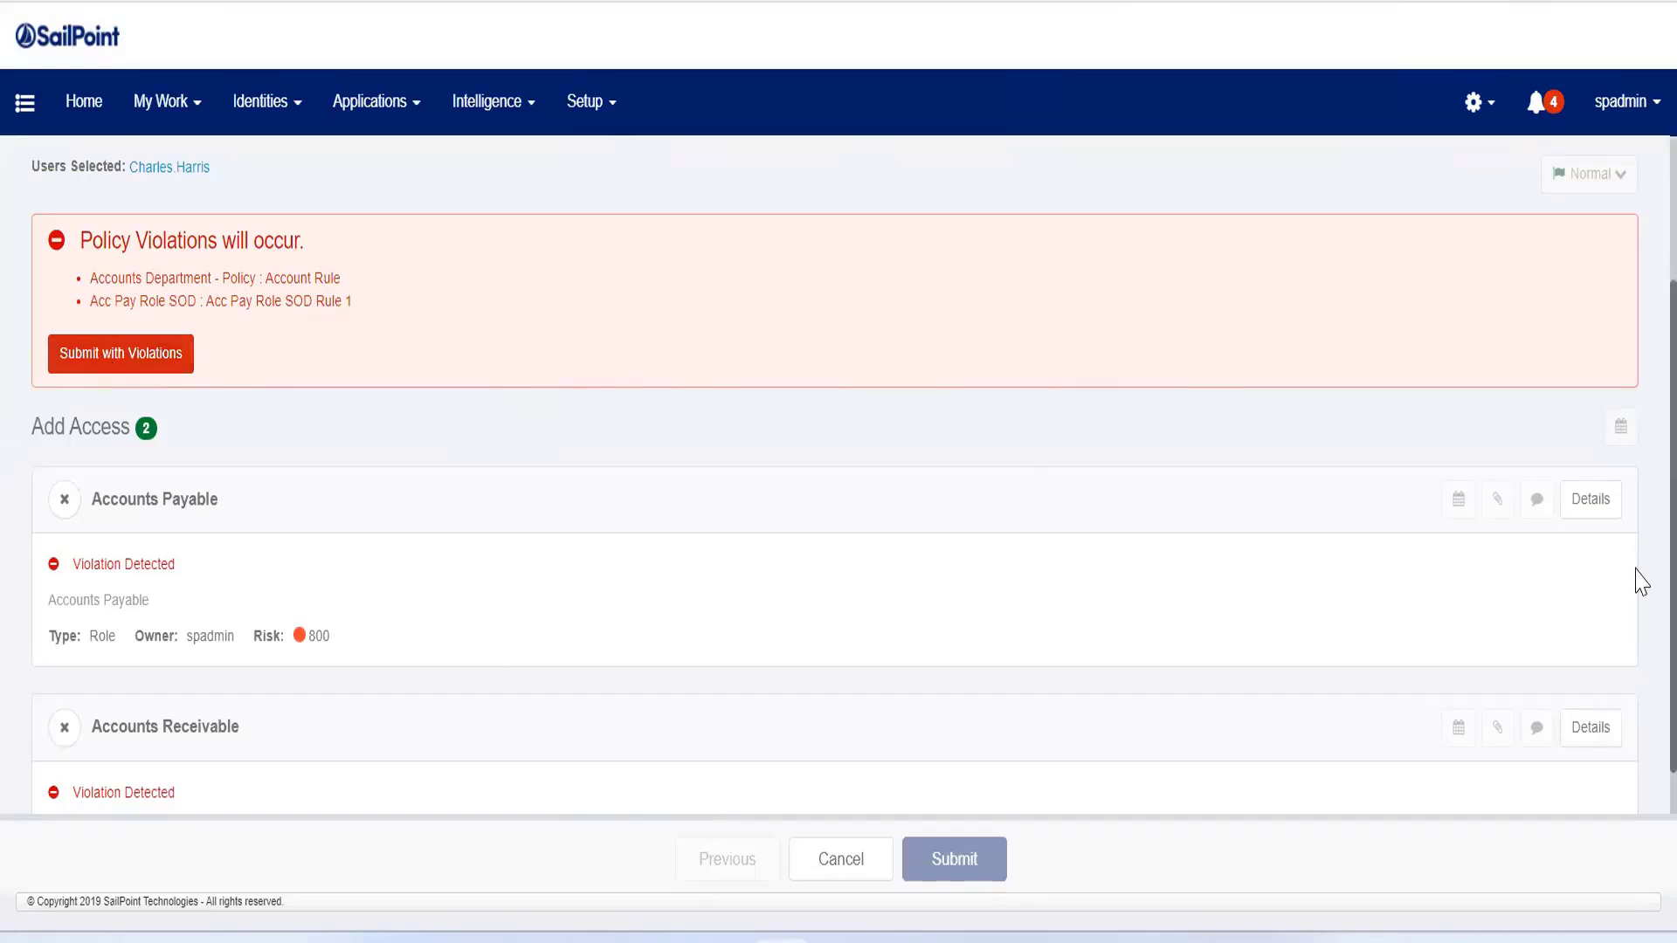
Step: Return to the access request and submit both roles with their policy violations
scroll(756, 615, down, 1)
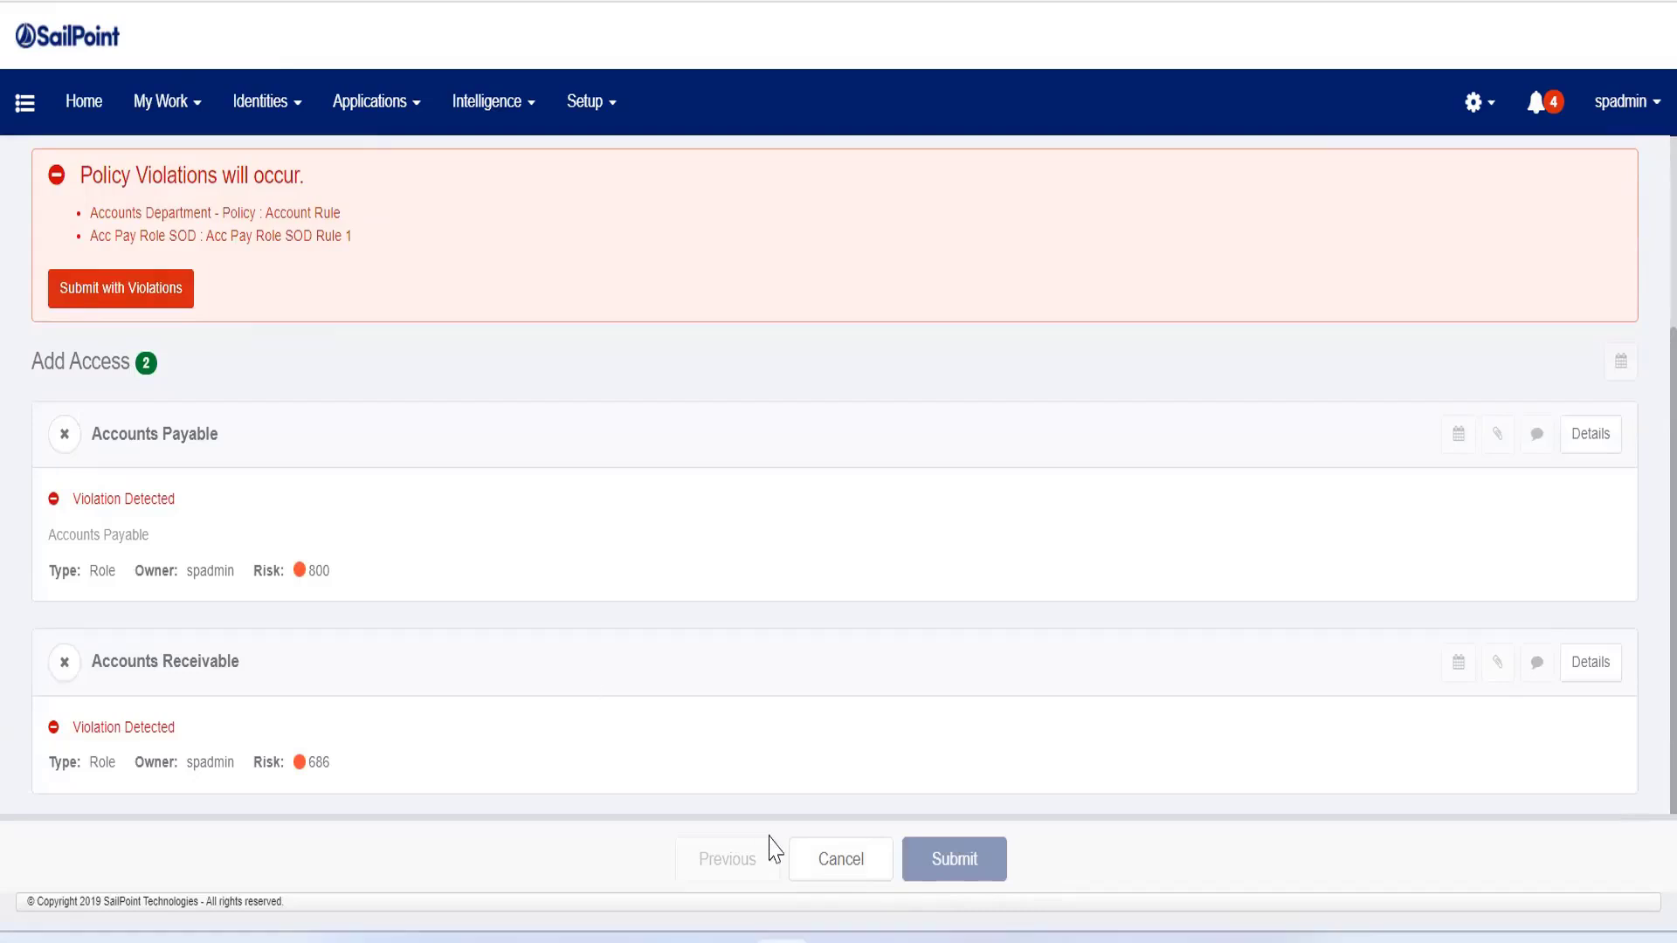
click(137, 307)
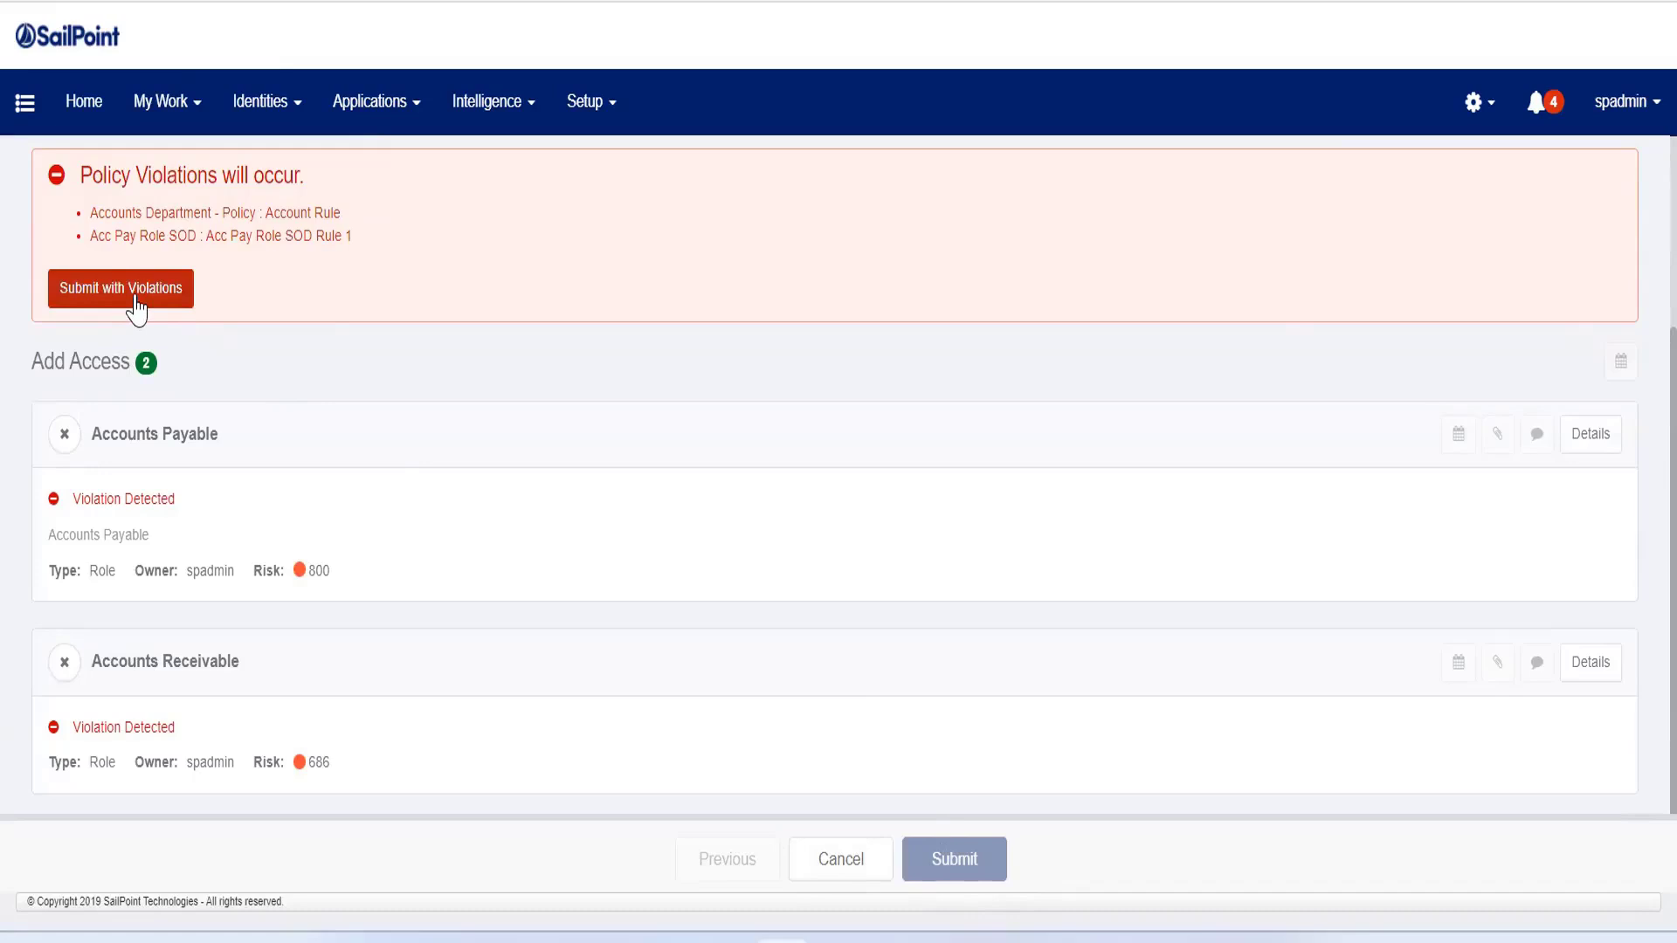
click(138, 308)
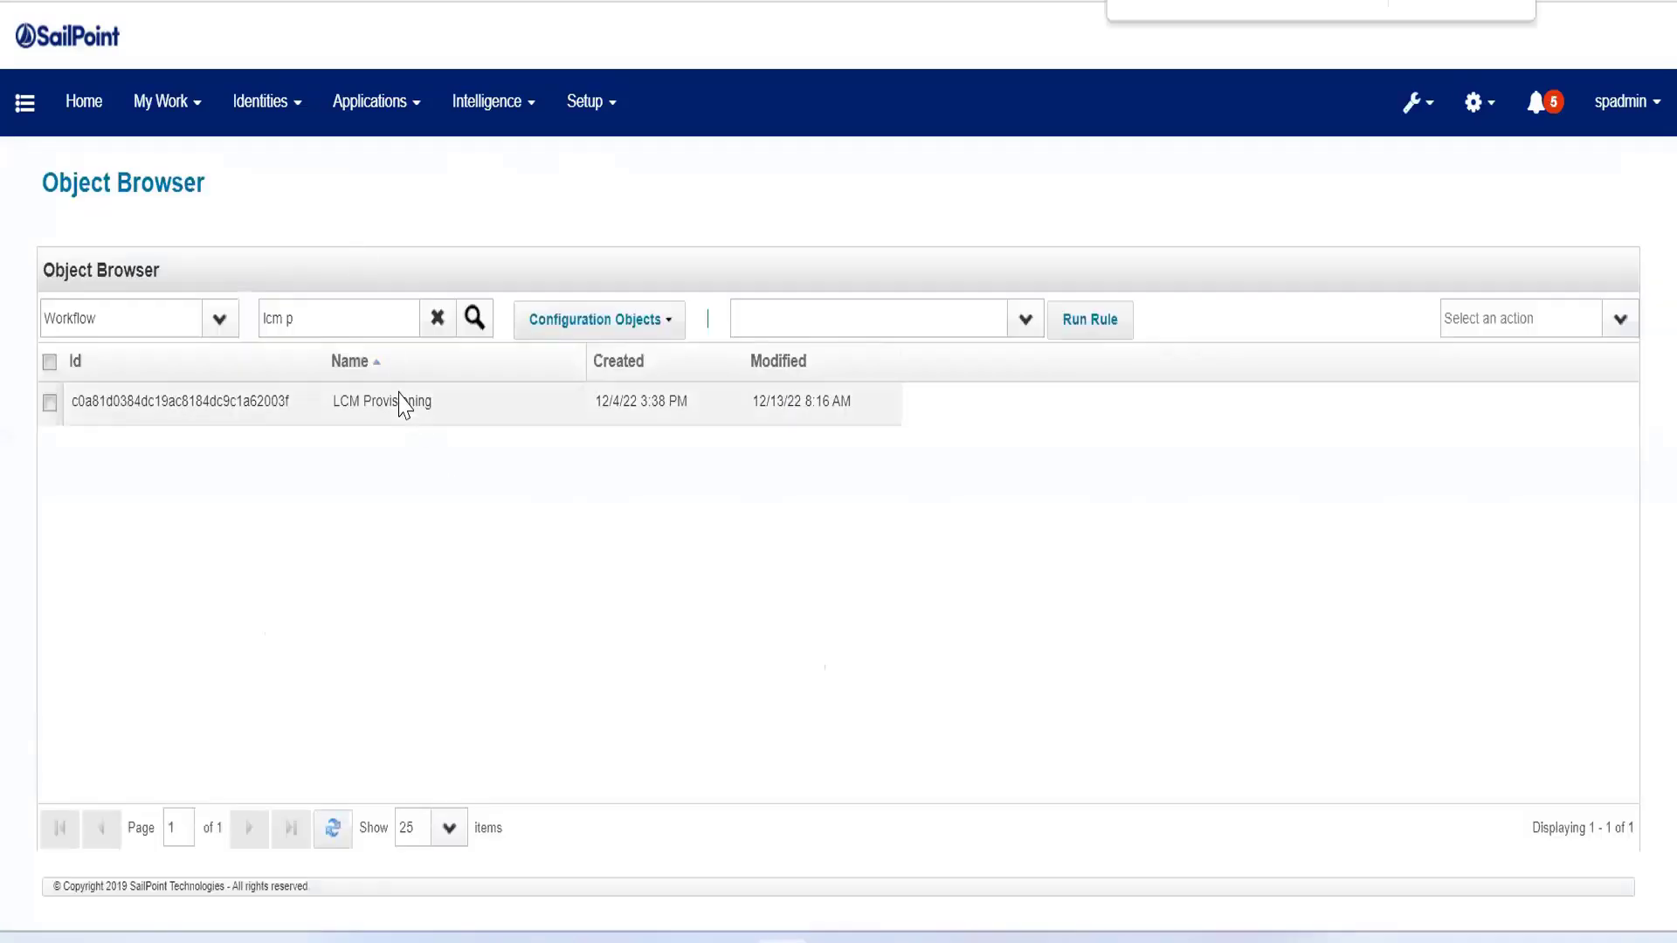
Step: Open the LCM Provisioning workflow, find the policySc matches, and examine the policyScheme and violation-related variable descriptions
click(402, 404)
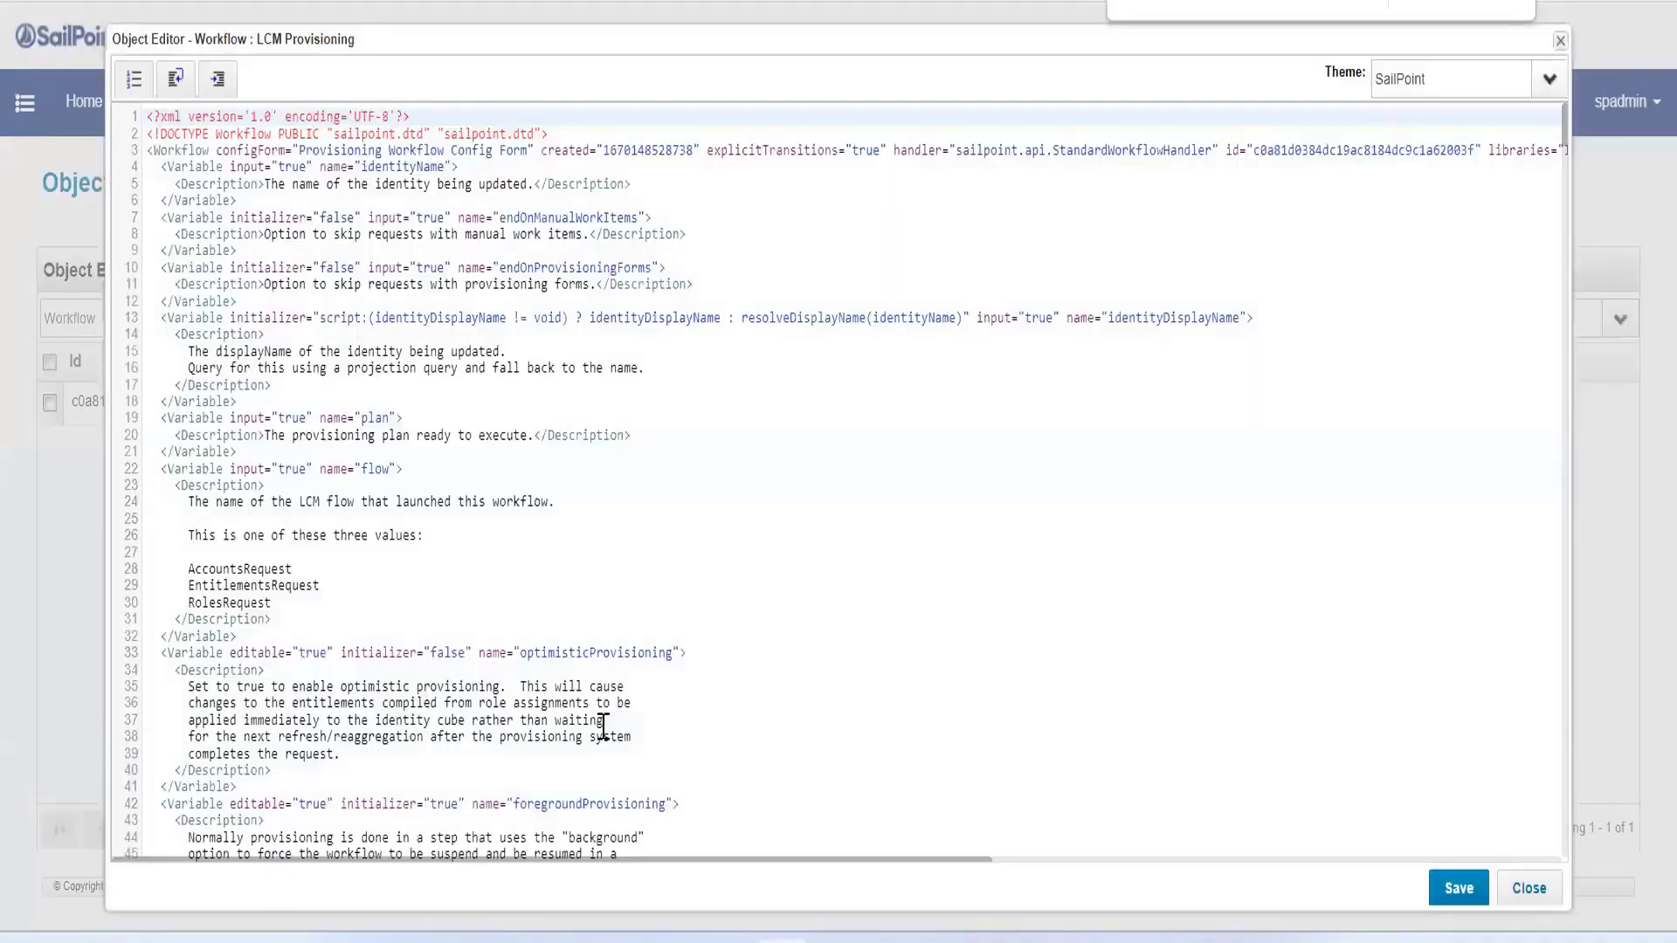
click(497, 657)
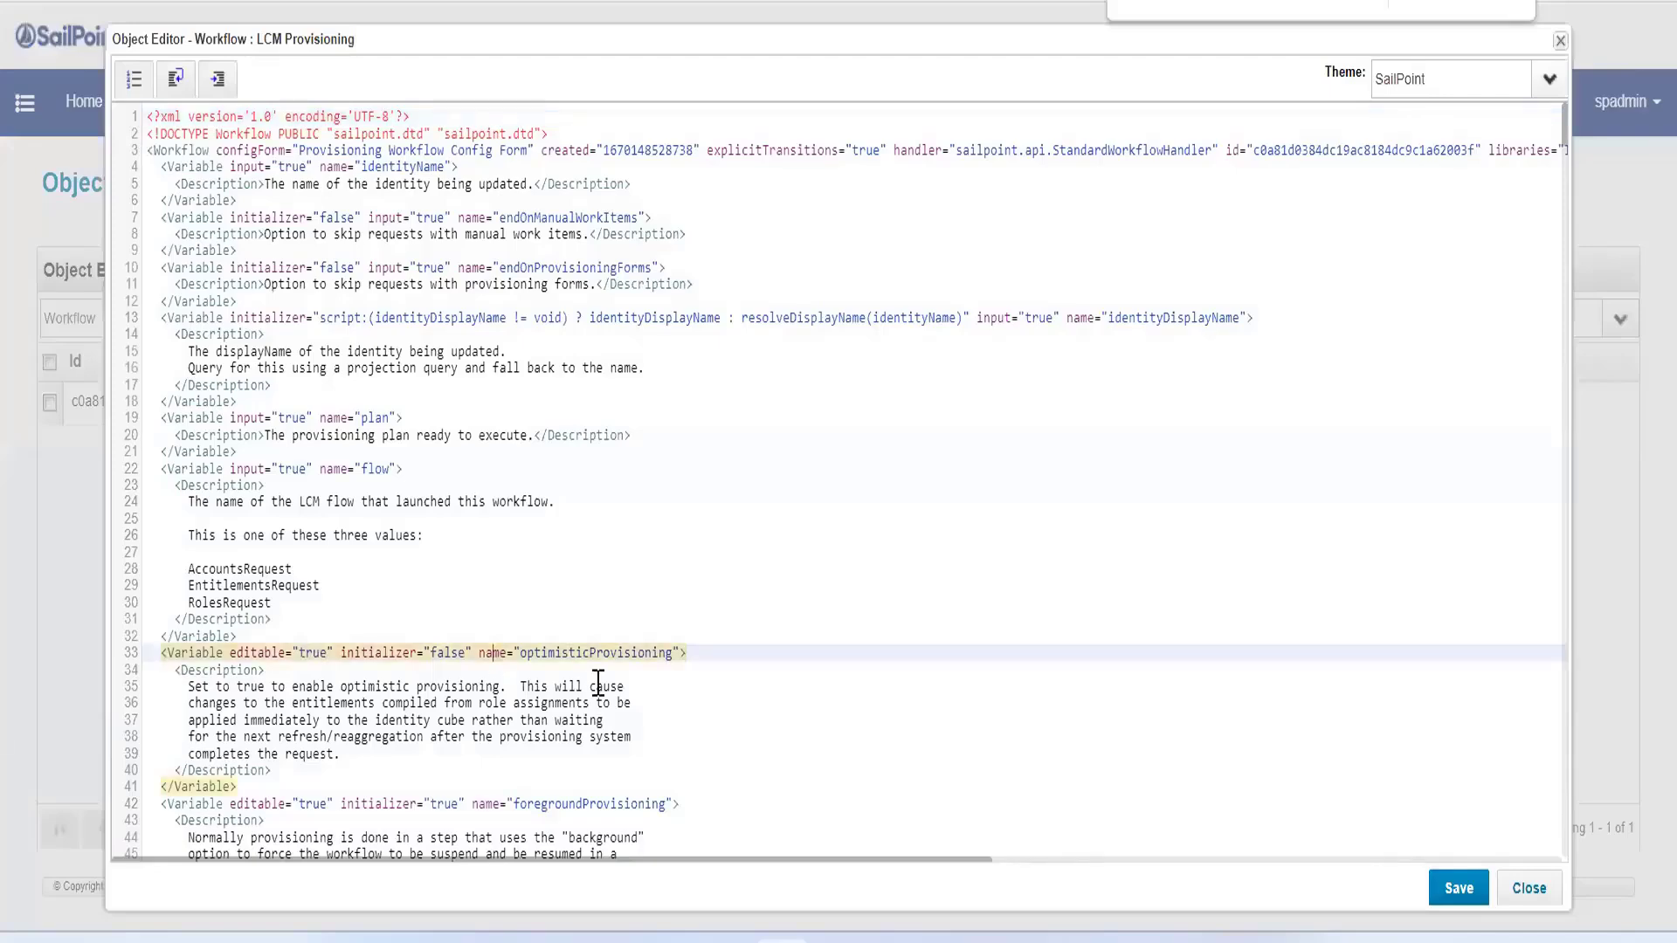
scroll(600, 684, down, 8)
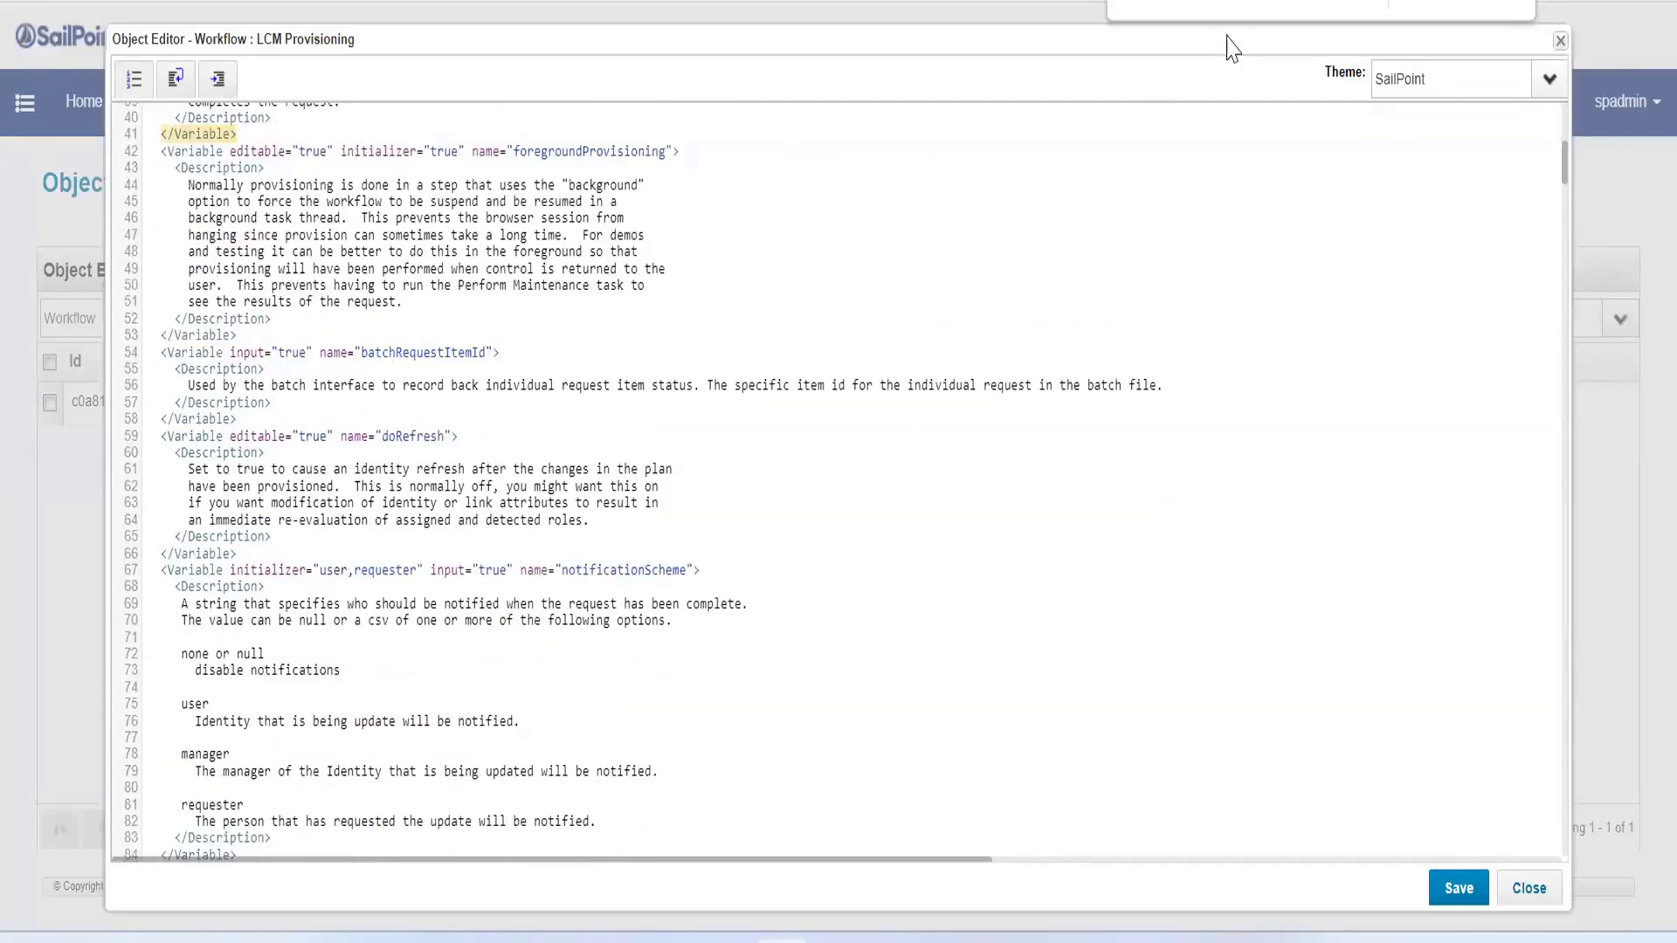
key(Return)
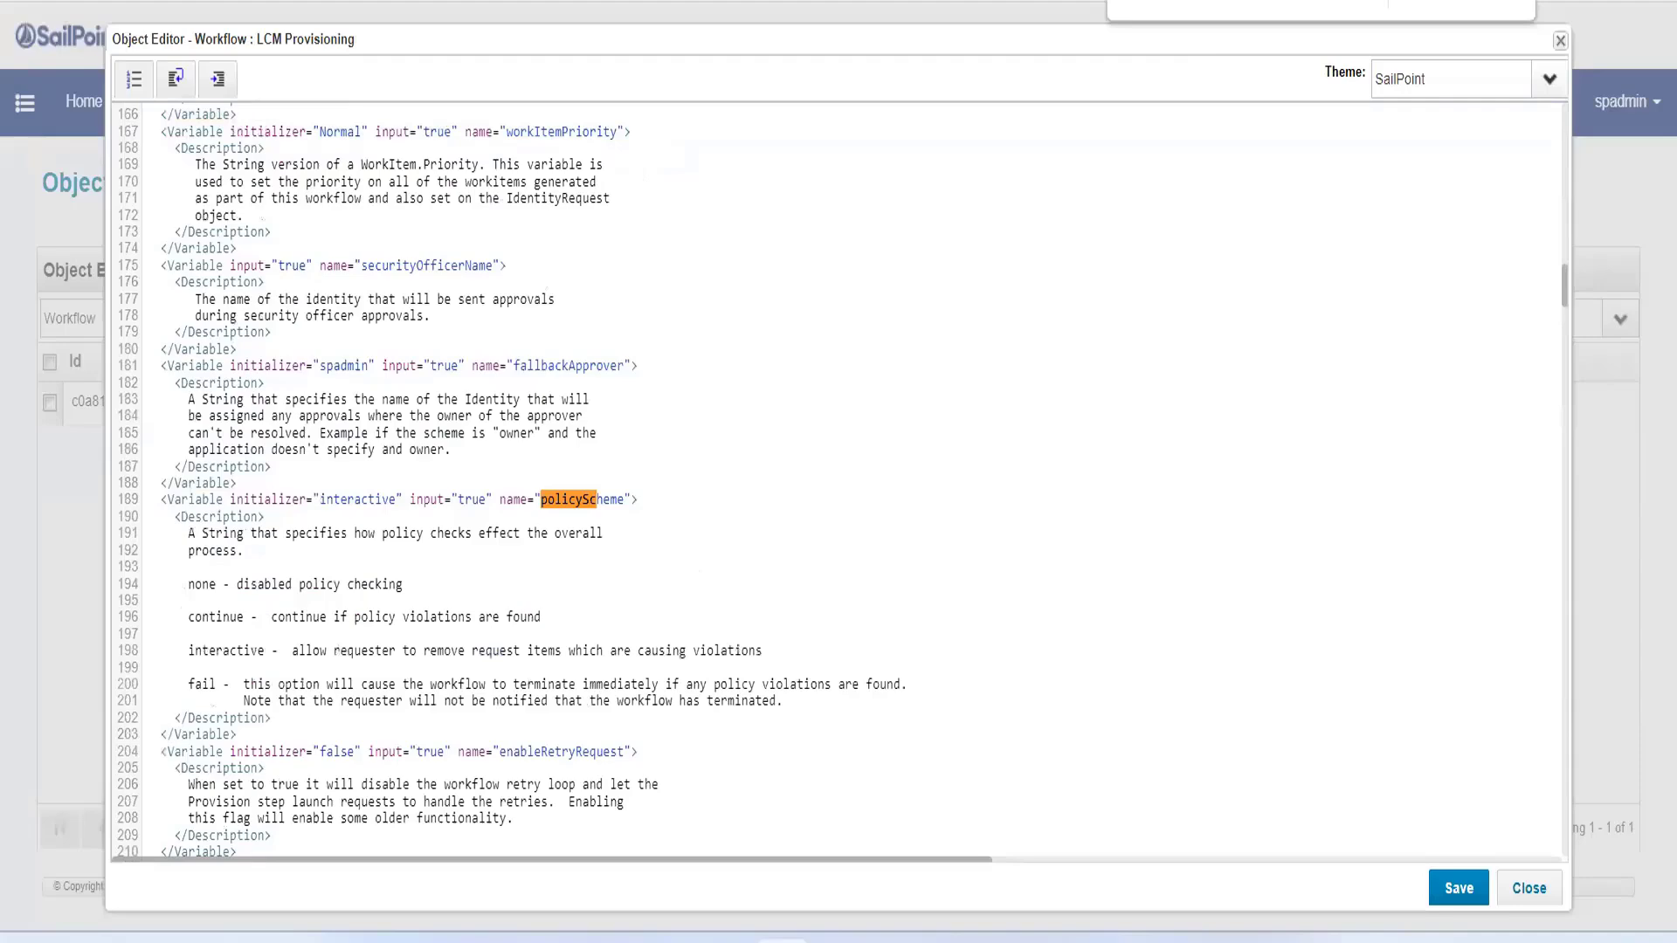
scroll(415, 668, down, 3)
scroll(494, 635, down, 3)
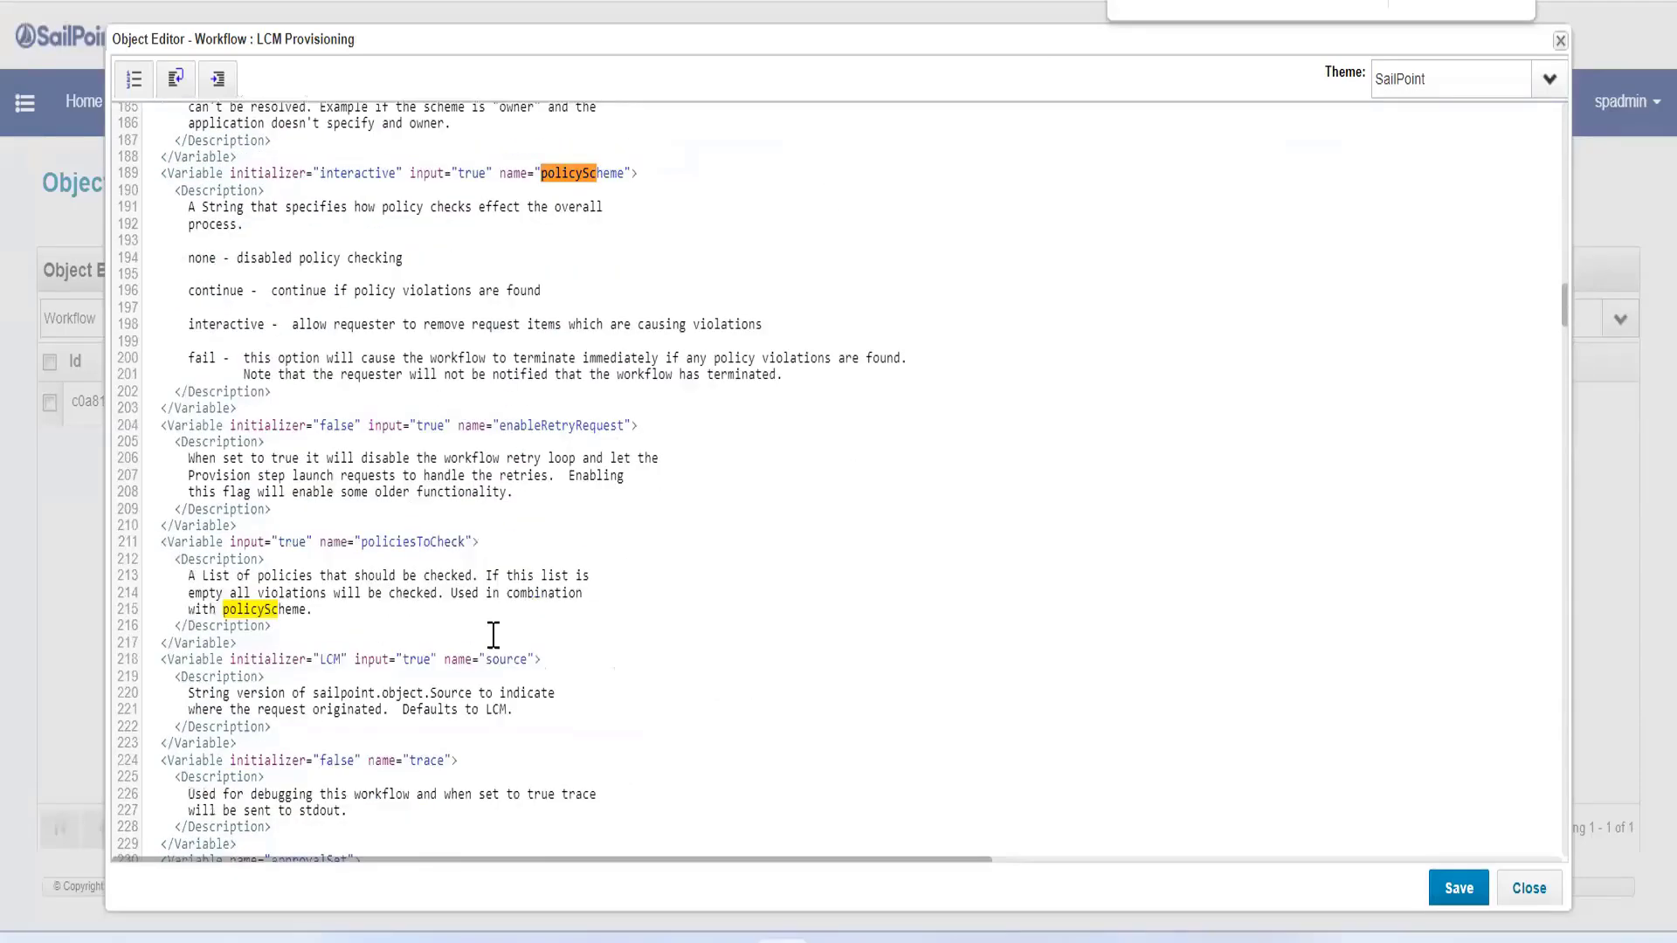
scroll(494, 635, down, 6)
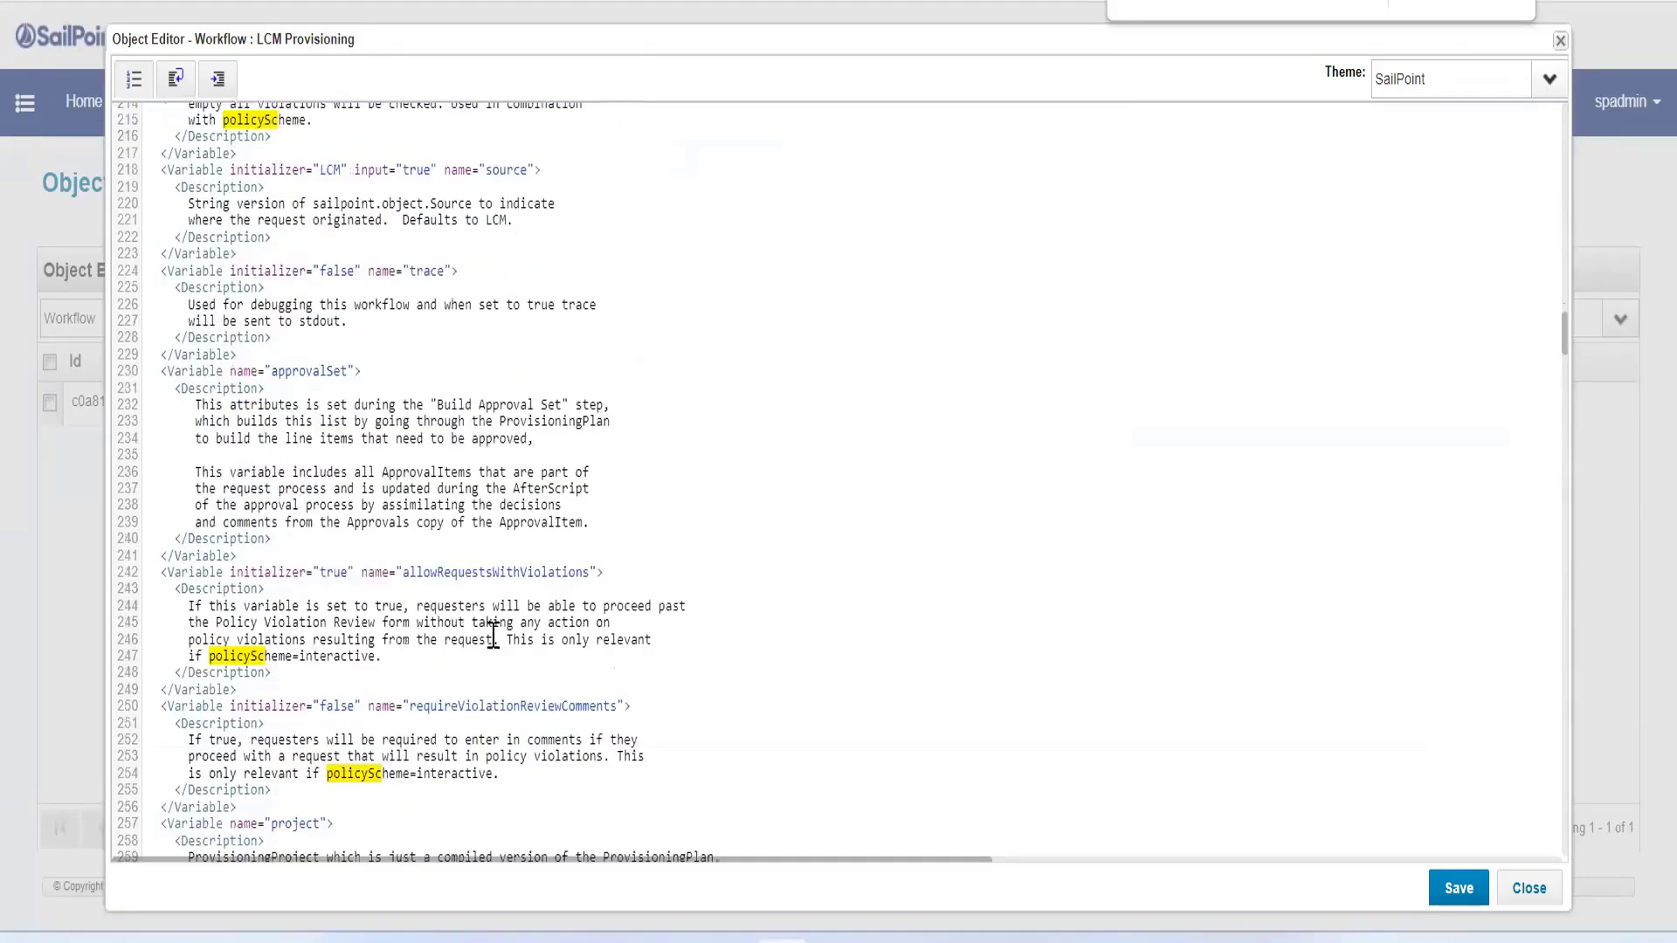
scroll(471, 646, down, 3)
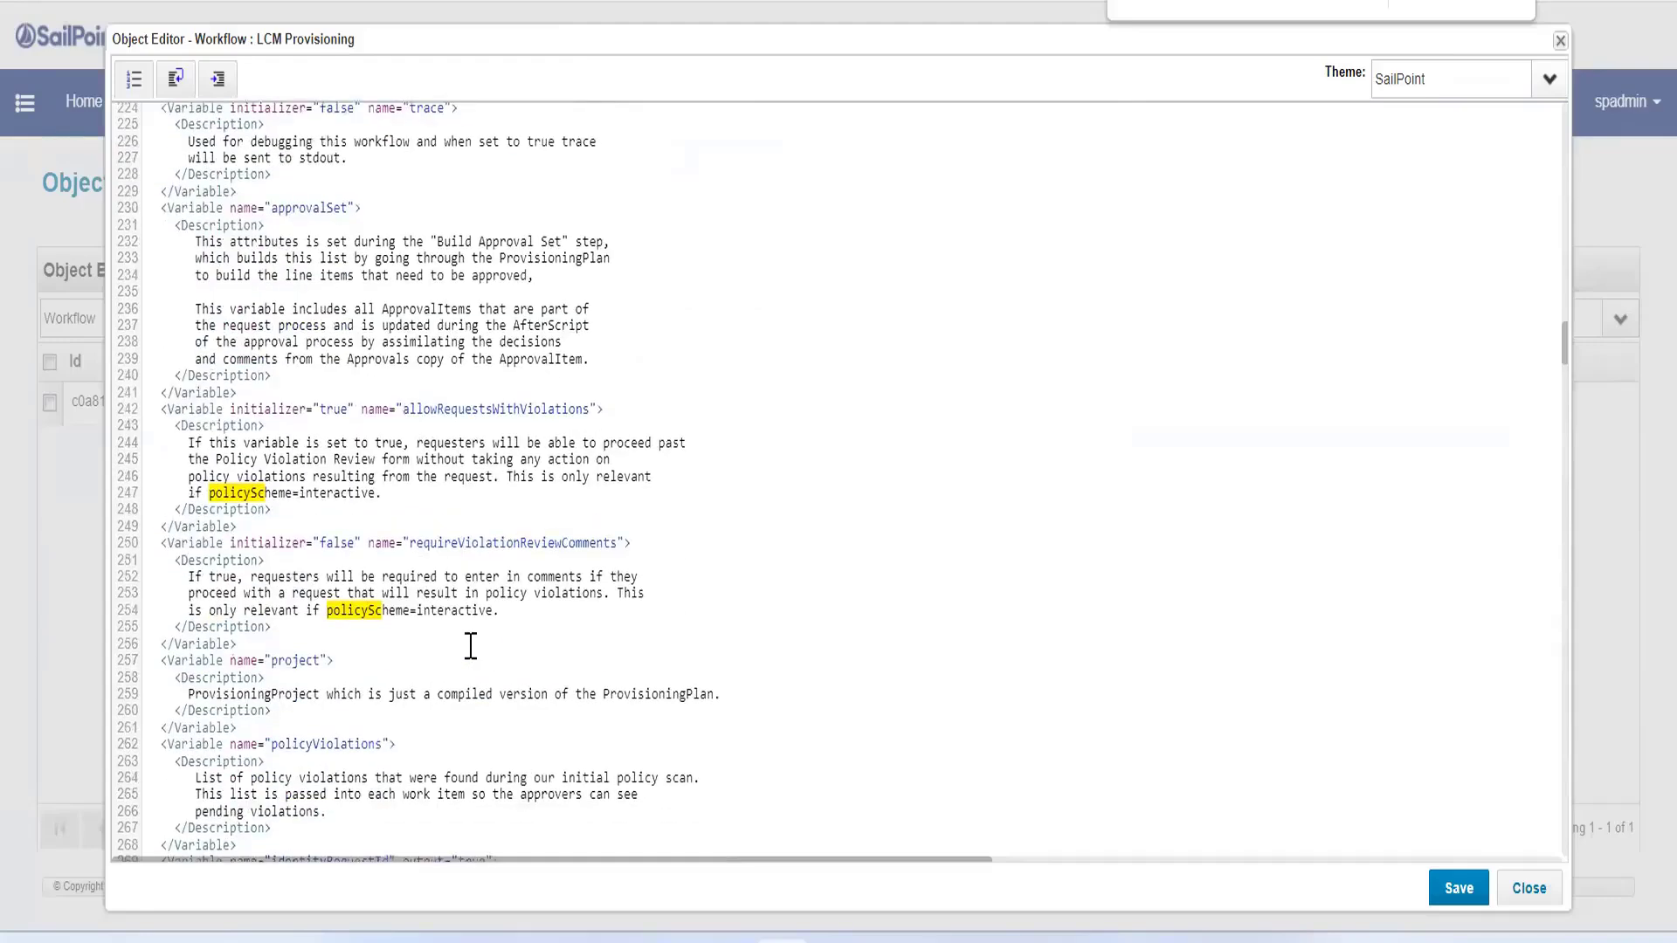
Step: Set the requireViolationReviewComments initializer to true and save the LCM Provisioning workflow
click(479, 546)
double_click(505, 546)
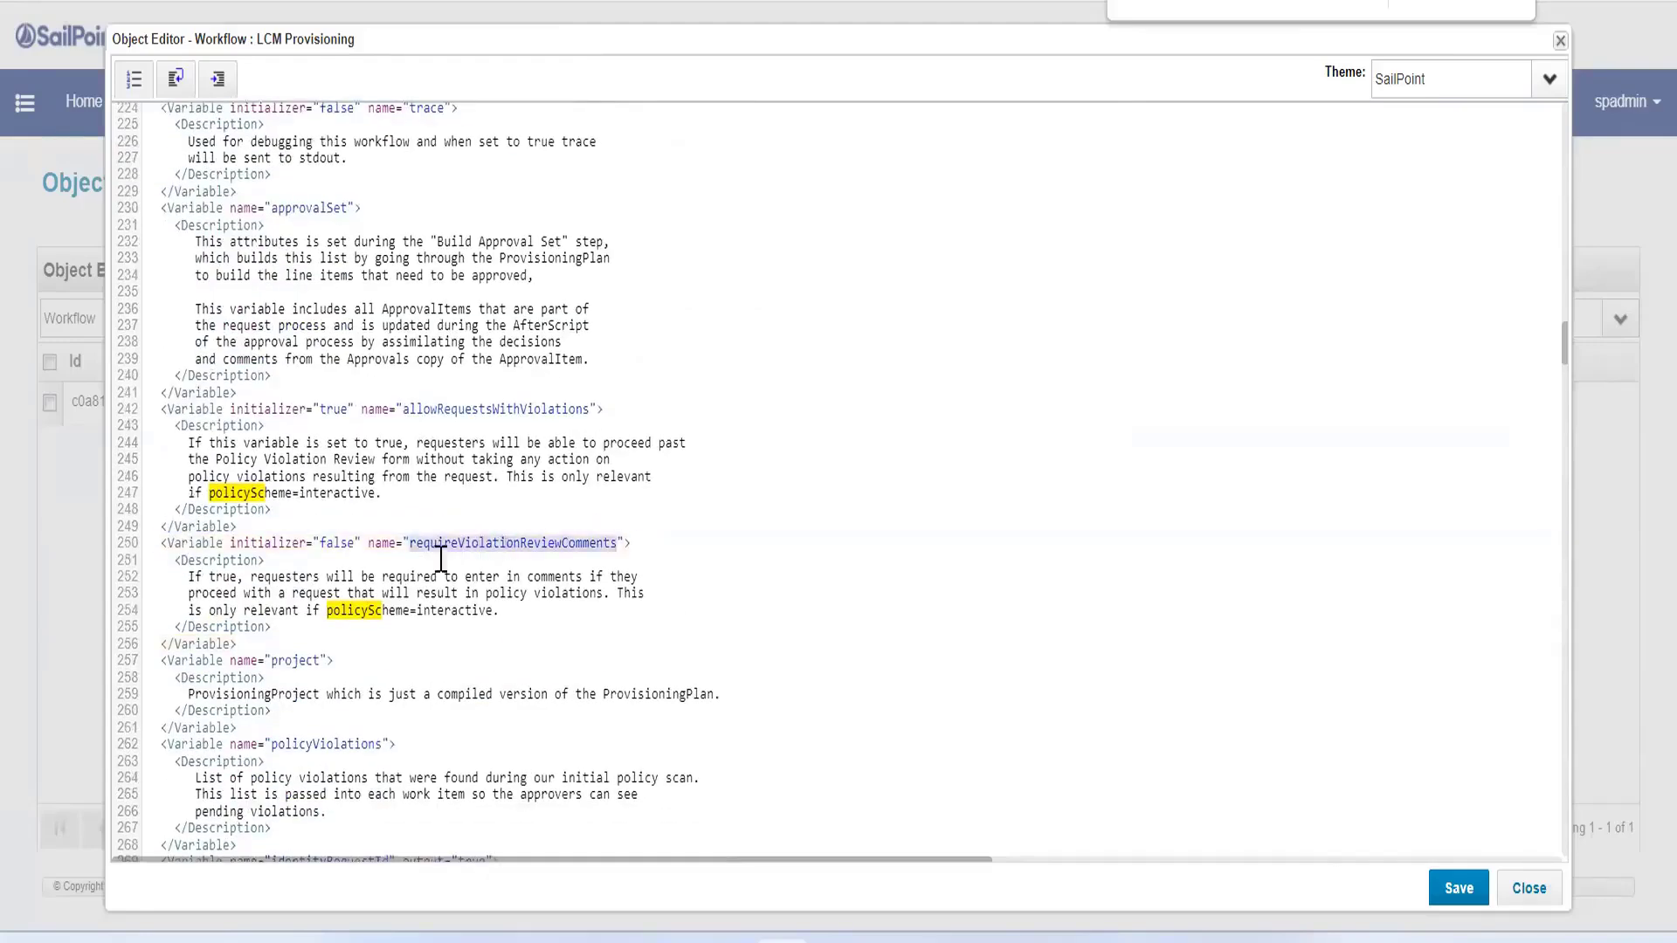
double_click(337, 544)
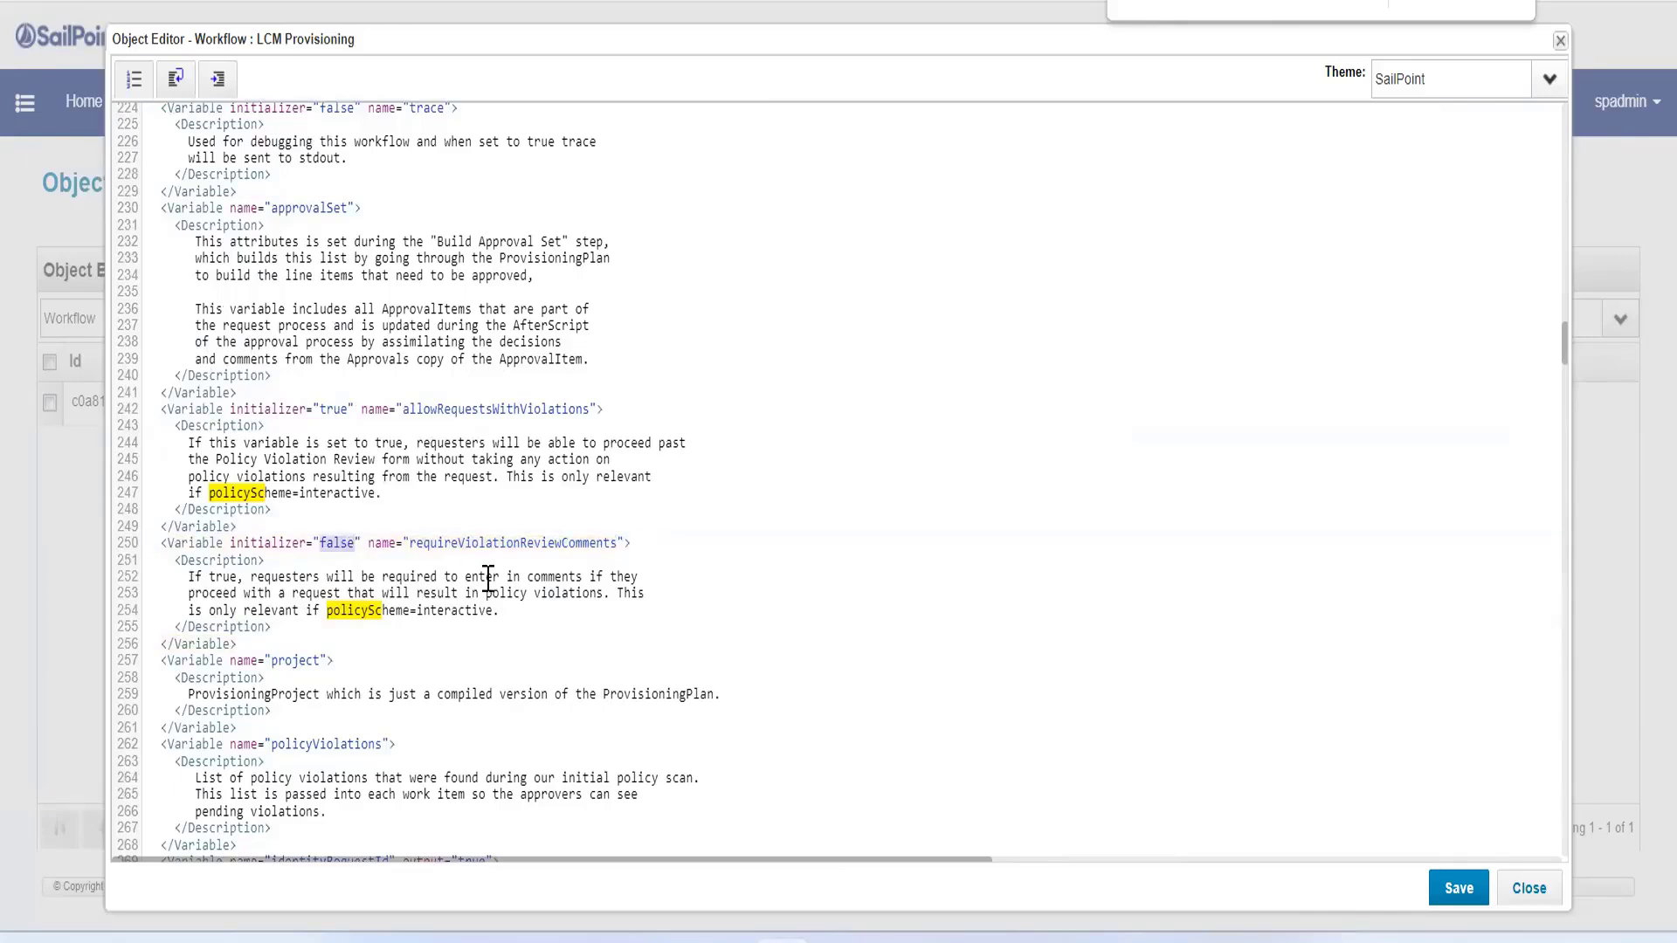
text(tru)
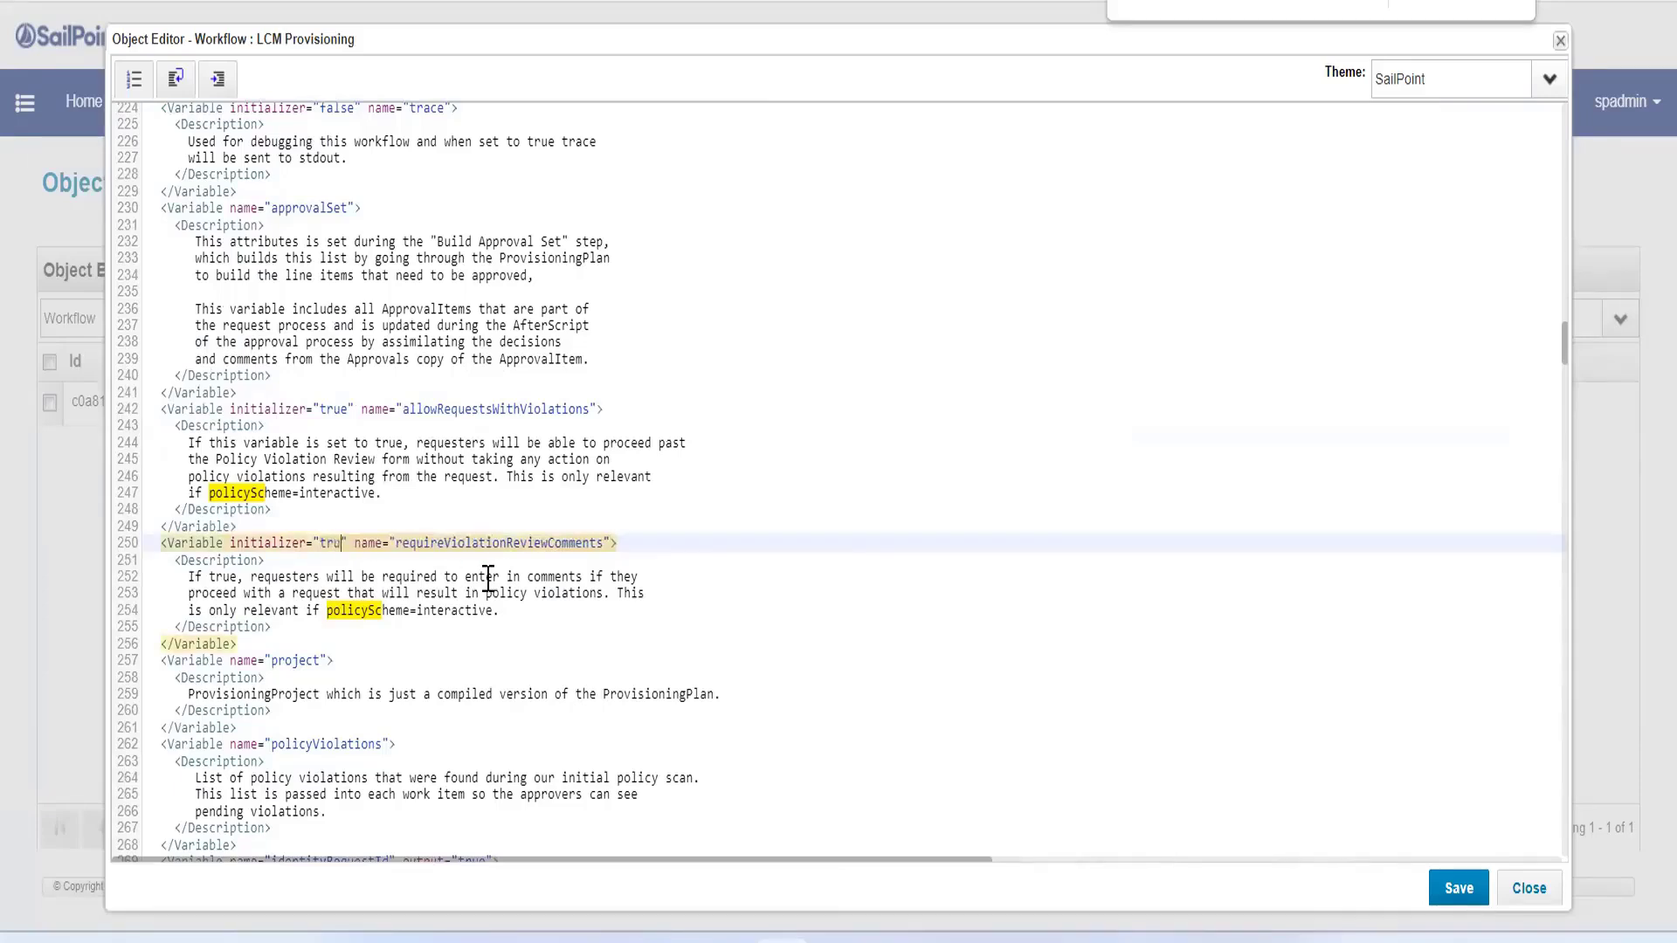
text(e)
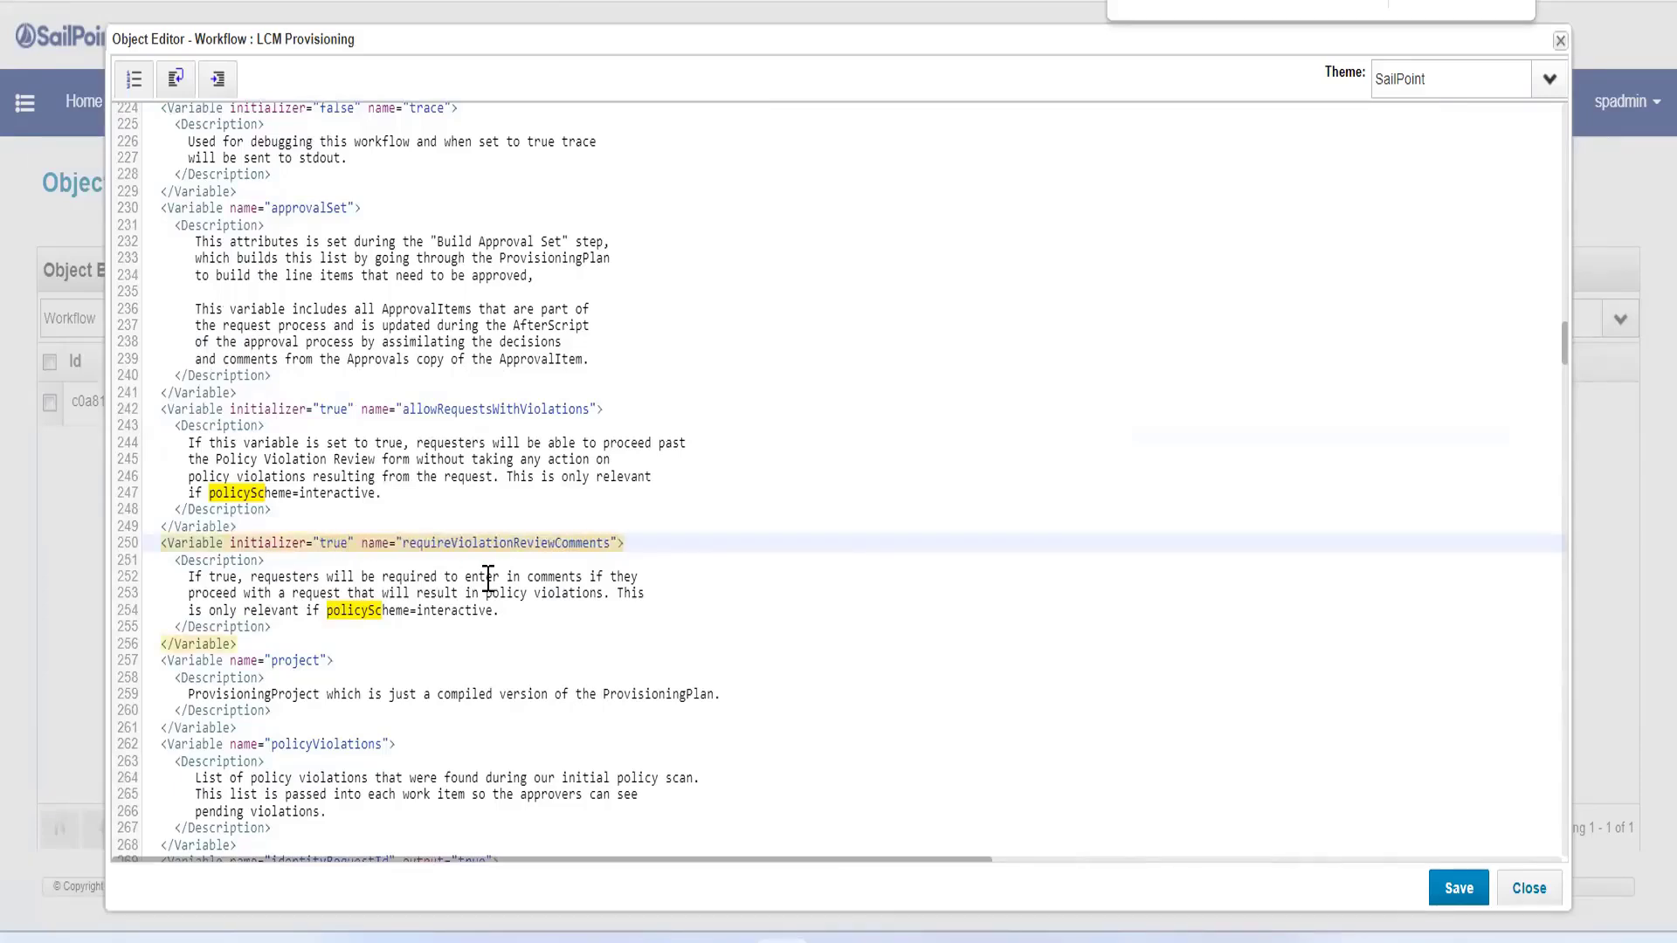
click(1437, 893)
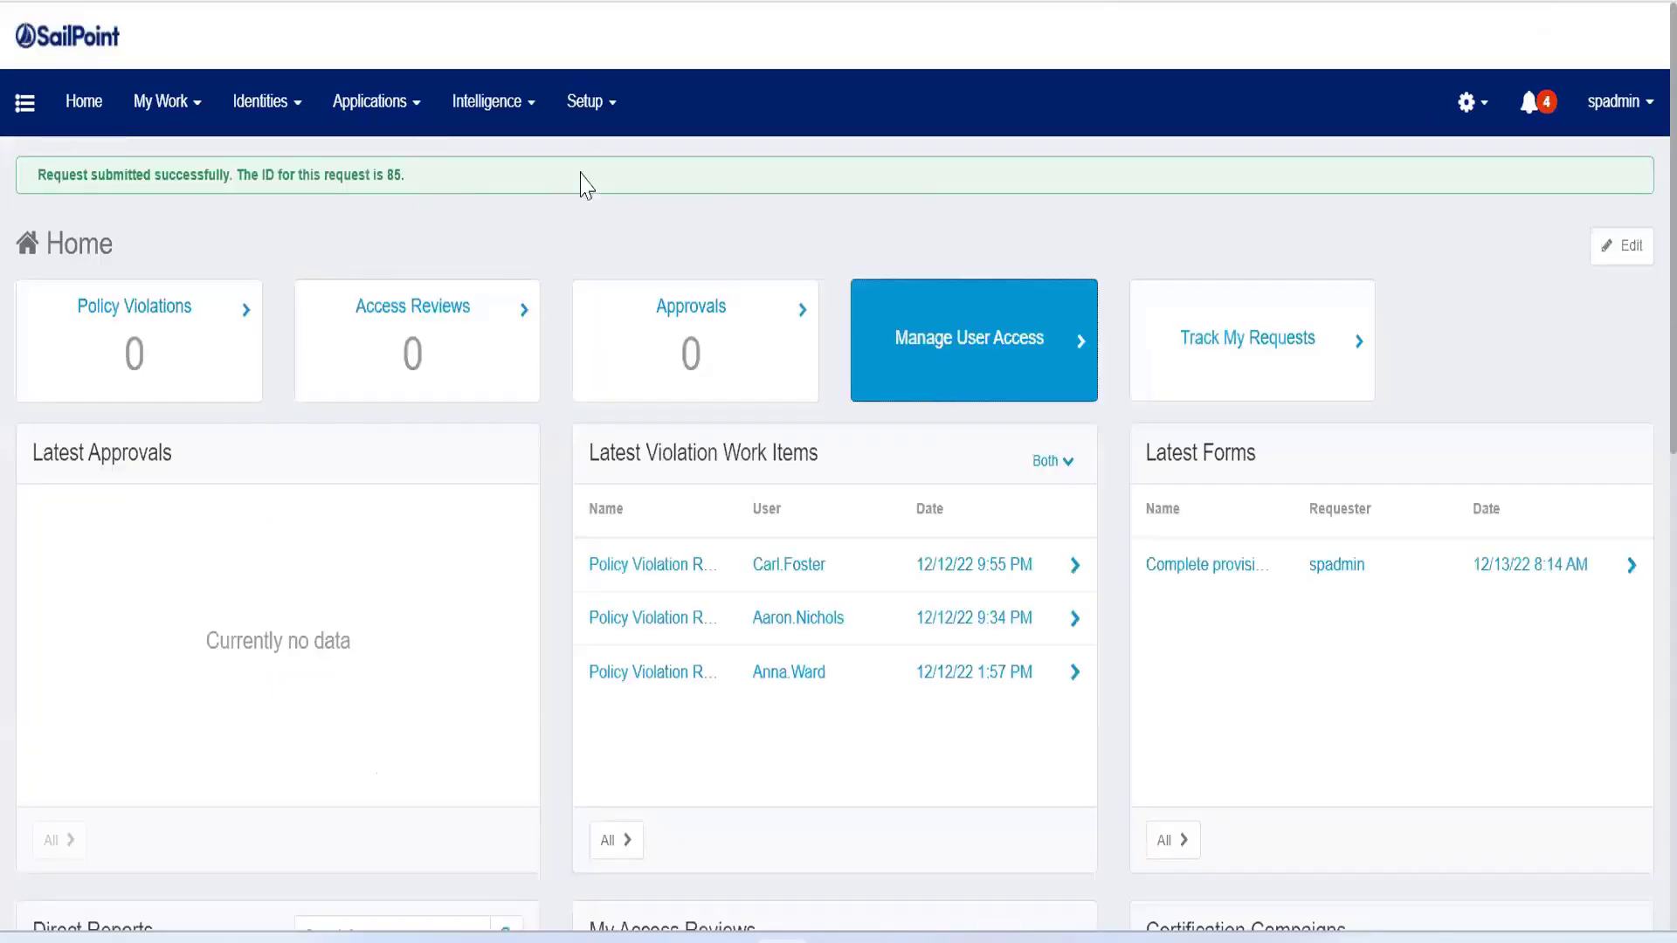
Step: Start a new Manage User Access request, select the second user on the third page, and proceed to access selection
click(584, 121)
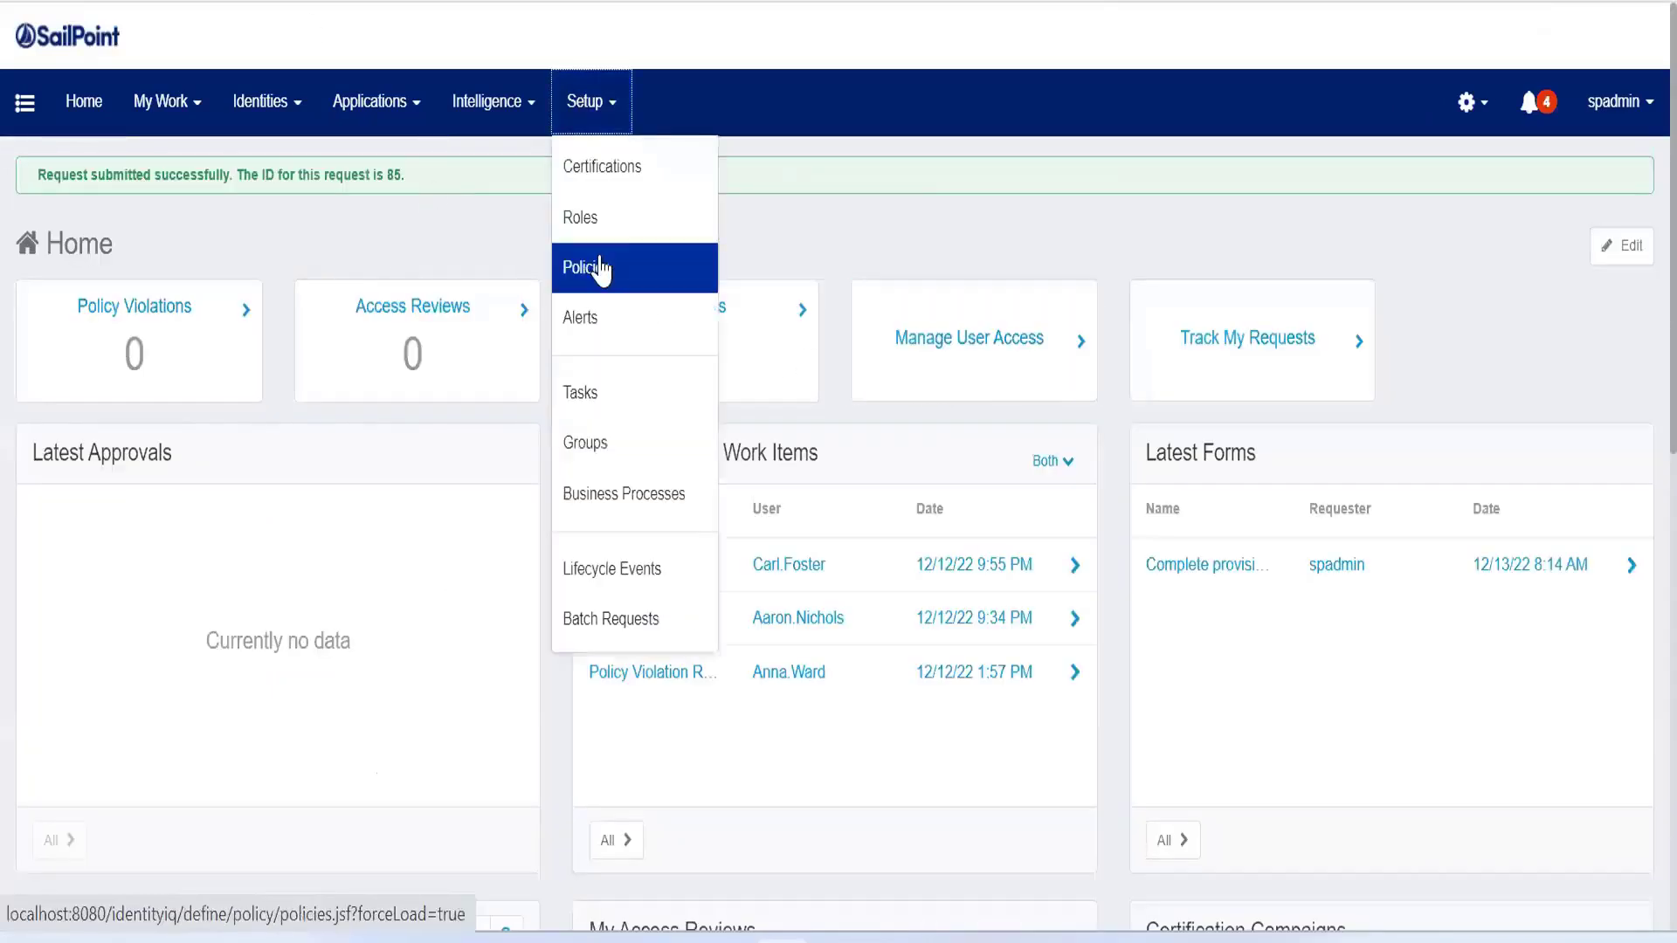
click(989, 350)
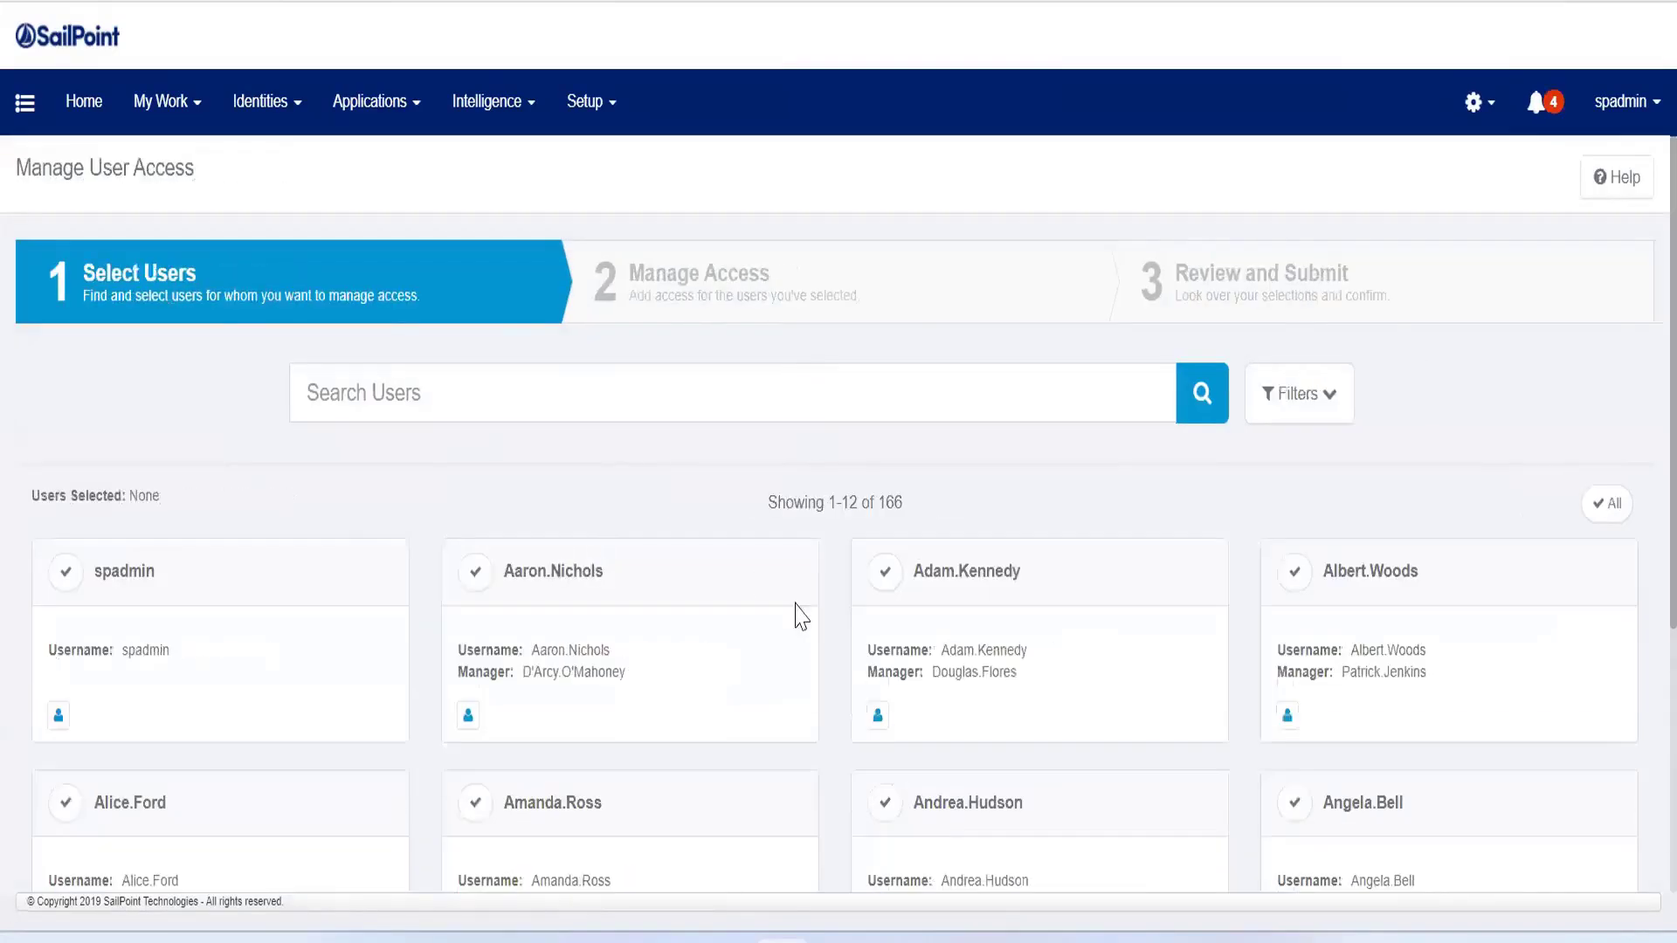
scroll(763, 583, down, 5)
click(1392, 852)
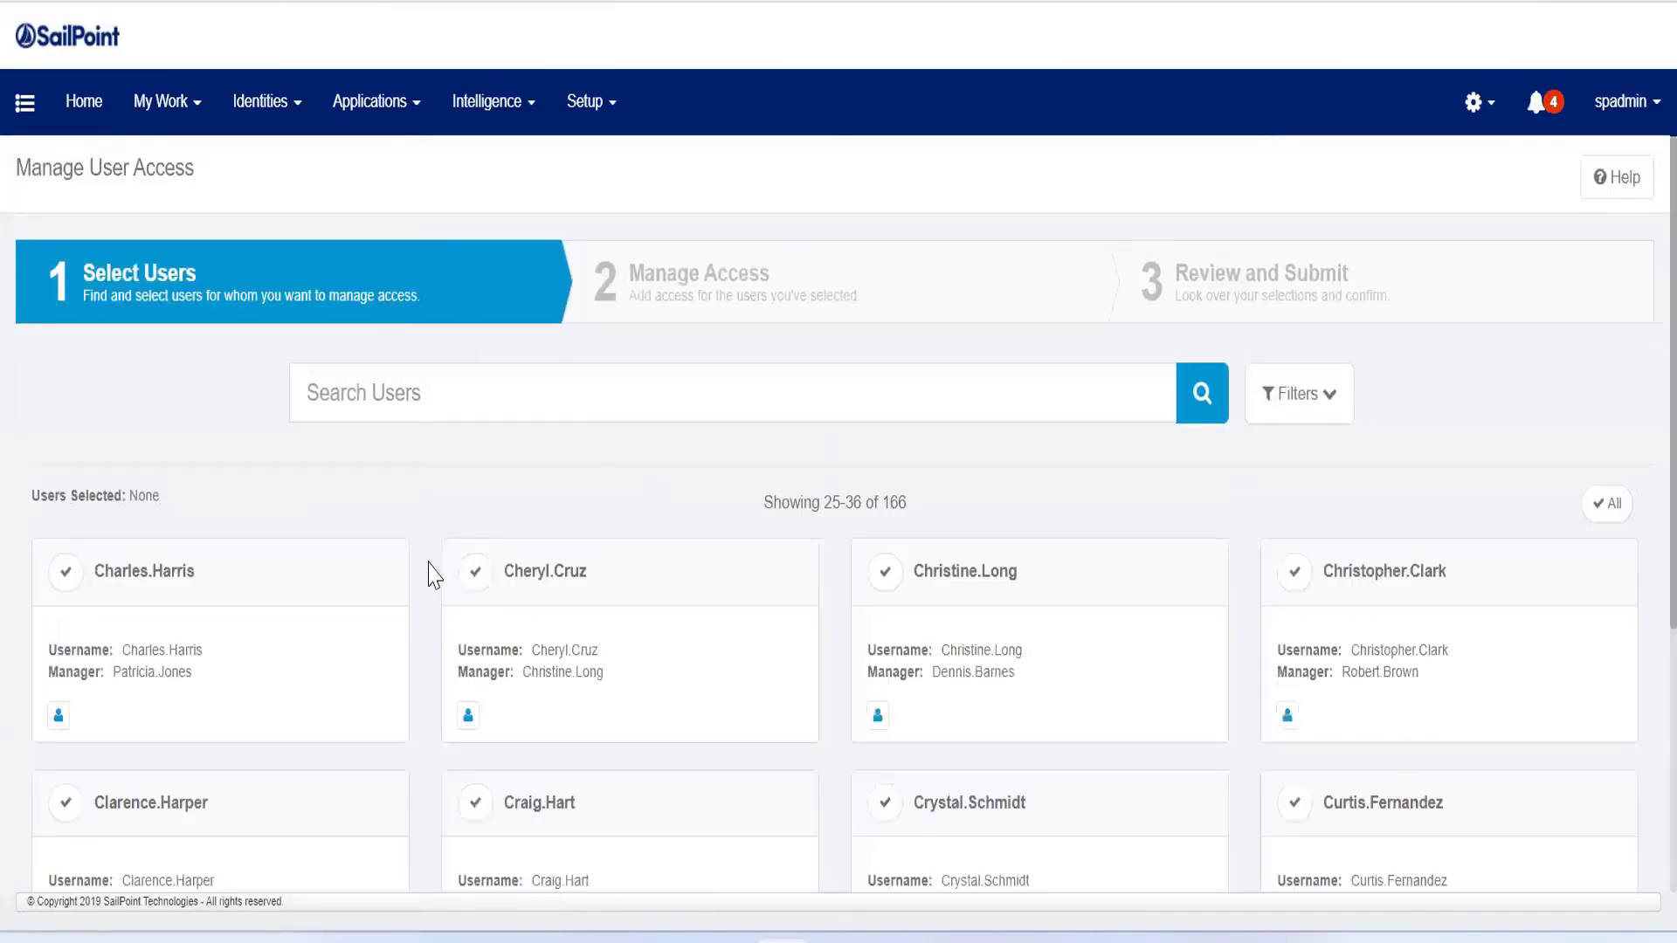
click(475, 571)
click(872, 861)
Step: Search the available access for "acc" and select the Accounts Payable and Accounts Receivable roles for the chosen user
click(617, 479)
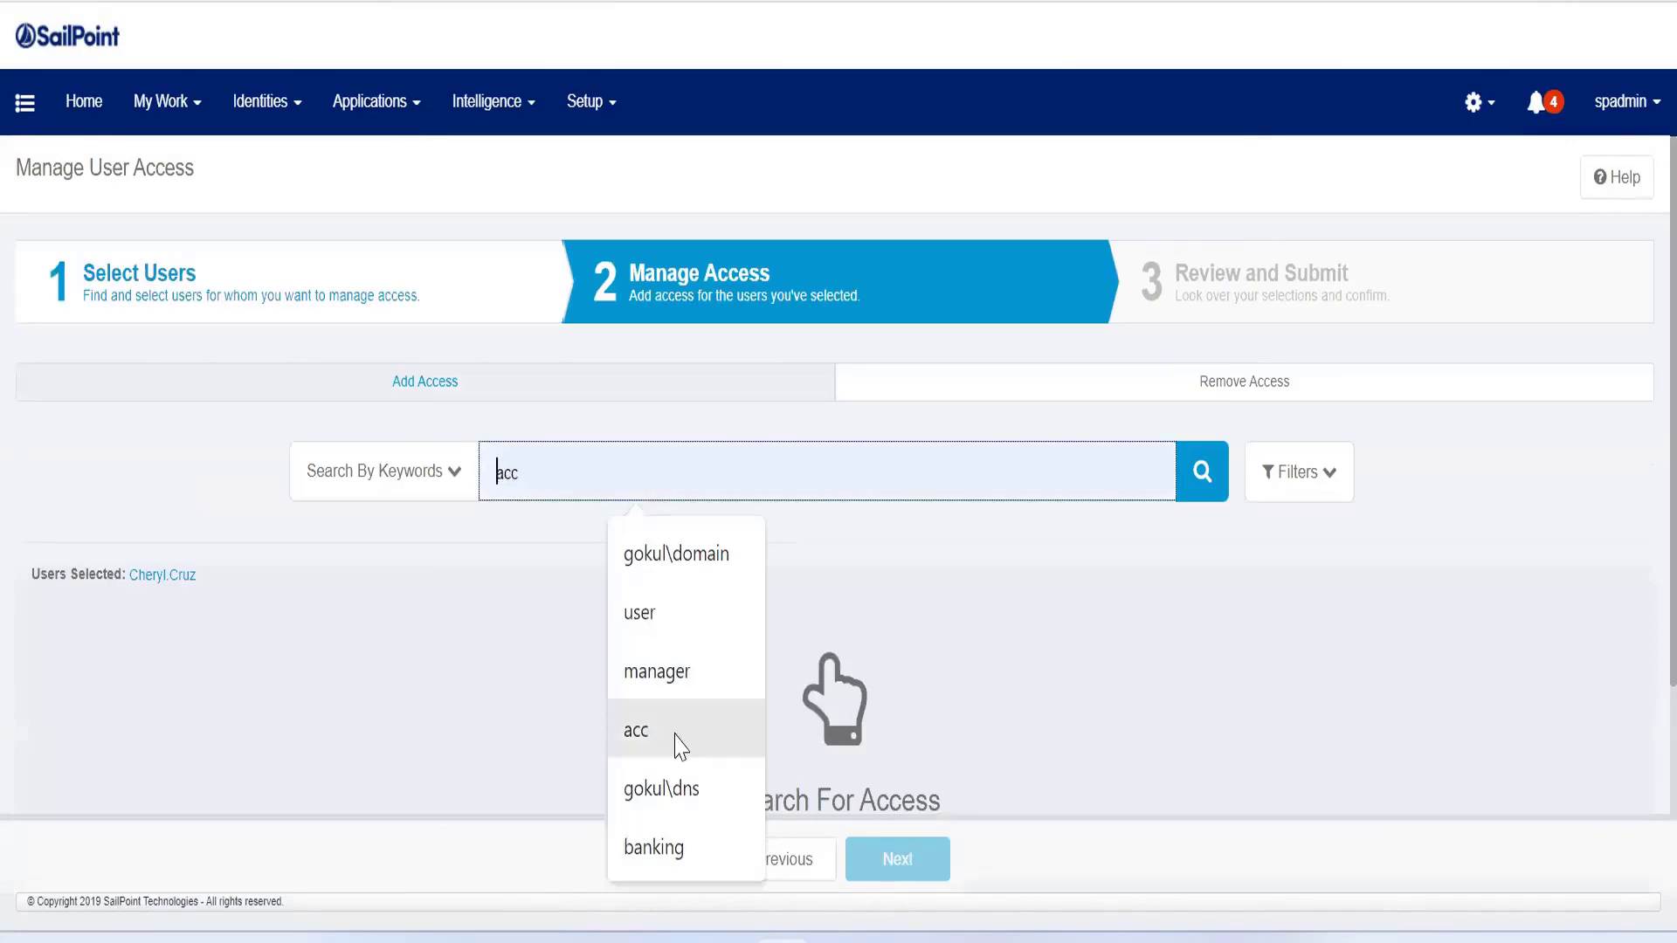
click(674, 734)
click(1200, 476)
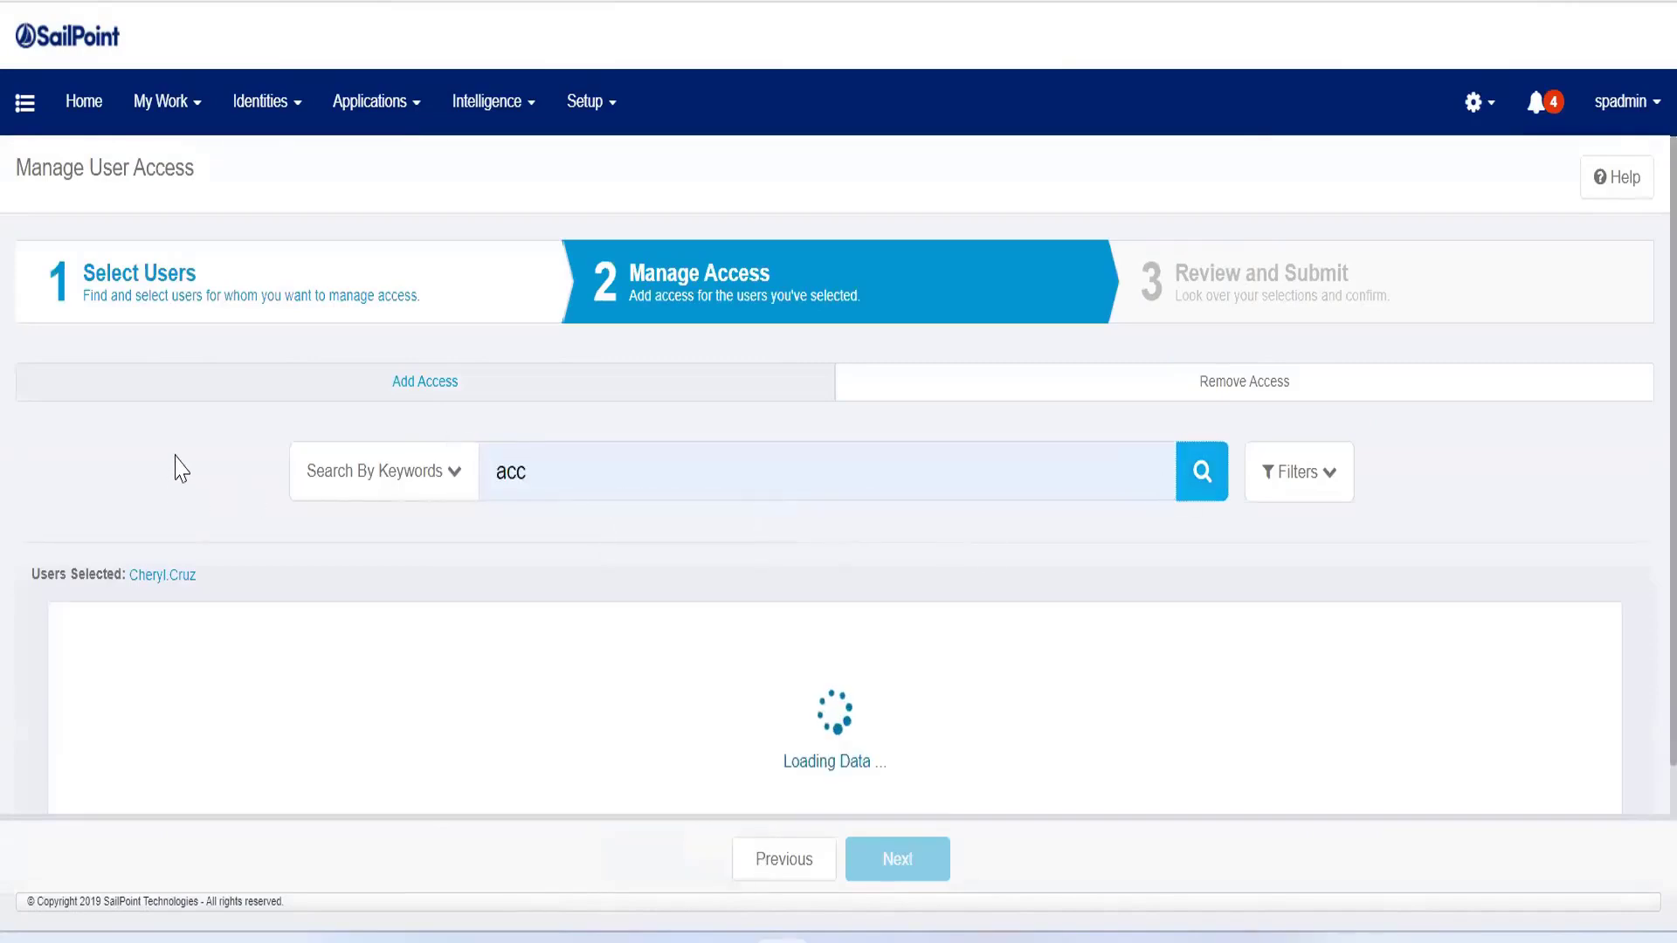
scroll(165, 455, down, 2)
click(68, 450)
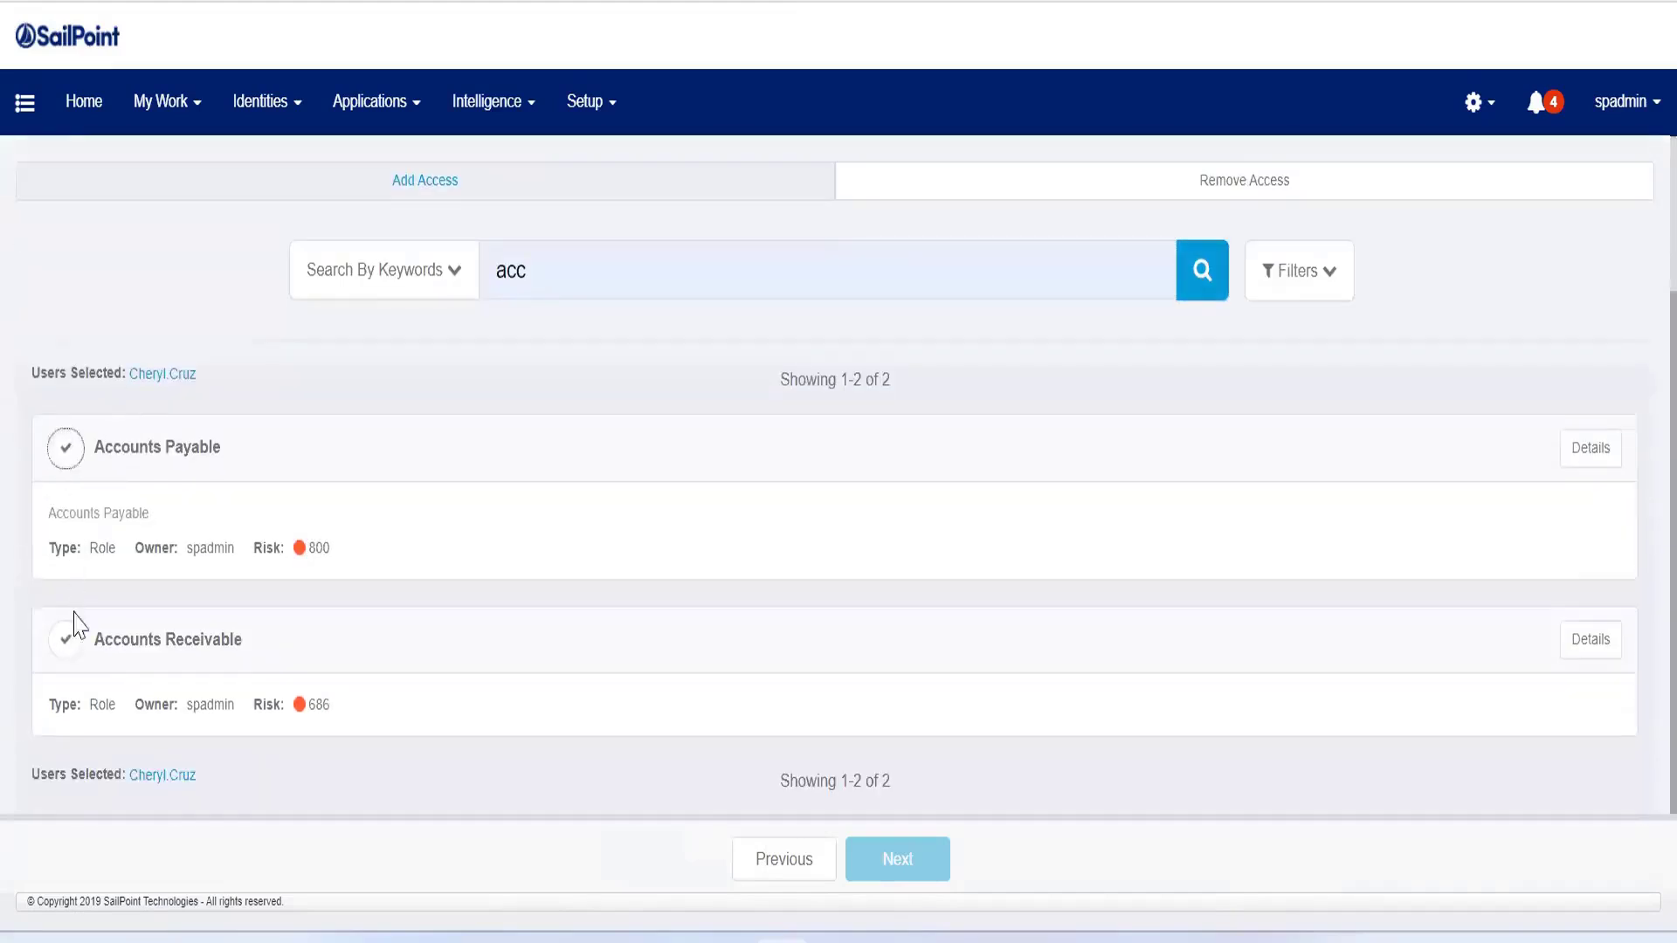
click(68, 691)
Step: Try submitting both roles with their policy violations, and dismiss the required comment dialog without entering a comment
click(898, 860)
click(927, 859)
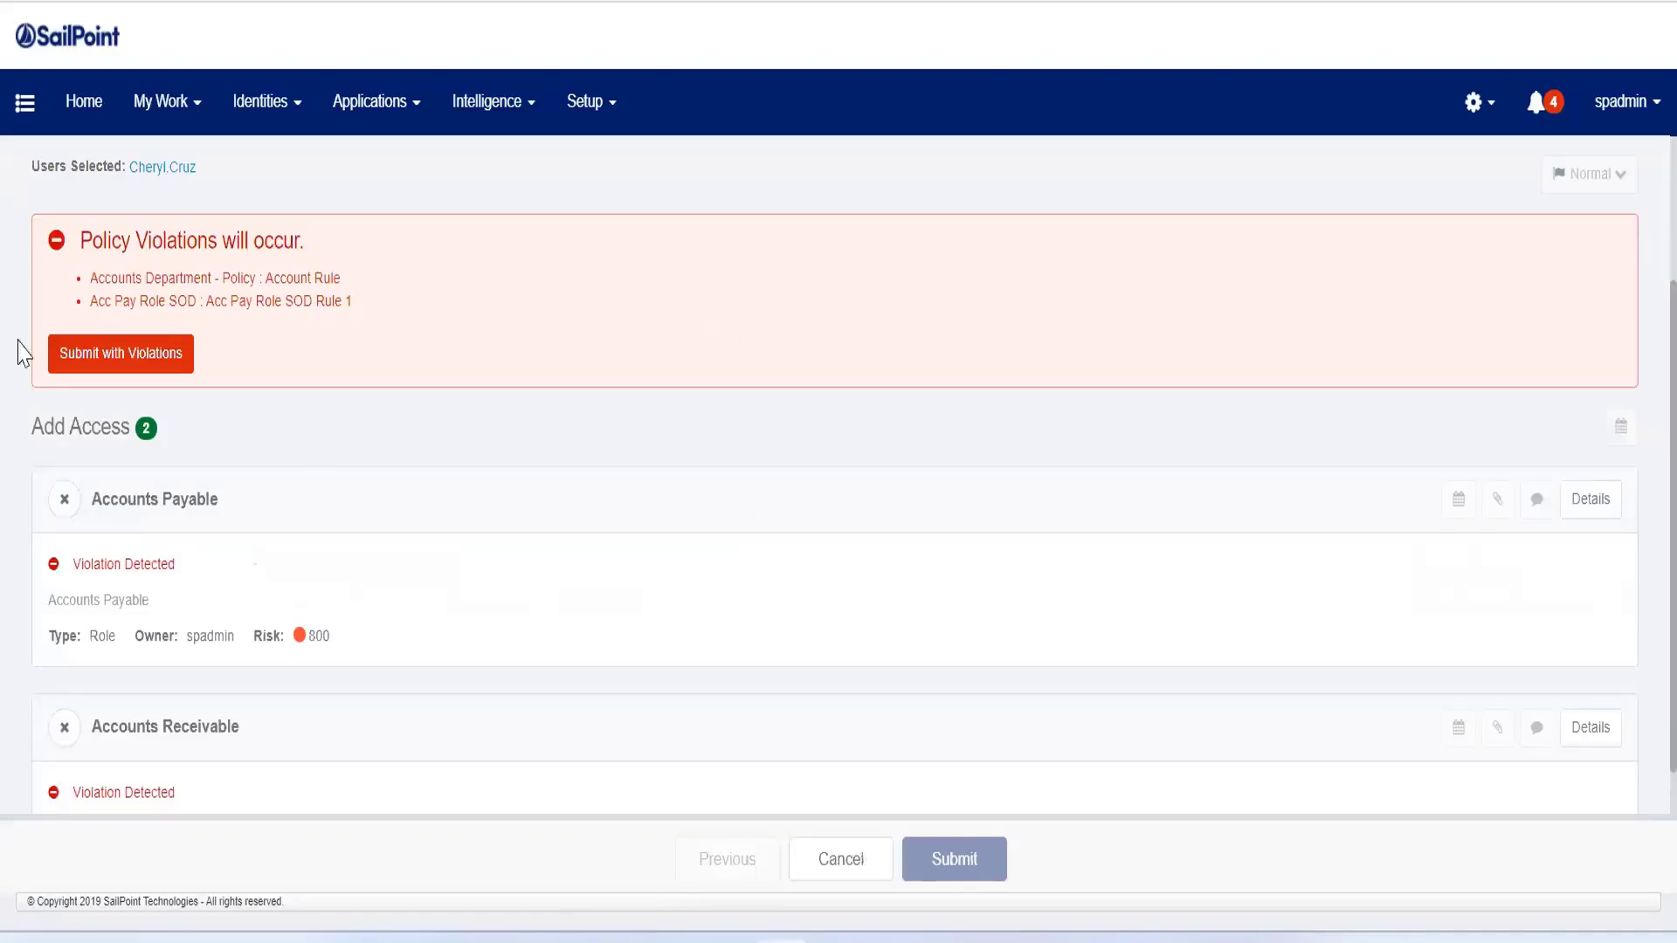
click(121, 362)
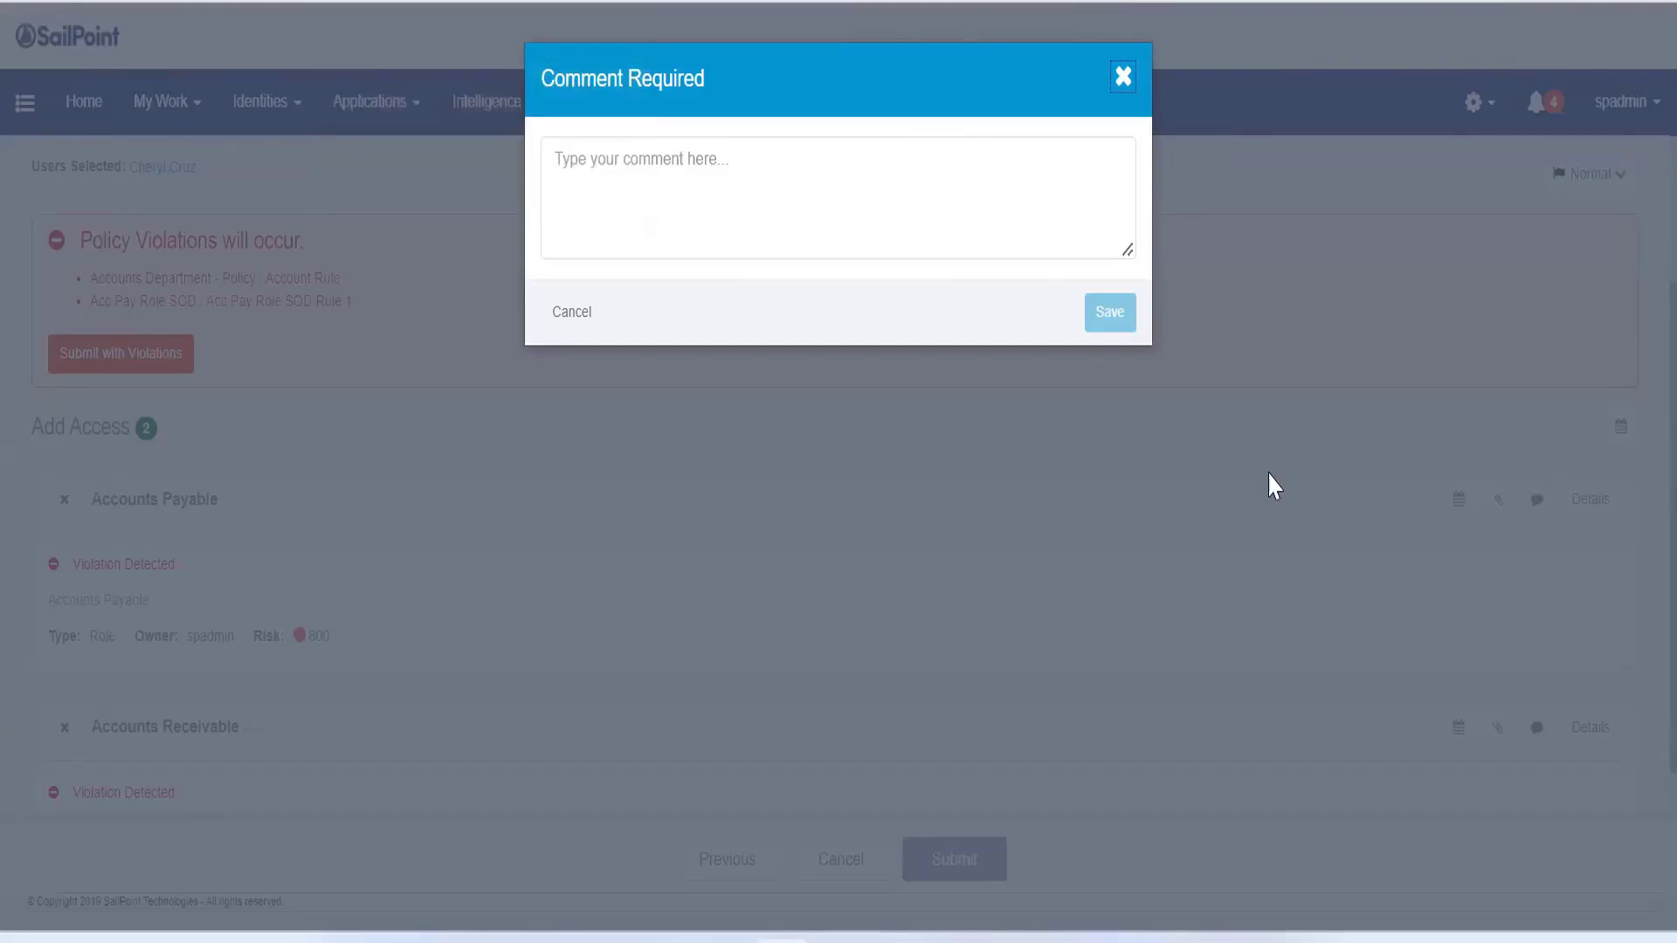
key(alt+Tab)
click(1123, 79)
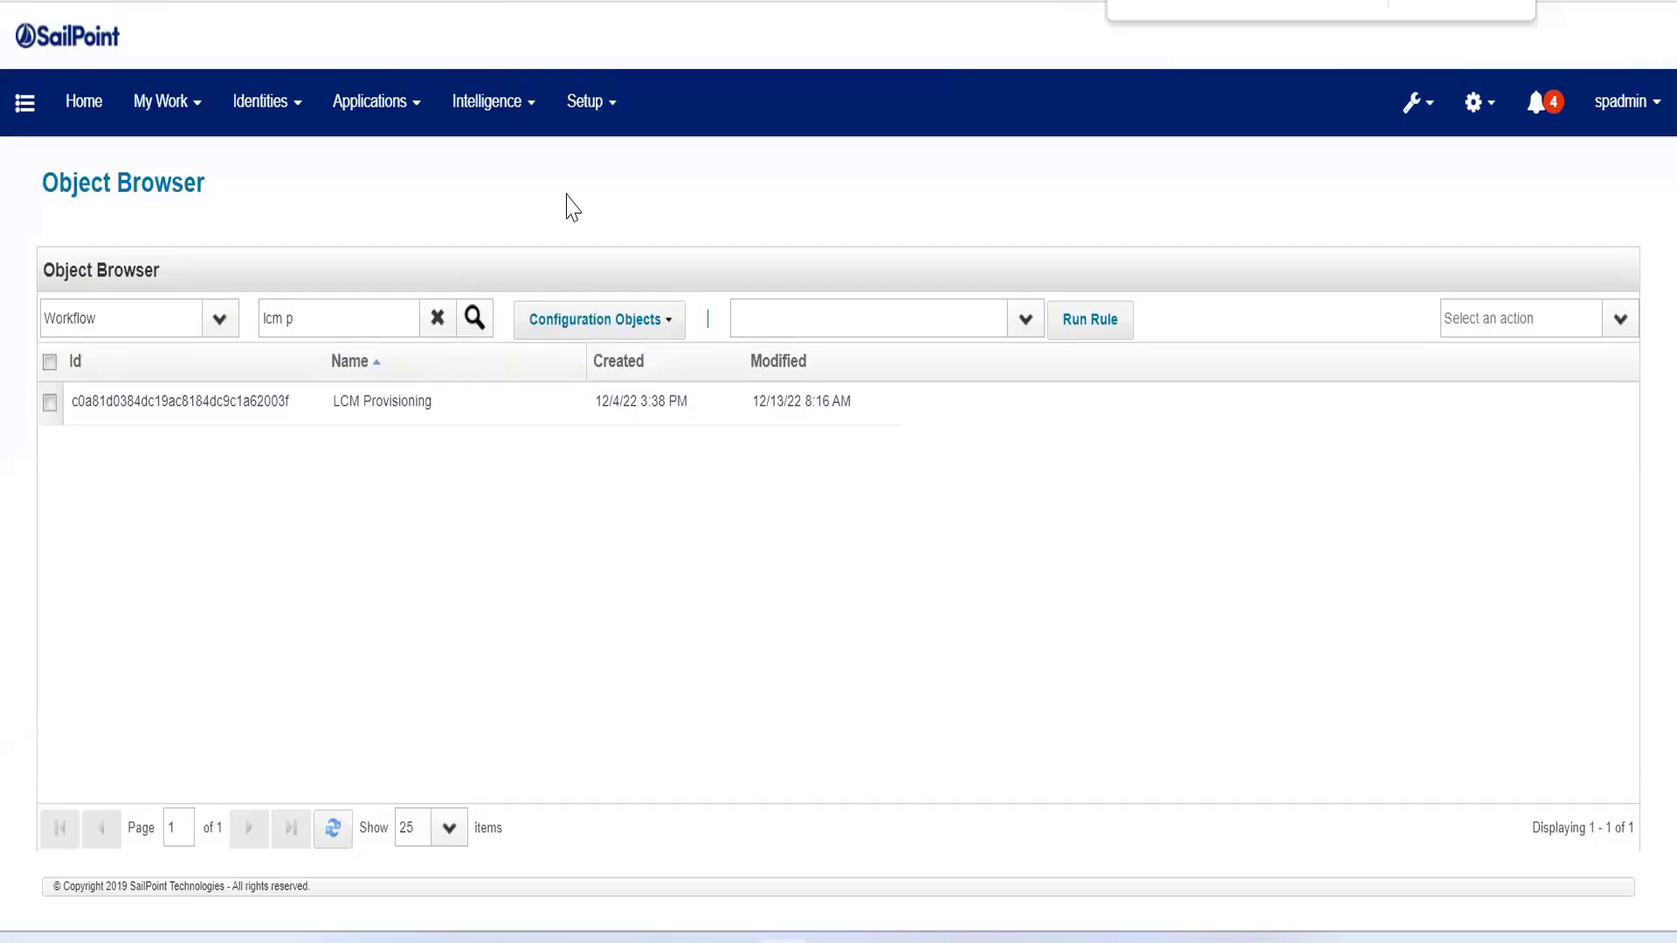
Step: Reopen the LCM Provisioning workflow in the Object Browser, set the policyScheme initializer to fail, and save it
click(498, 407)
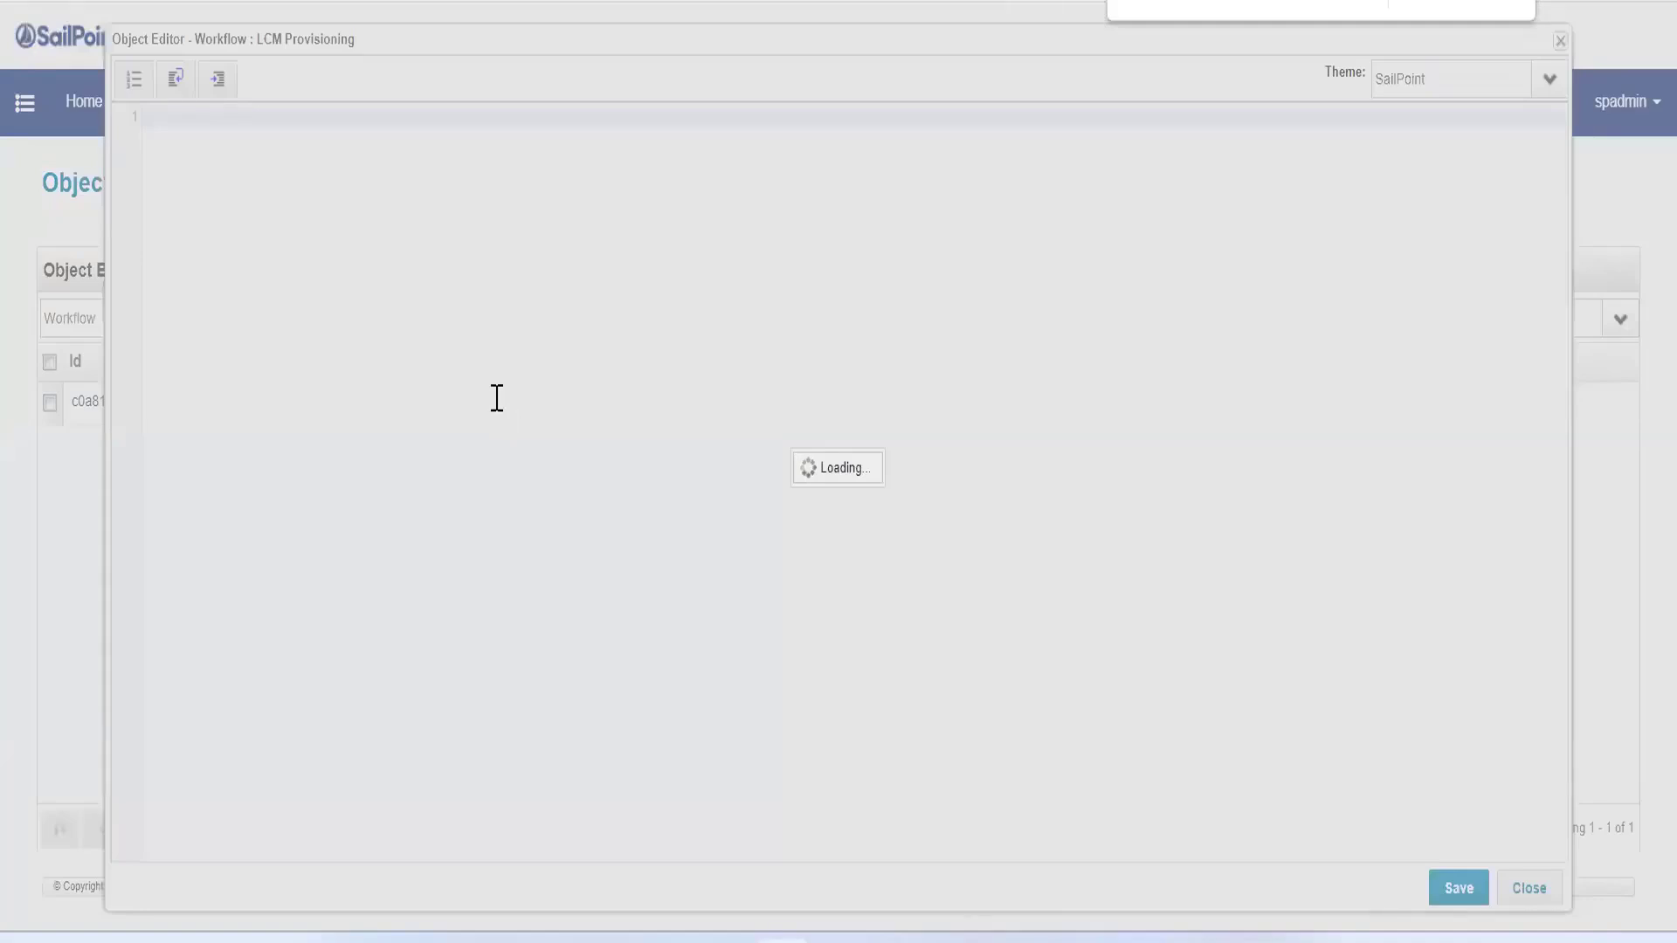
scroll(431, 586, down, 5)
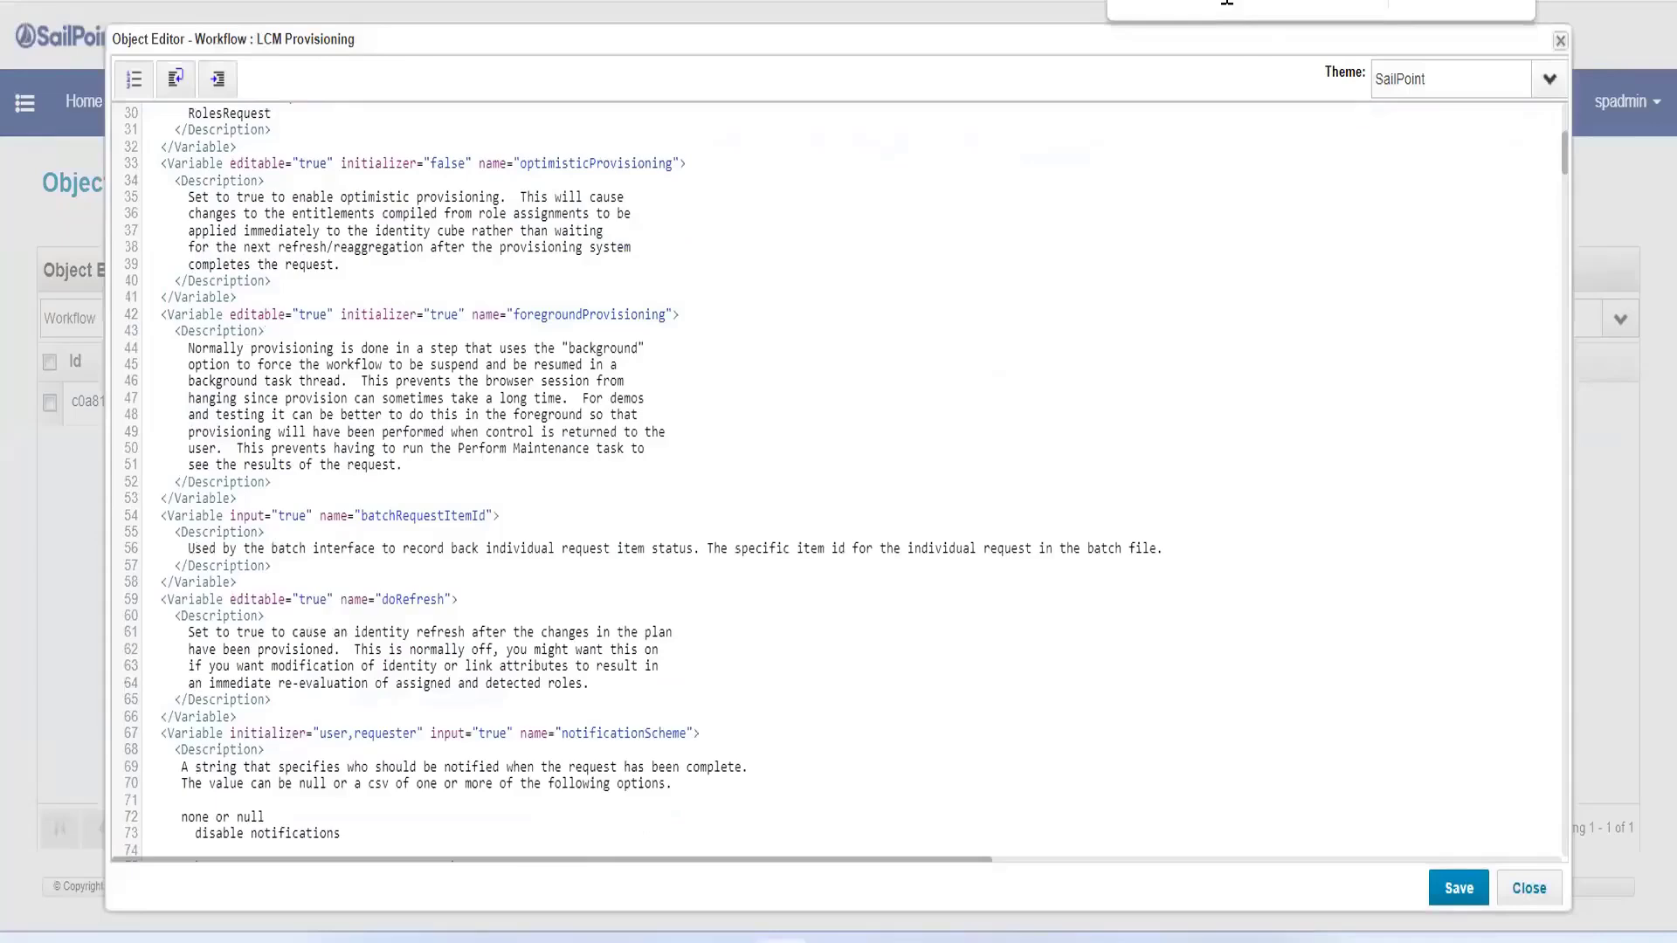
key(Return)
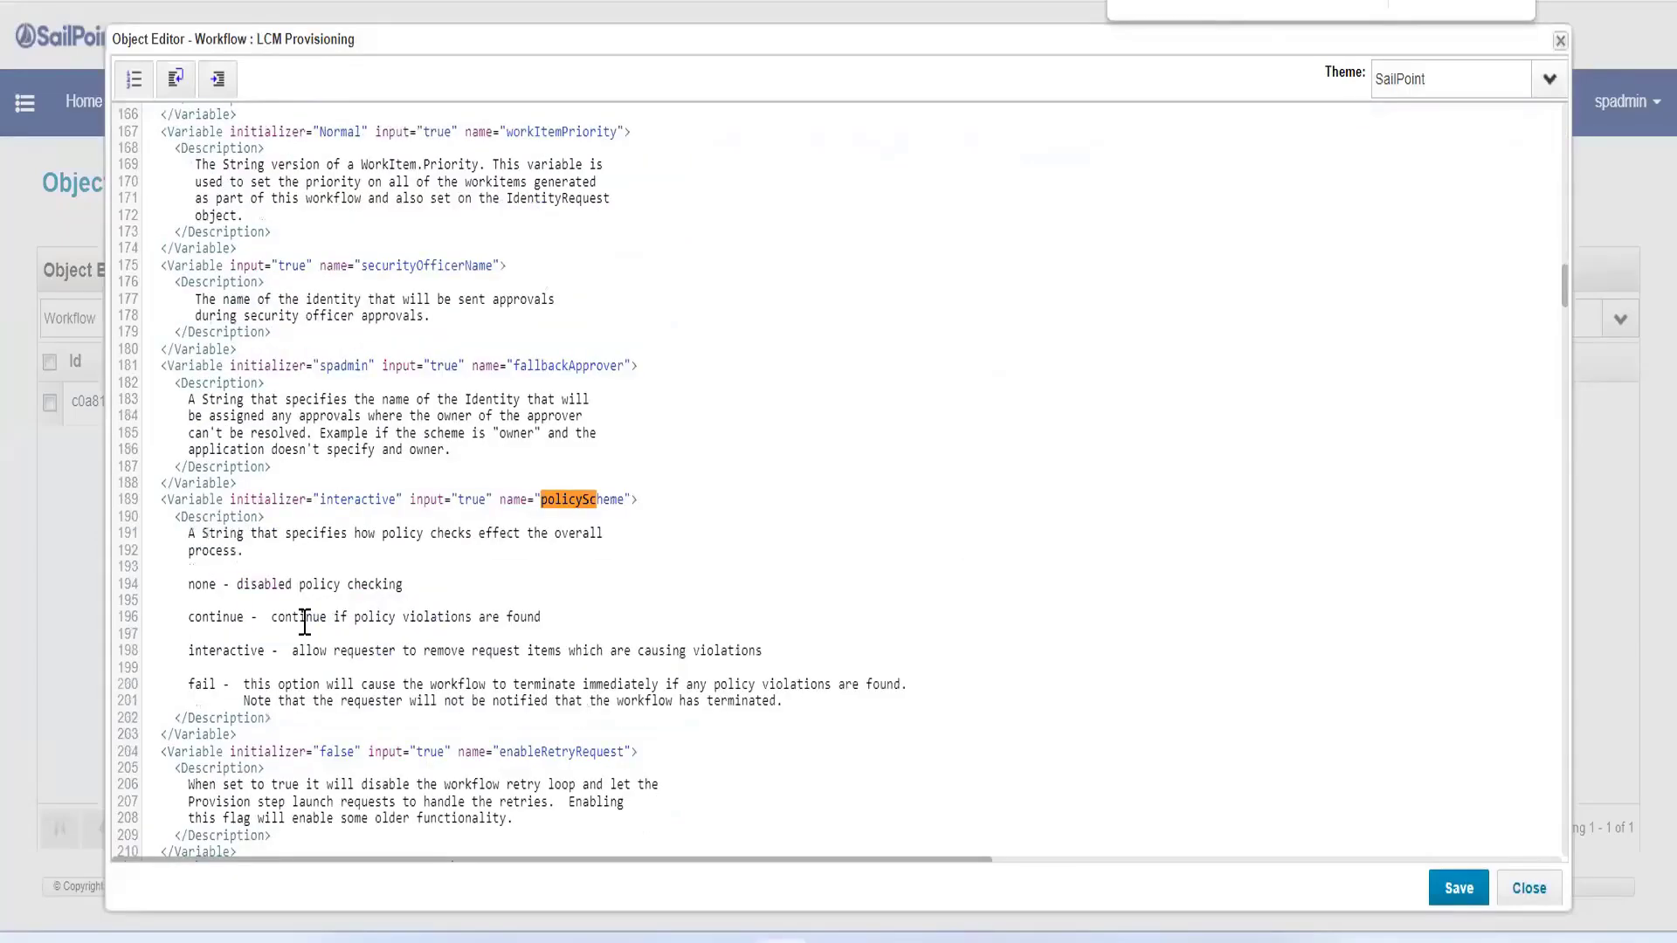
double_click(200, 685)
key(ctrl+c)
double_click(337, 499)
key(ctrl+v)
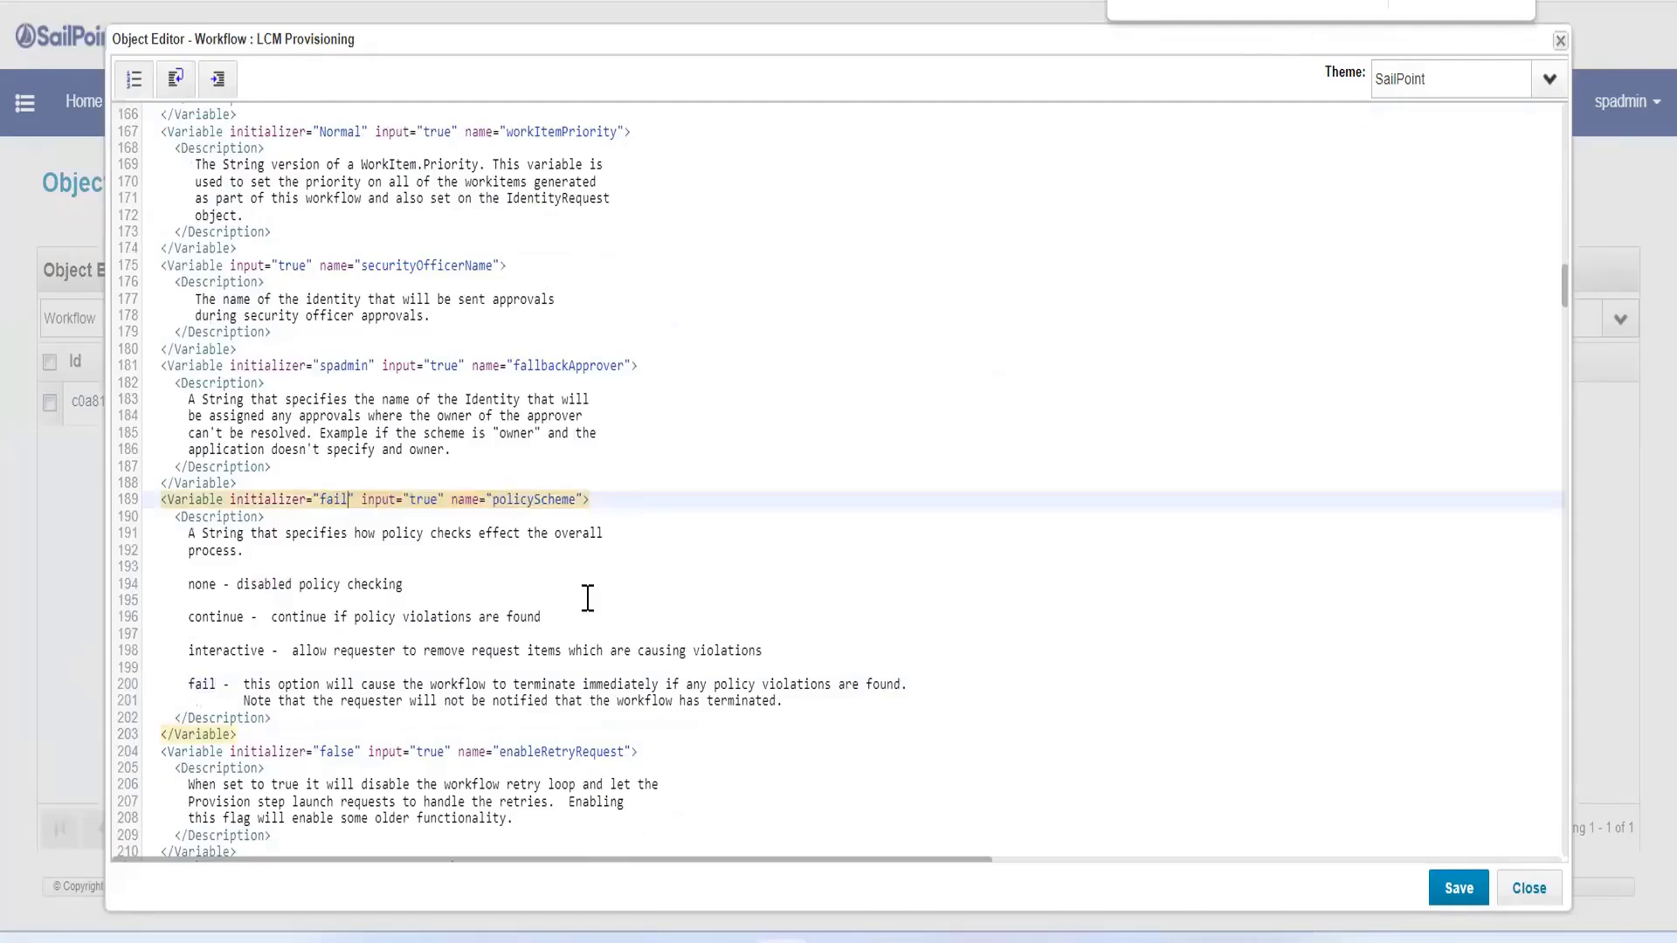
click(1458, 888)
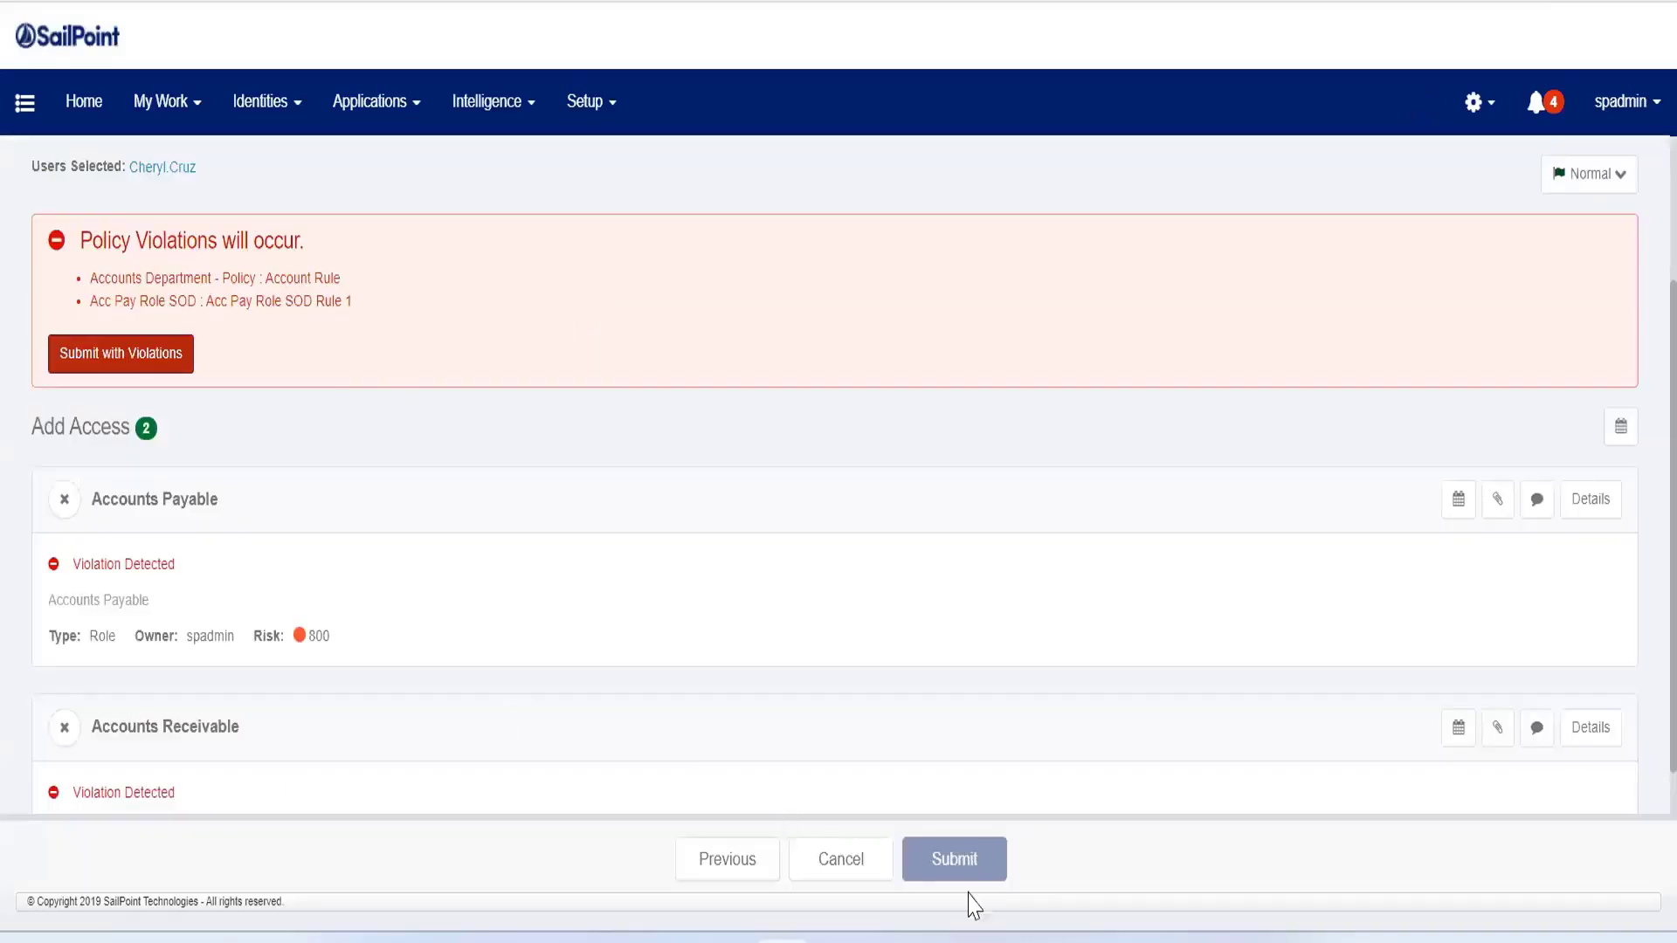
Step: Cancel the pending access request and submit a fresh one with the Accounts Payable and Accounts Receivable roles for the same user
click(849, 864)
click(1117, 249)
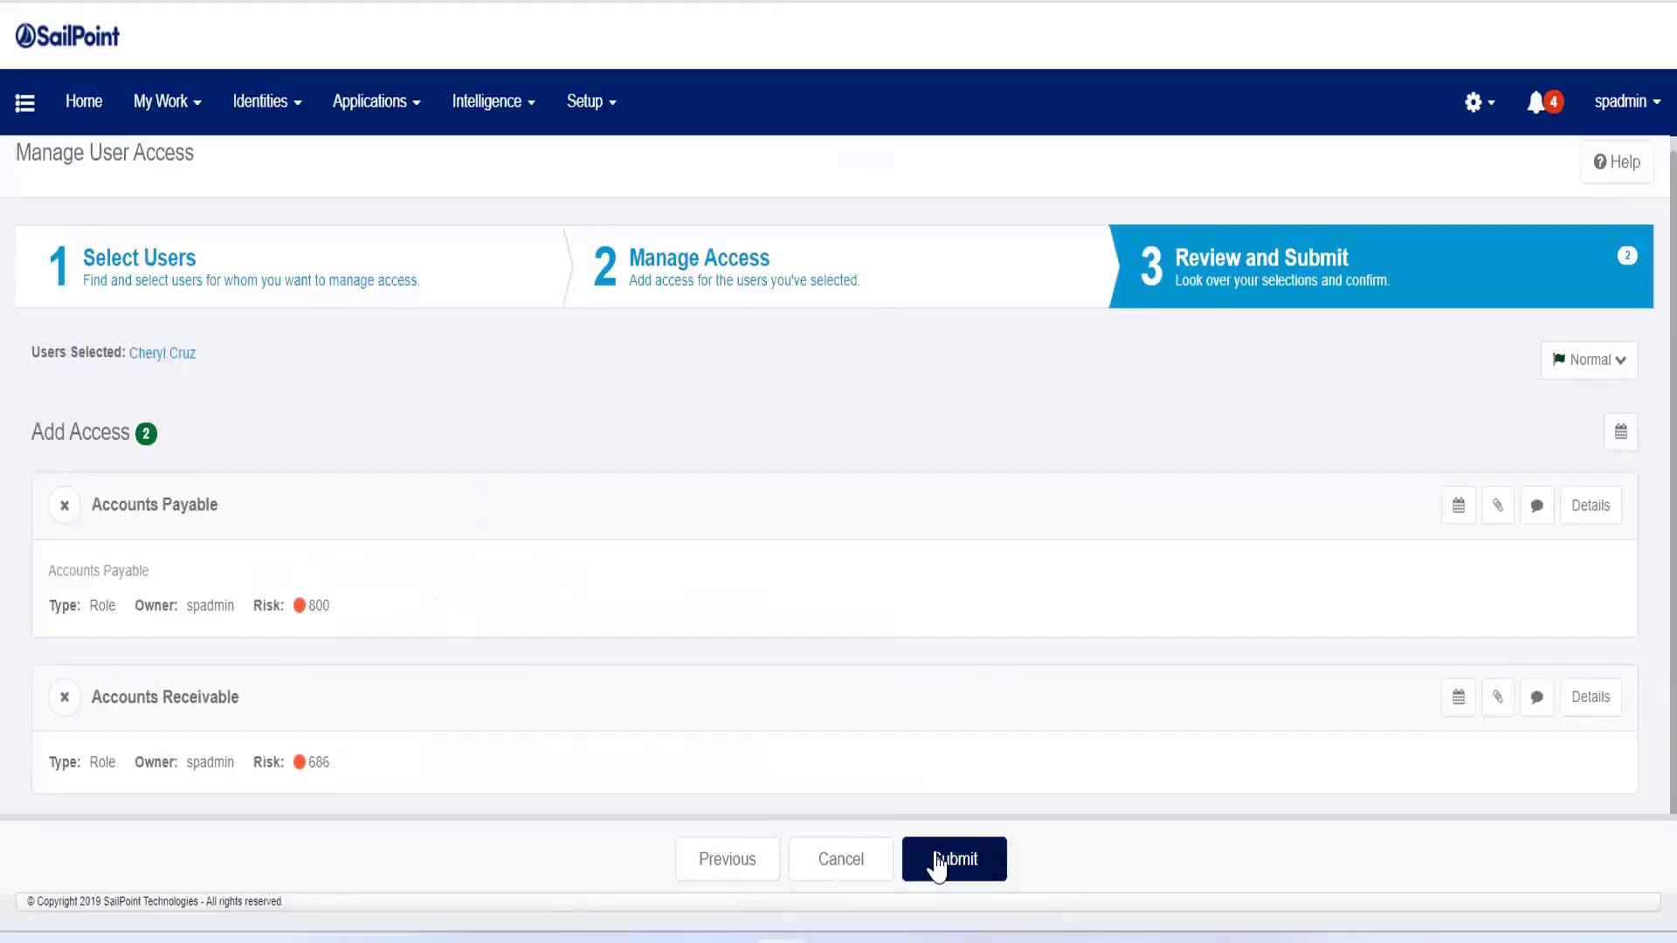
click(938, 862)
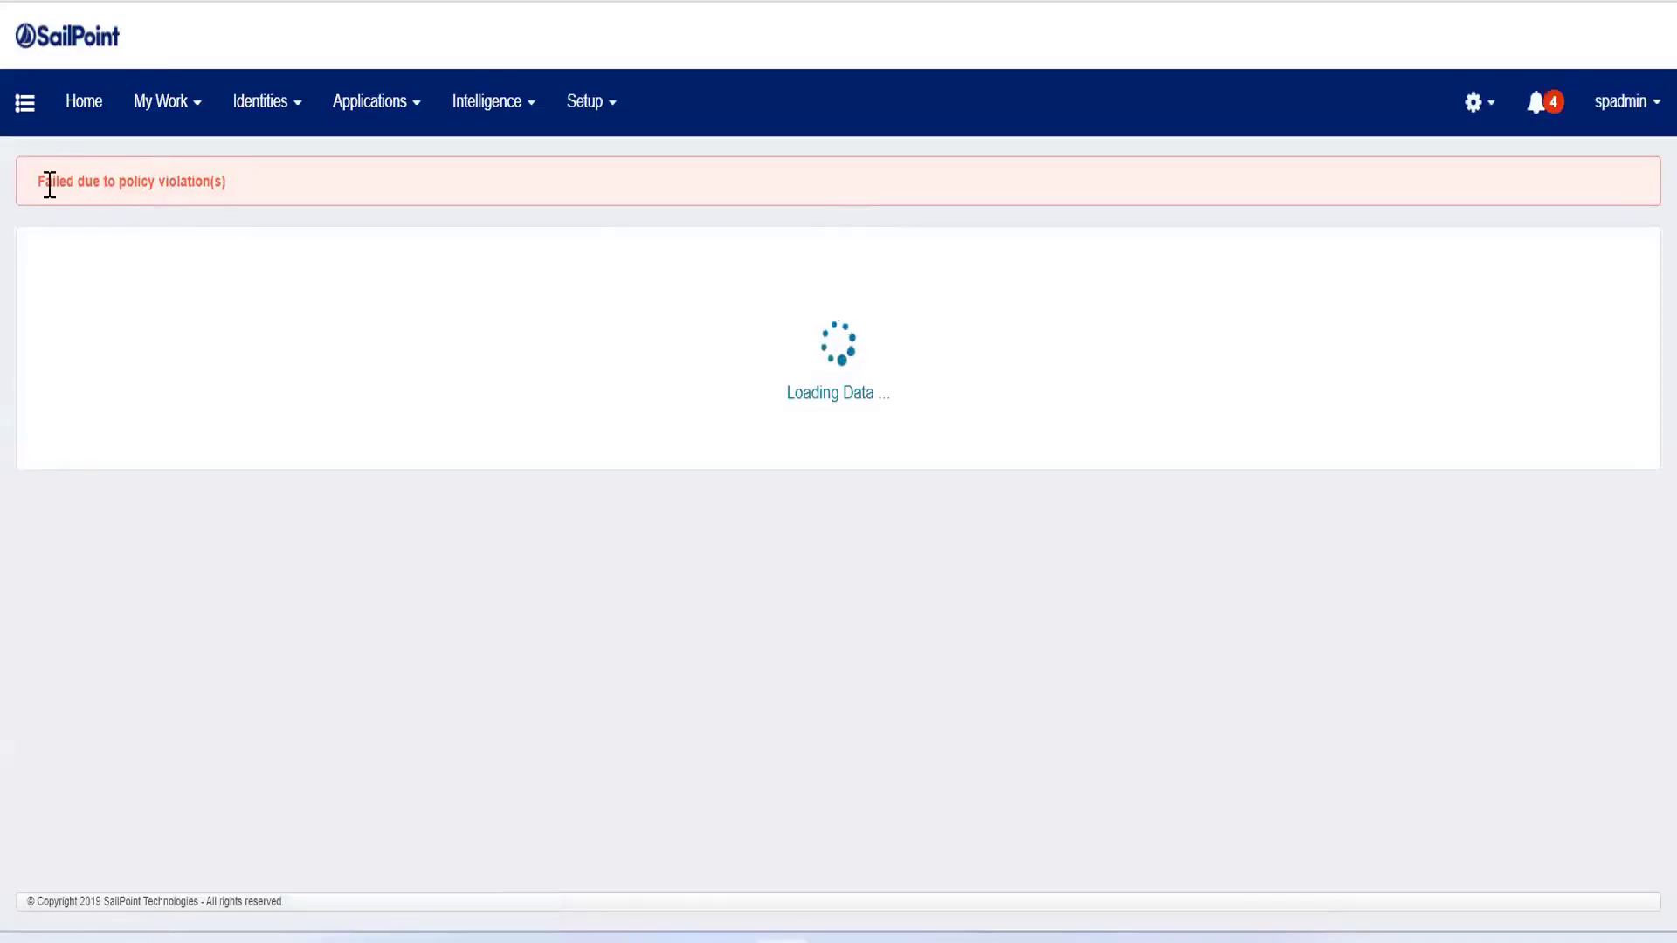
Step: Examine the submission message on the home page and open the Access Requests page
drag(48, 180, 247, 198)
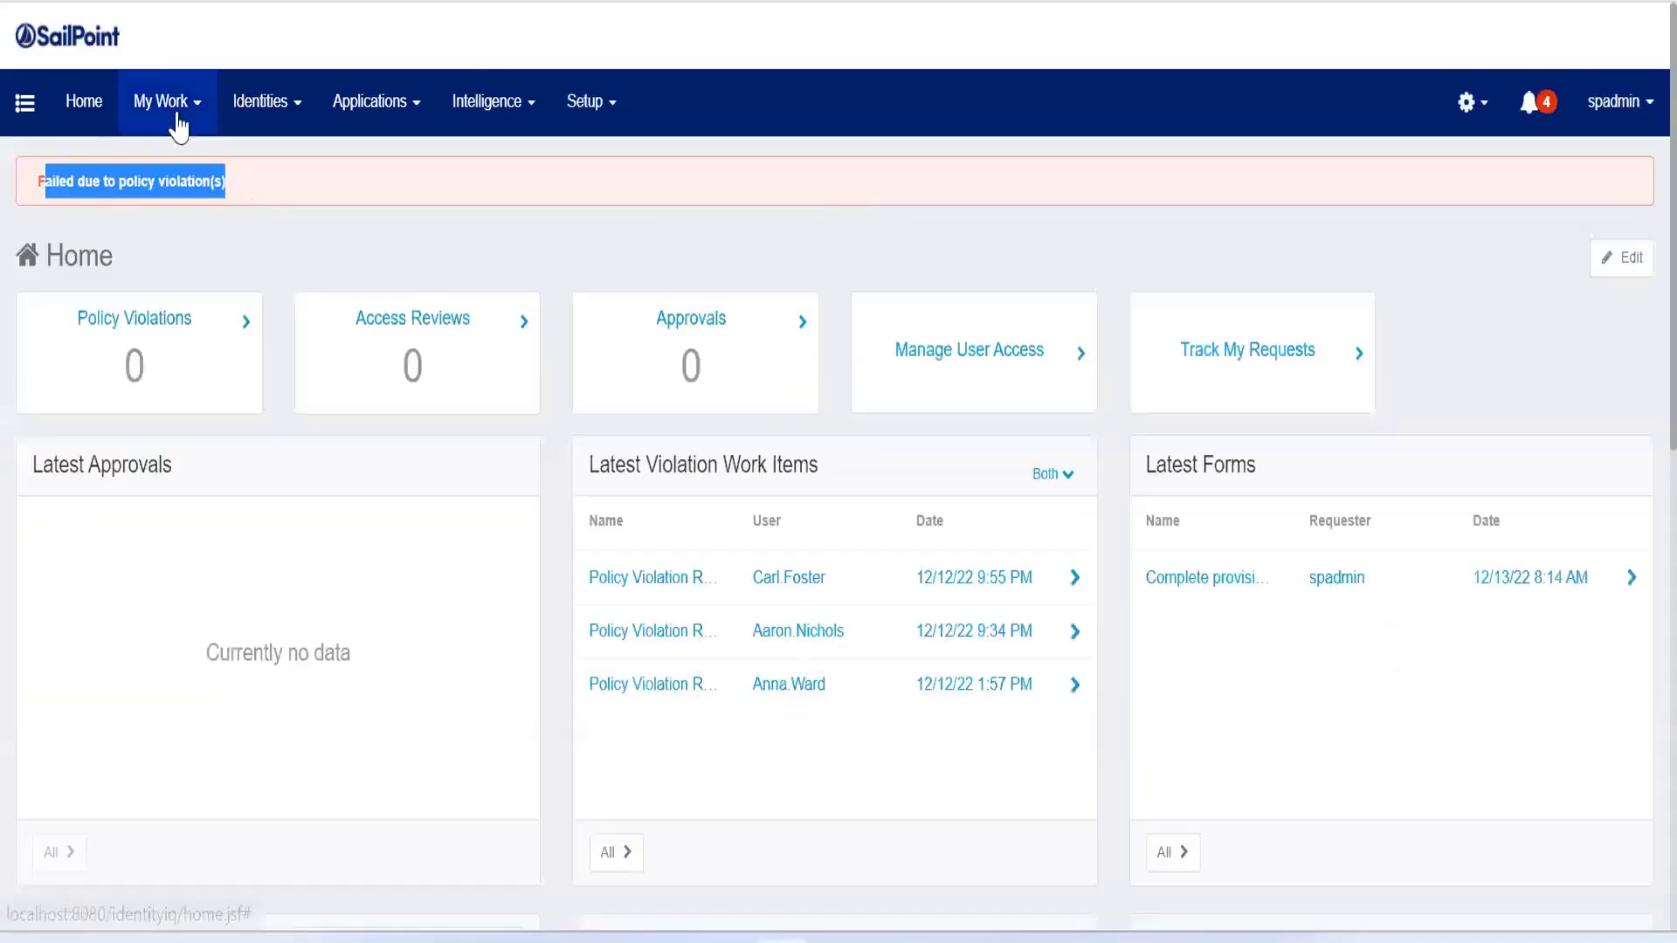
click(179, 127)
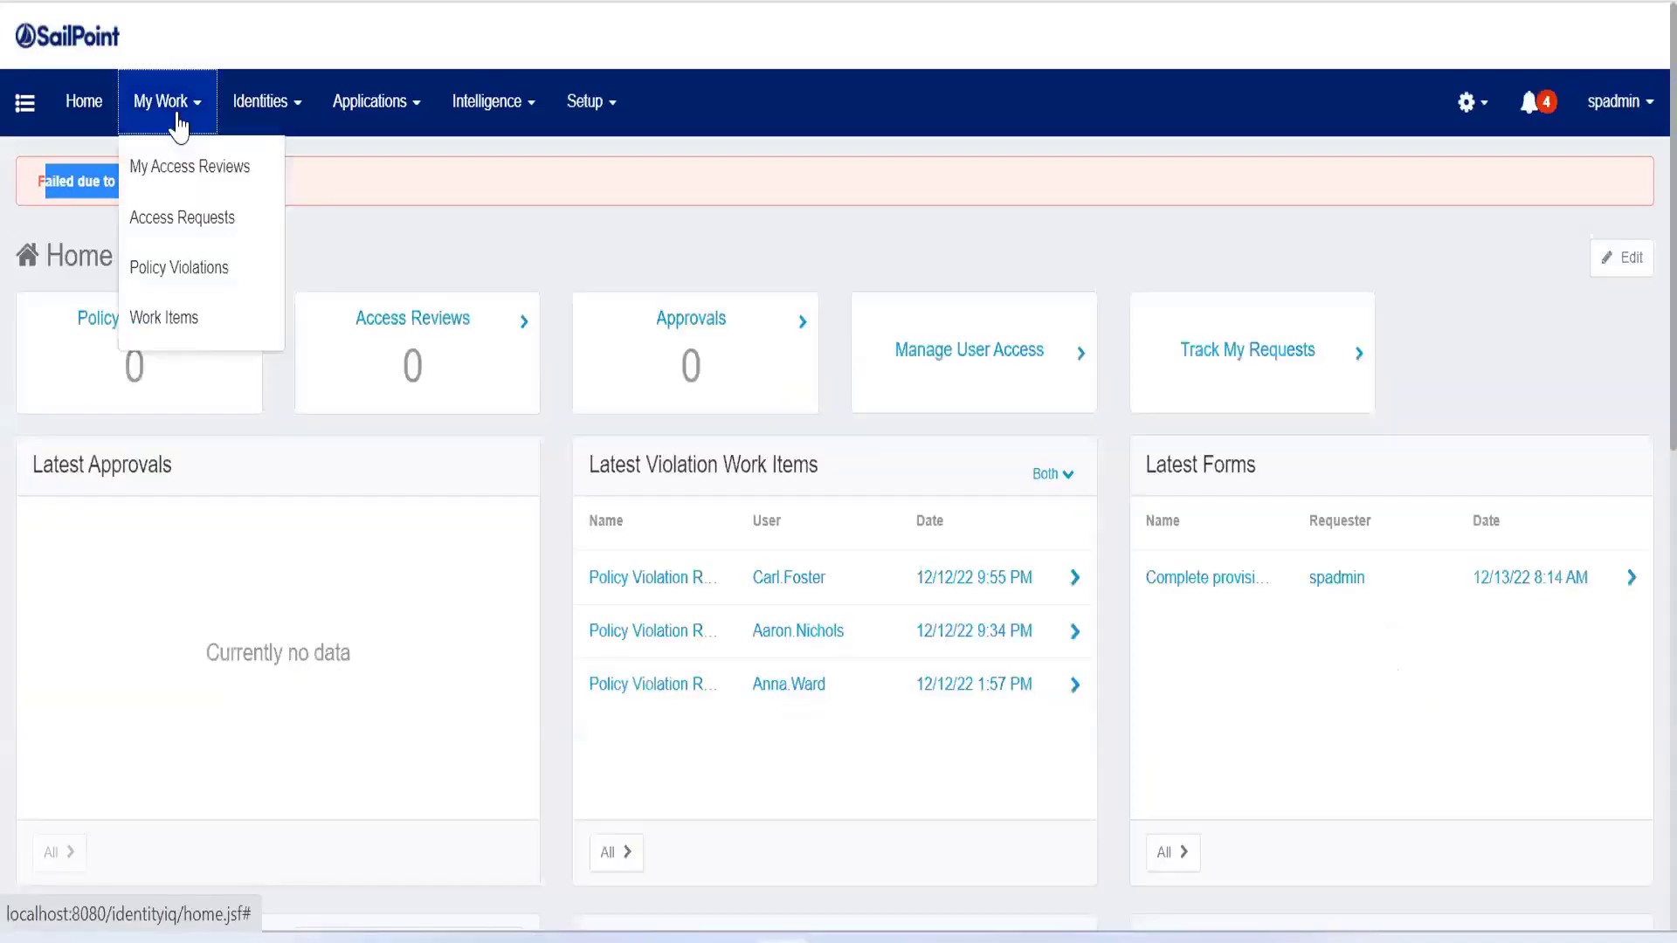
click(205, 223)
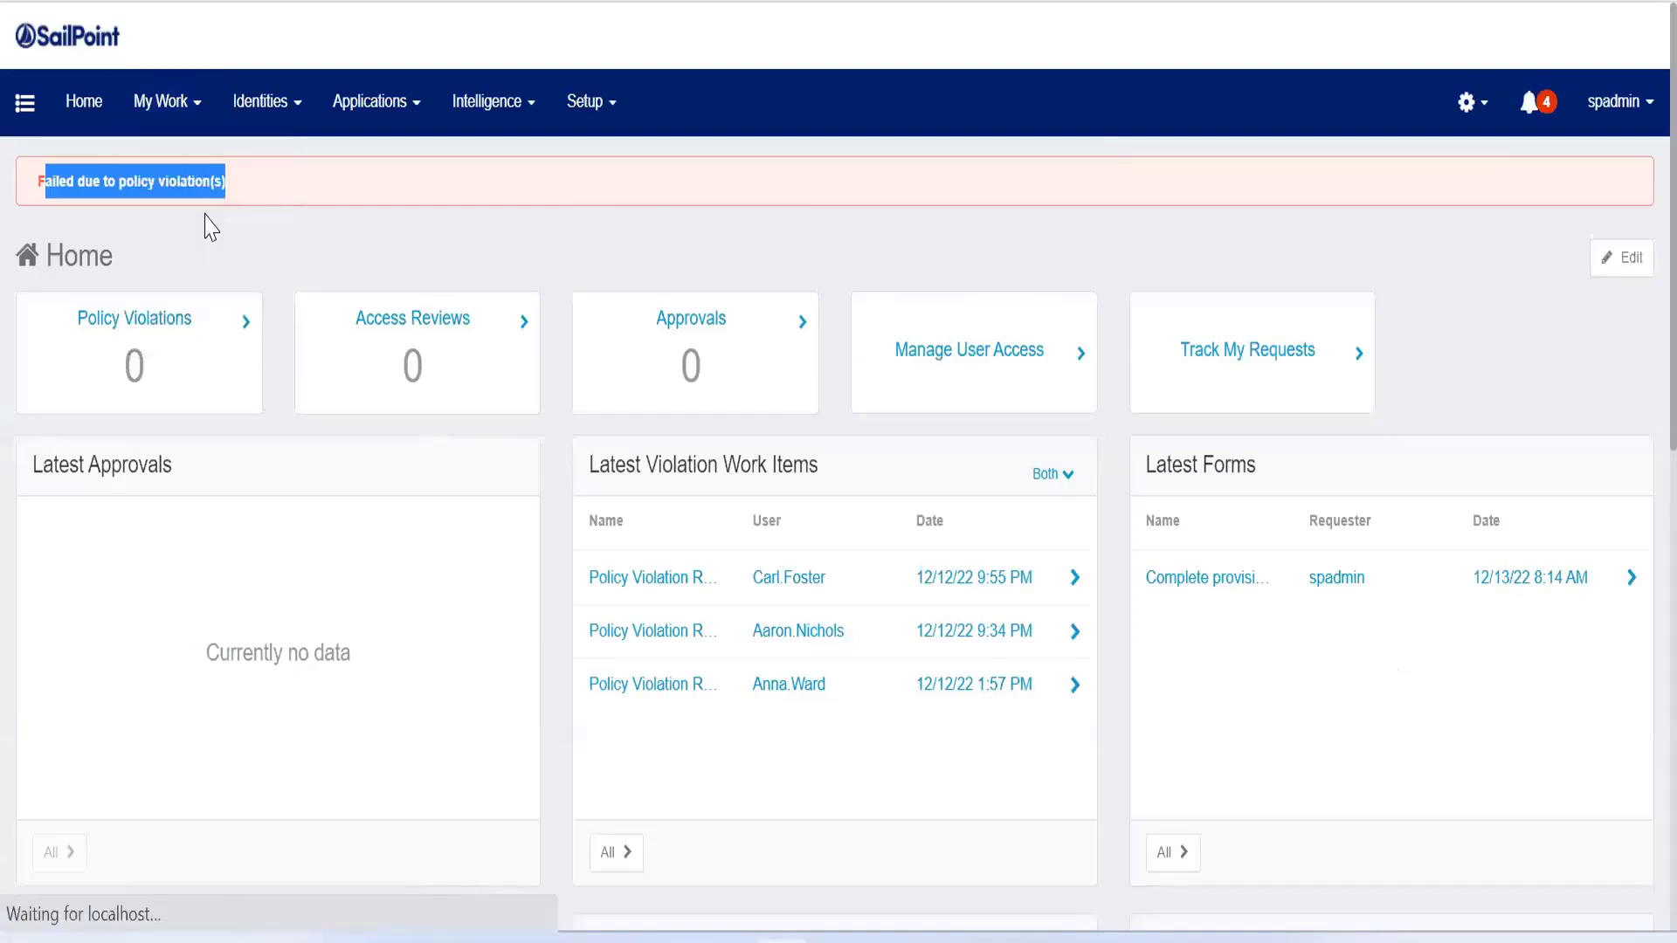